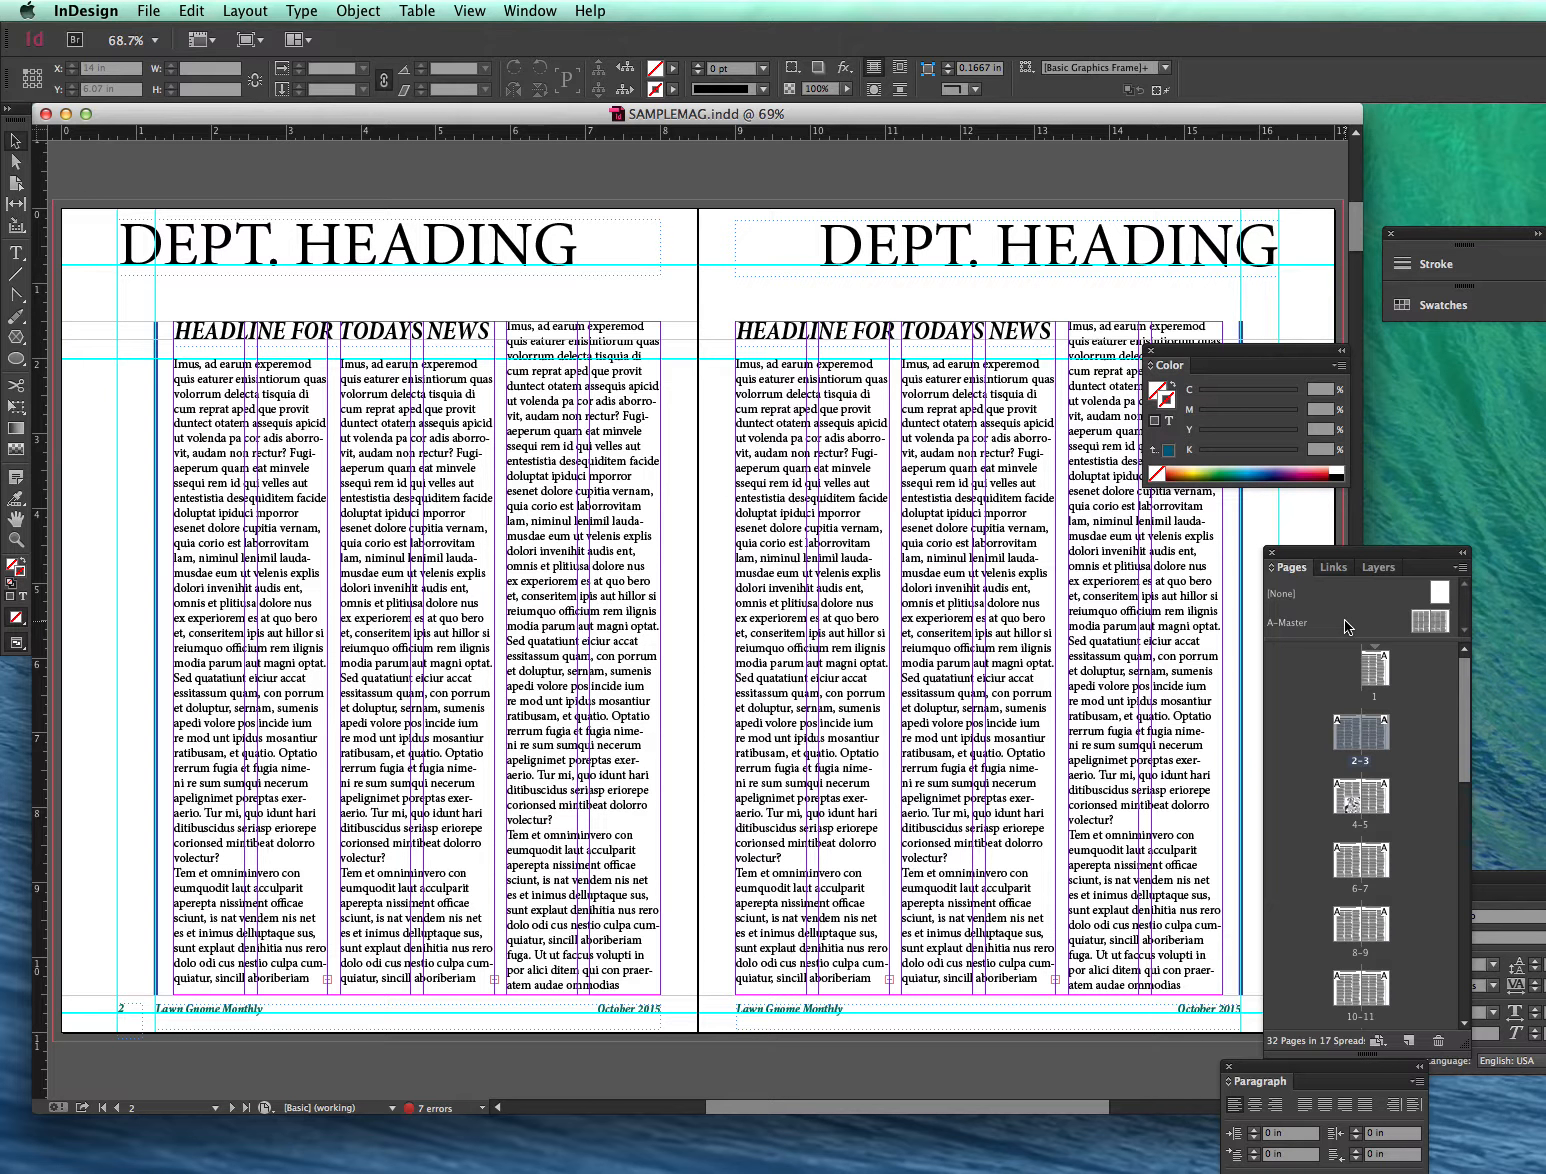
Review the A-Master layout across the document by viewing page 1, spread 2-3 and the page list through page 32.
{"action": "left_click", "coordinate": [1330, 632]}
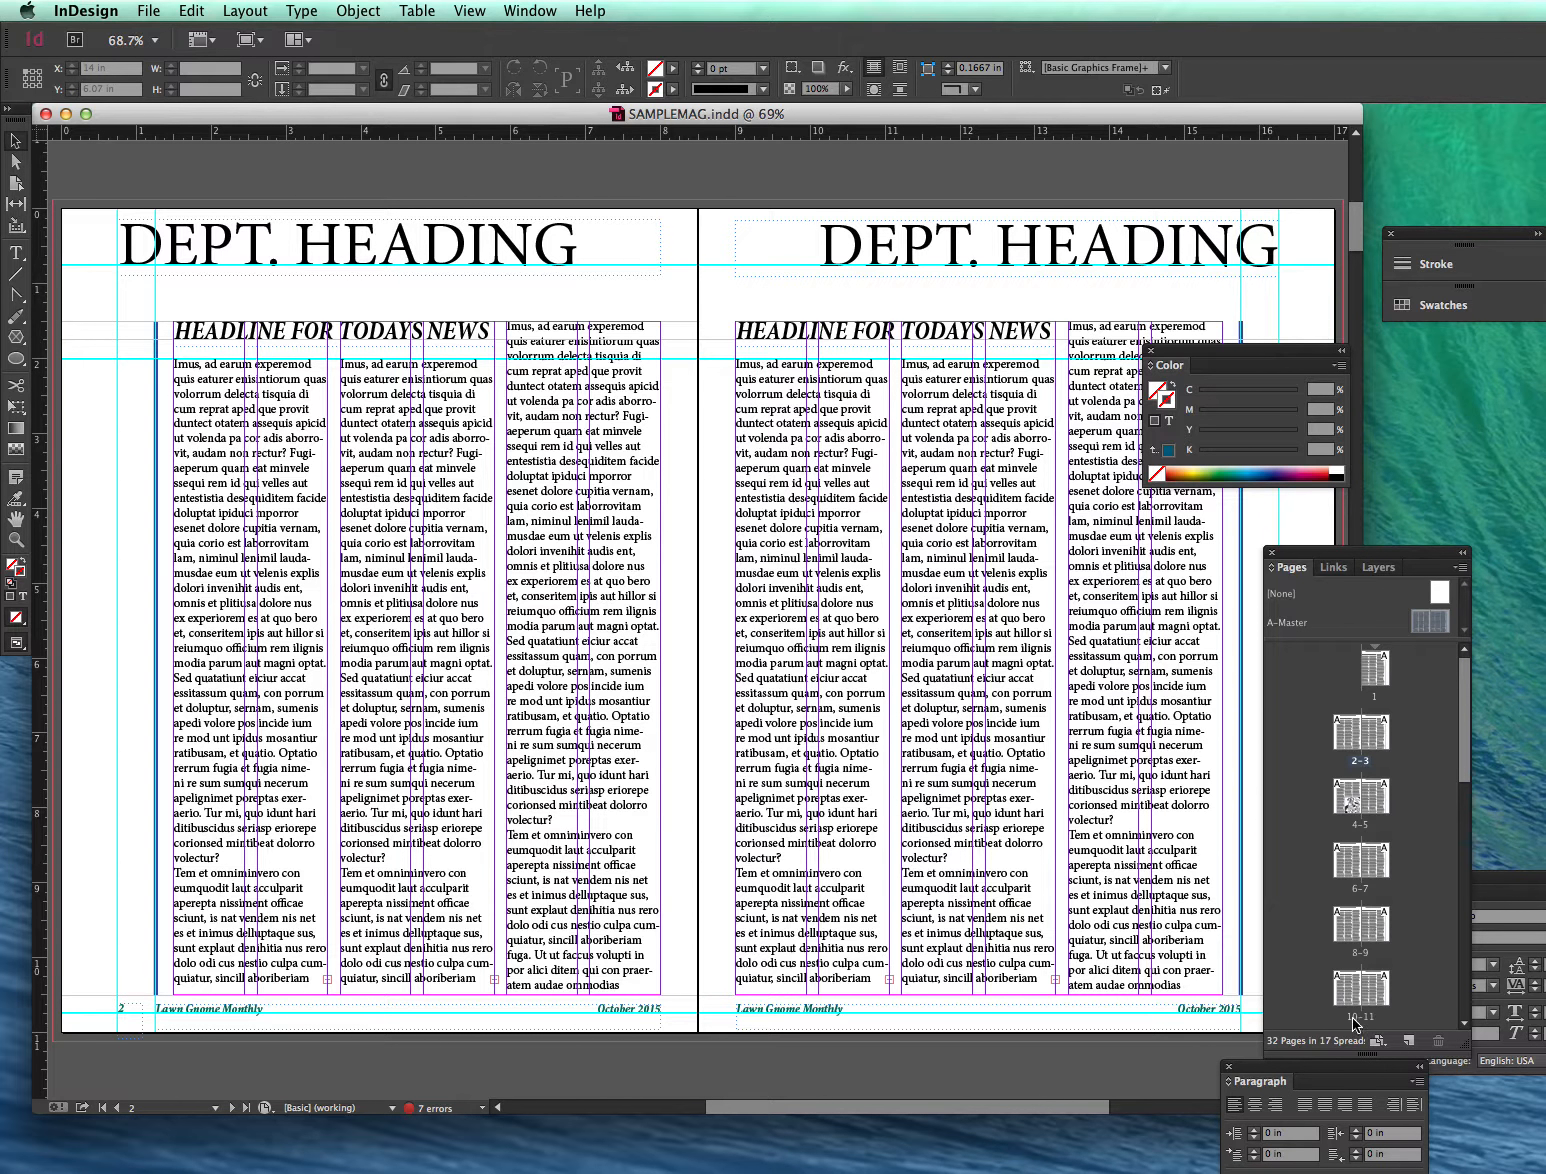
{"action": "mouse_move", "coordinate": [1352, 935]}
{"action": "left_mouse_down"}
{"action": "mouse_move", "coordinate": [1382, 990]}
{"action": "mouse_move", "coordinate": [1360, 912]}
{"action": "mouse_move", "coordinate": [1374, 940]}
{"action": "left_mouse_up"}
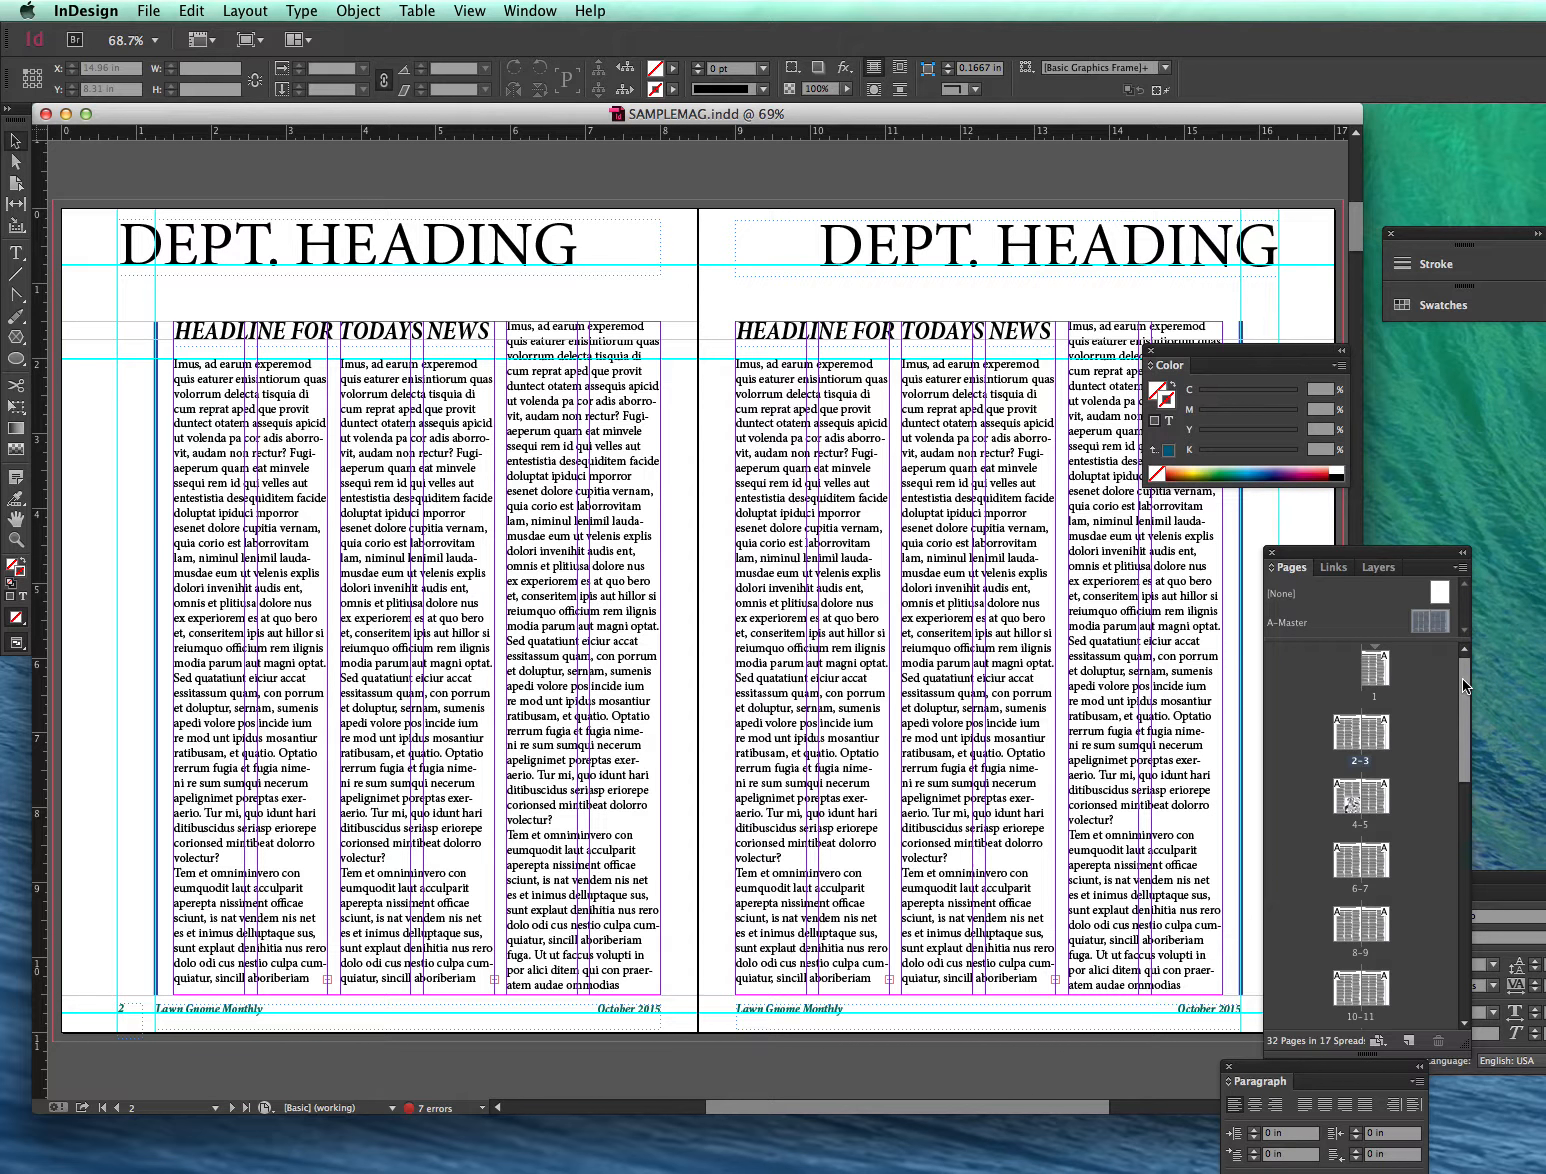
{"action": "double_click", "coordinate": [1377, 666]}
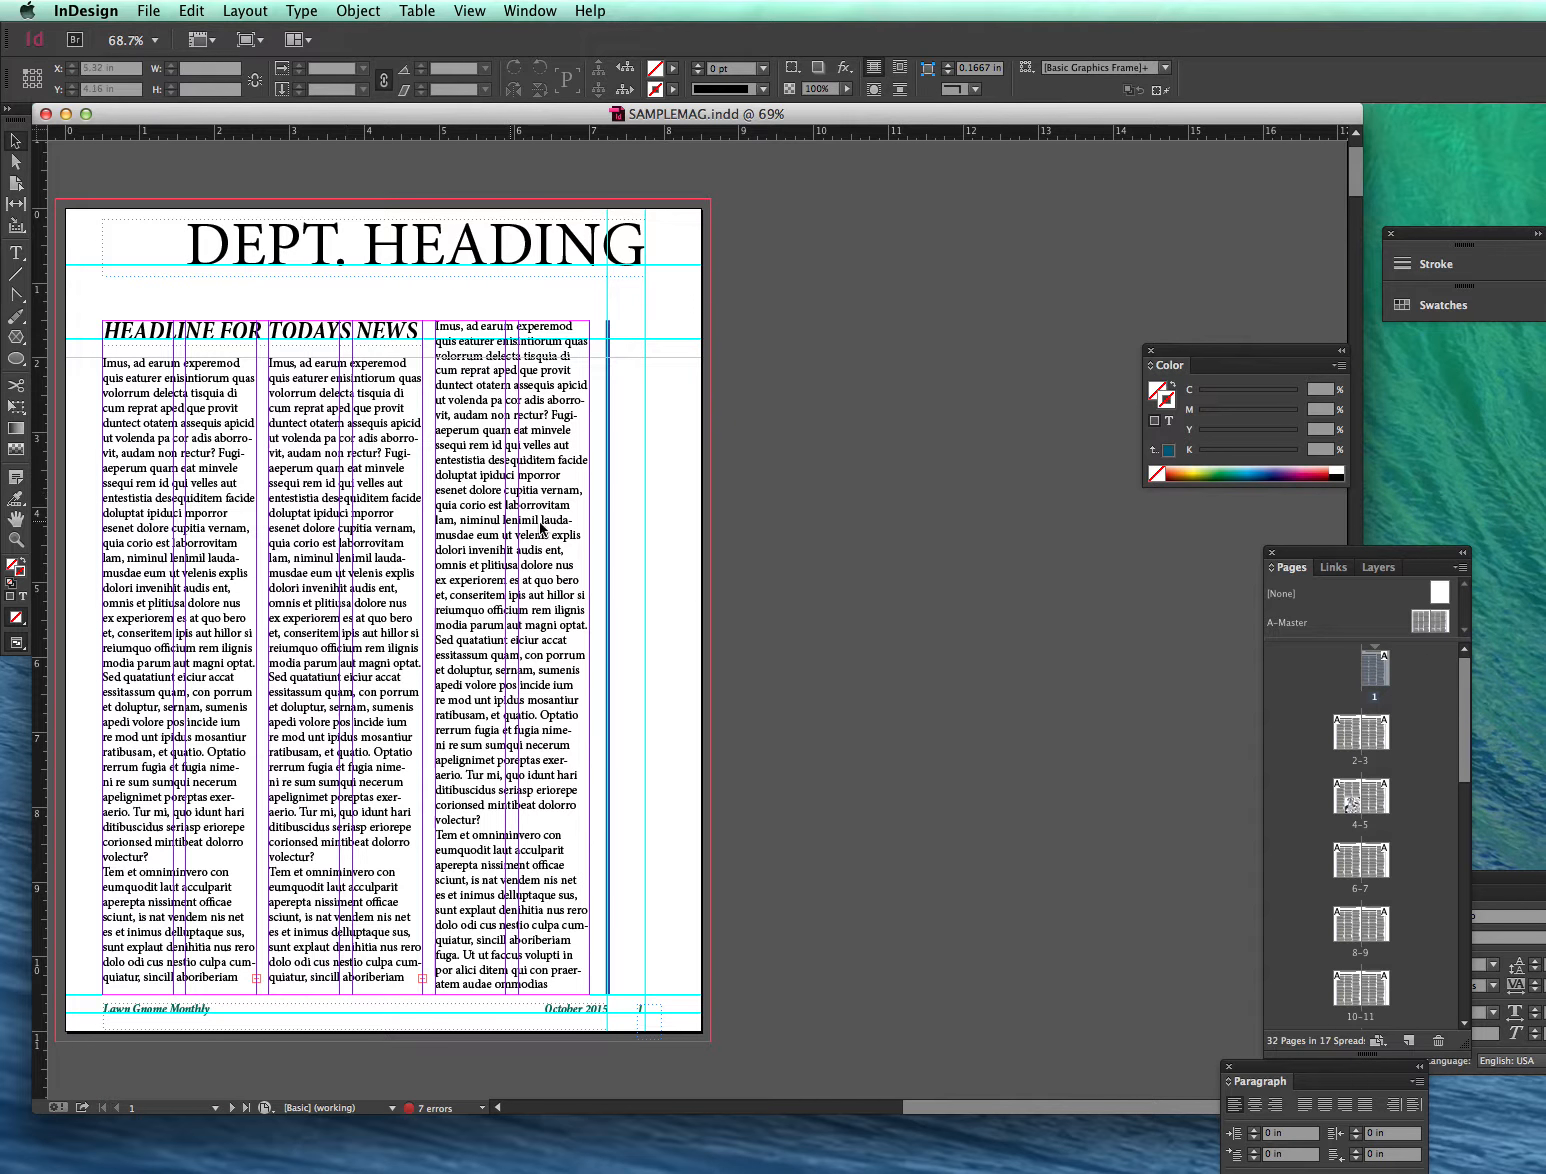
{"action": "left_click", "coordinate": [1349, 738]}
{"action": "double_click", "coordinate": [1349, 738]}
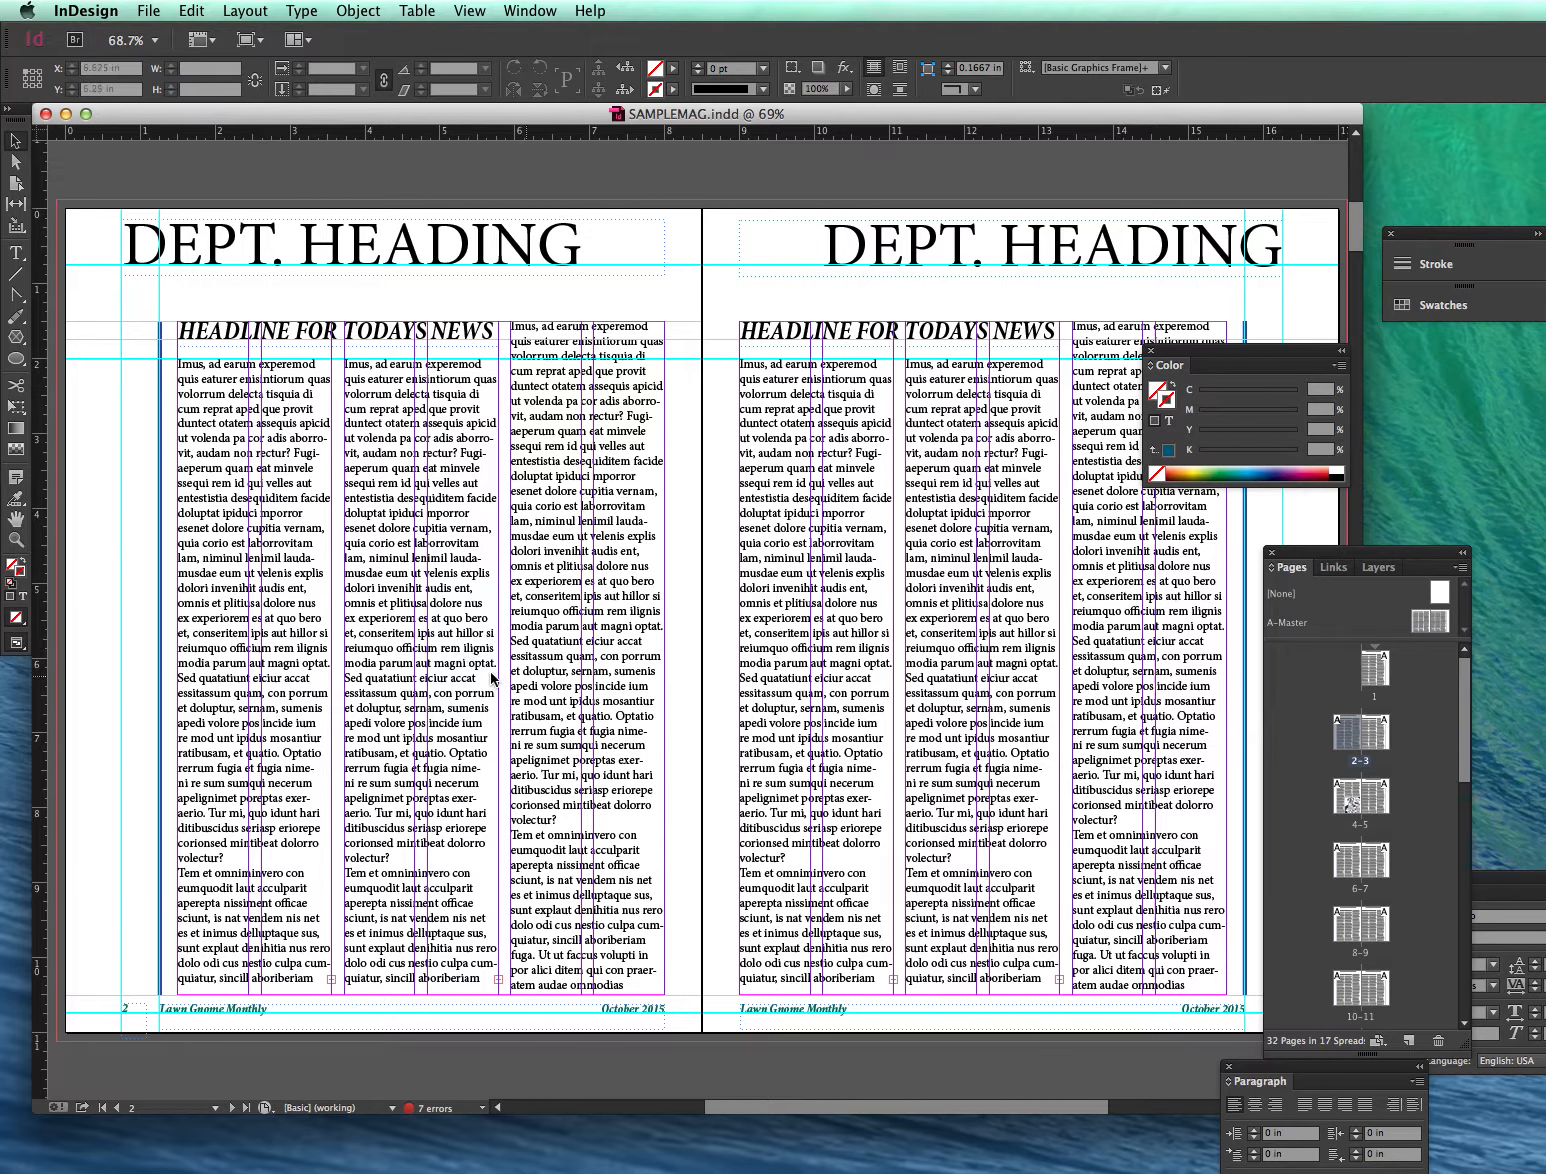
{"action": "left_click", "coordinate": [1464, 1025]}
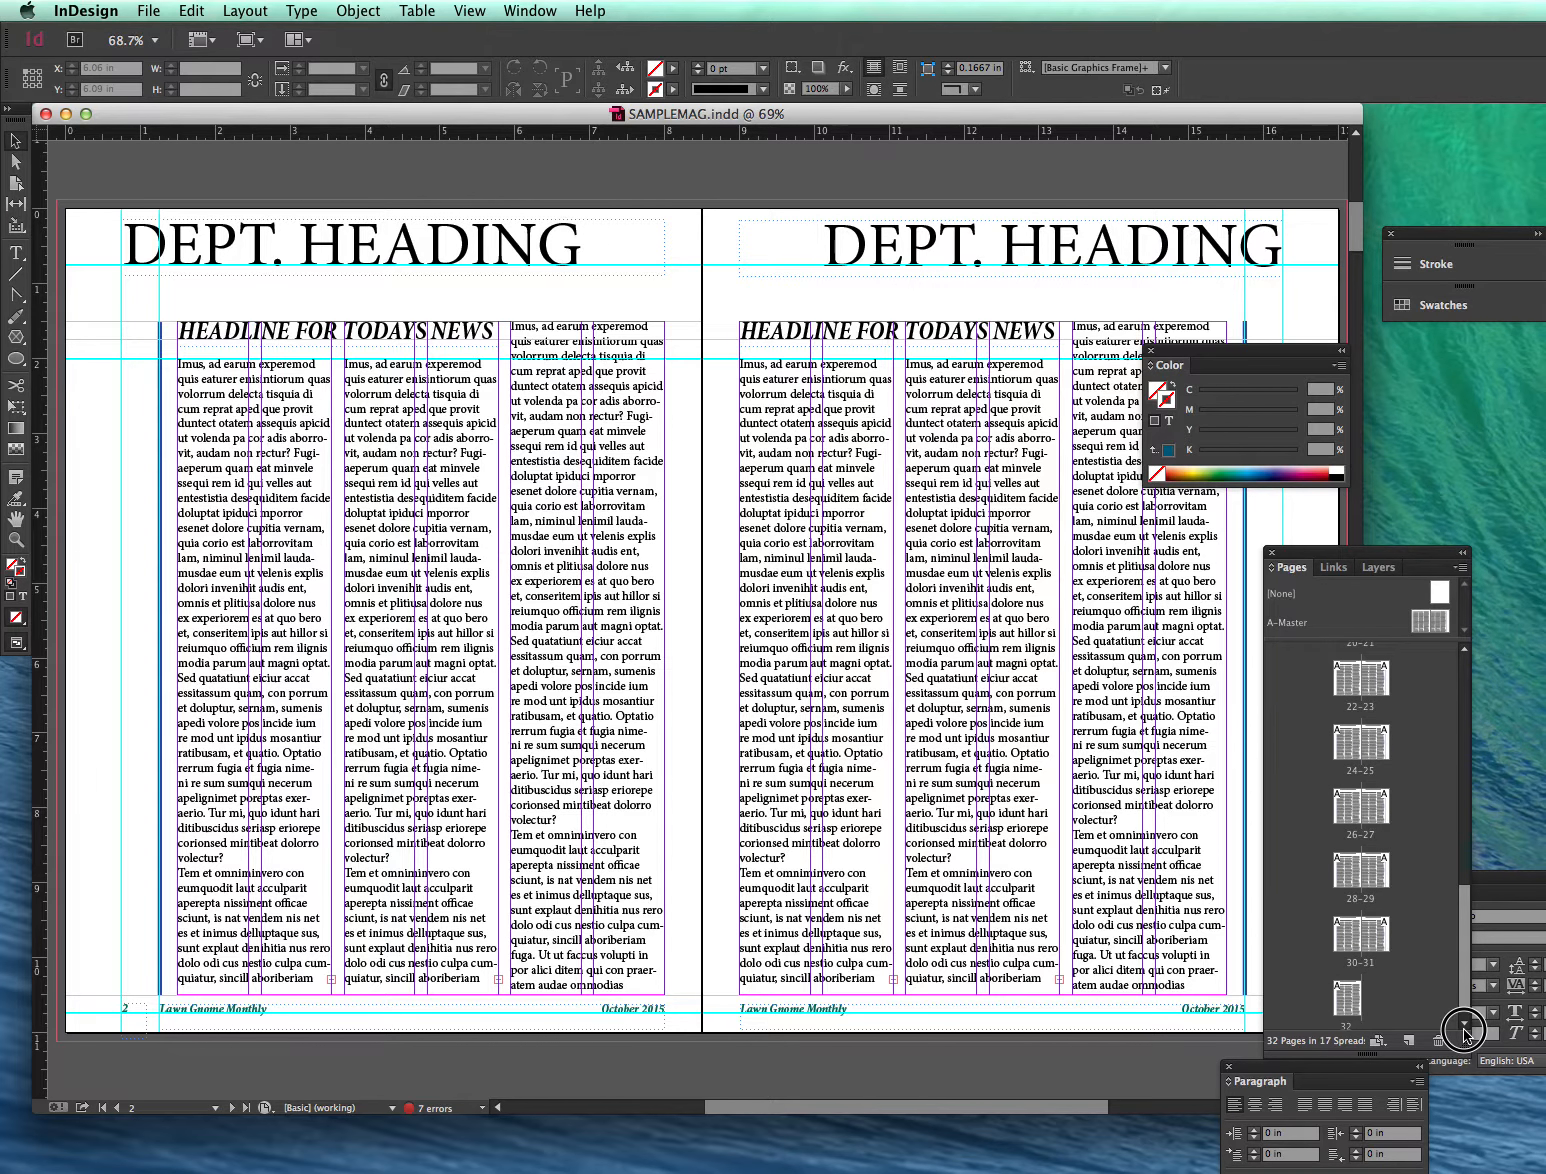
{"action": "scroll", "coordinate": [1380, 925], "scroll_direction": "down", "scroll_amount": 1}
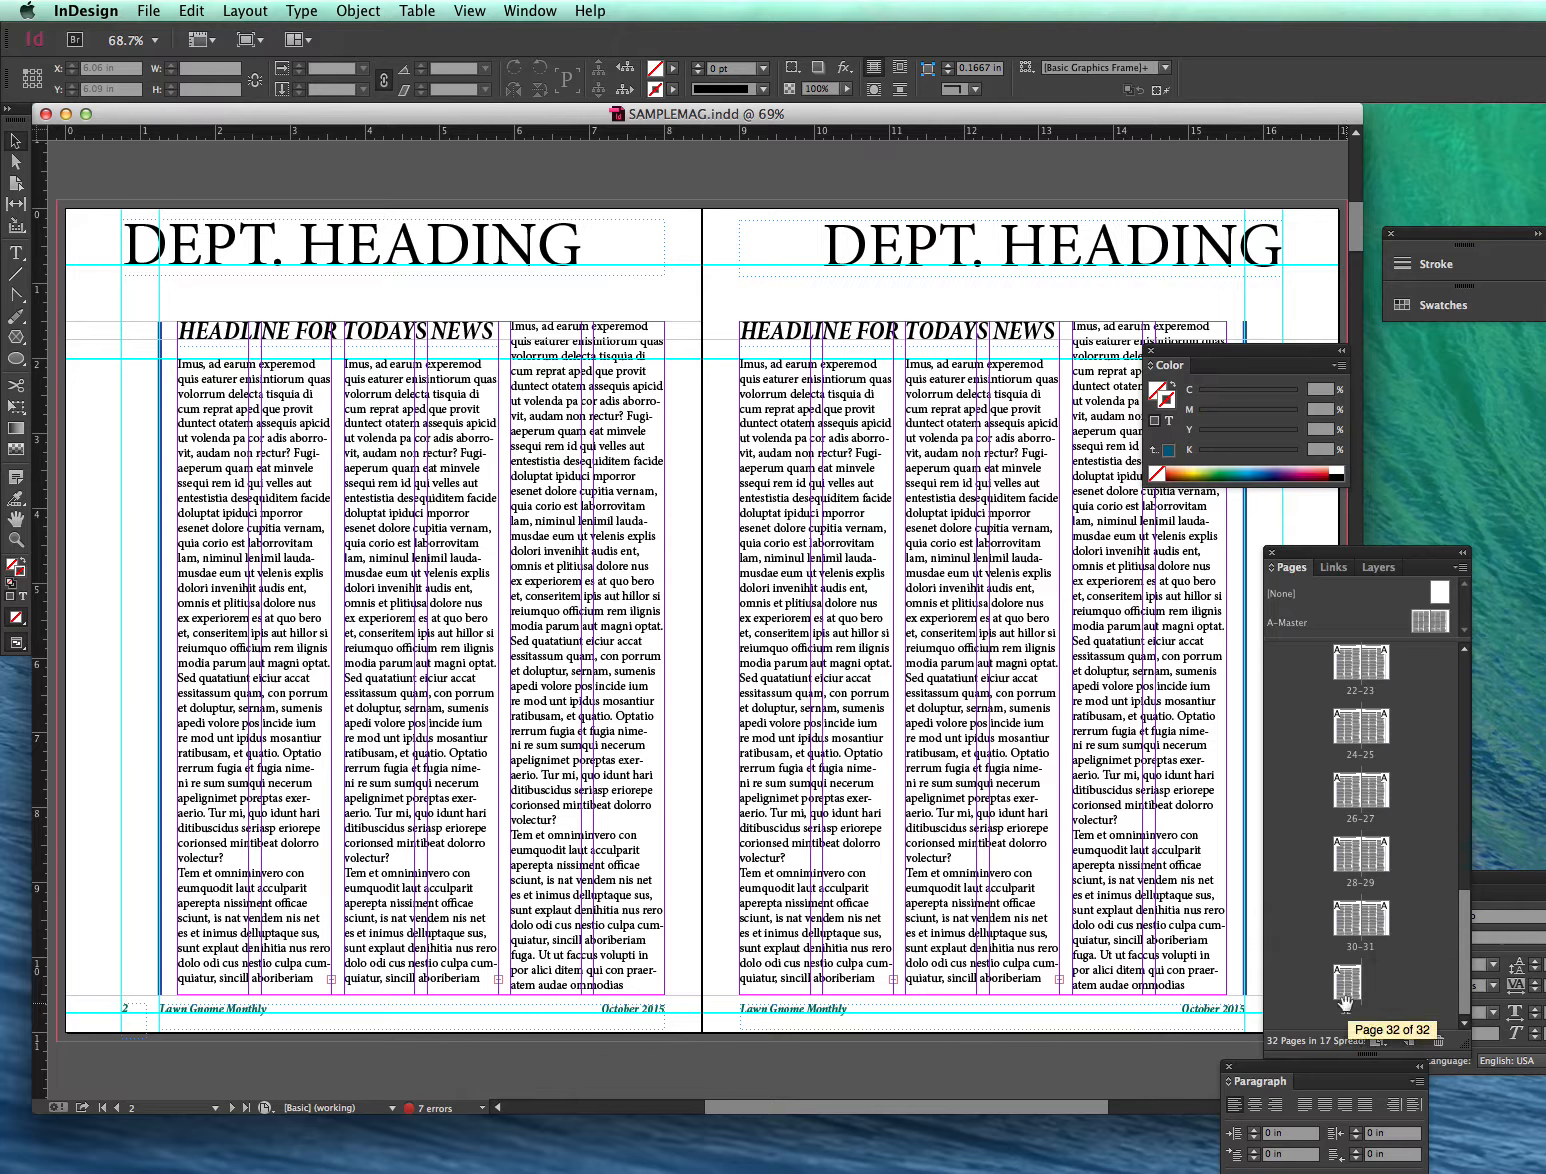
{"action": "left_click", "coordinate": [1472, 895]}
{"action": "left_click_drag", "start_coordinate": [1472, 895], "coordinate": [1478, 692]}
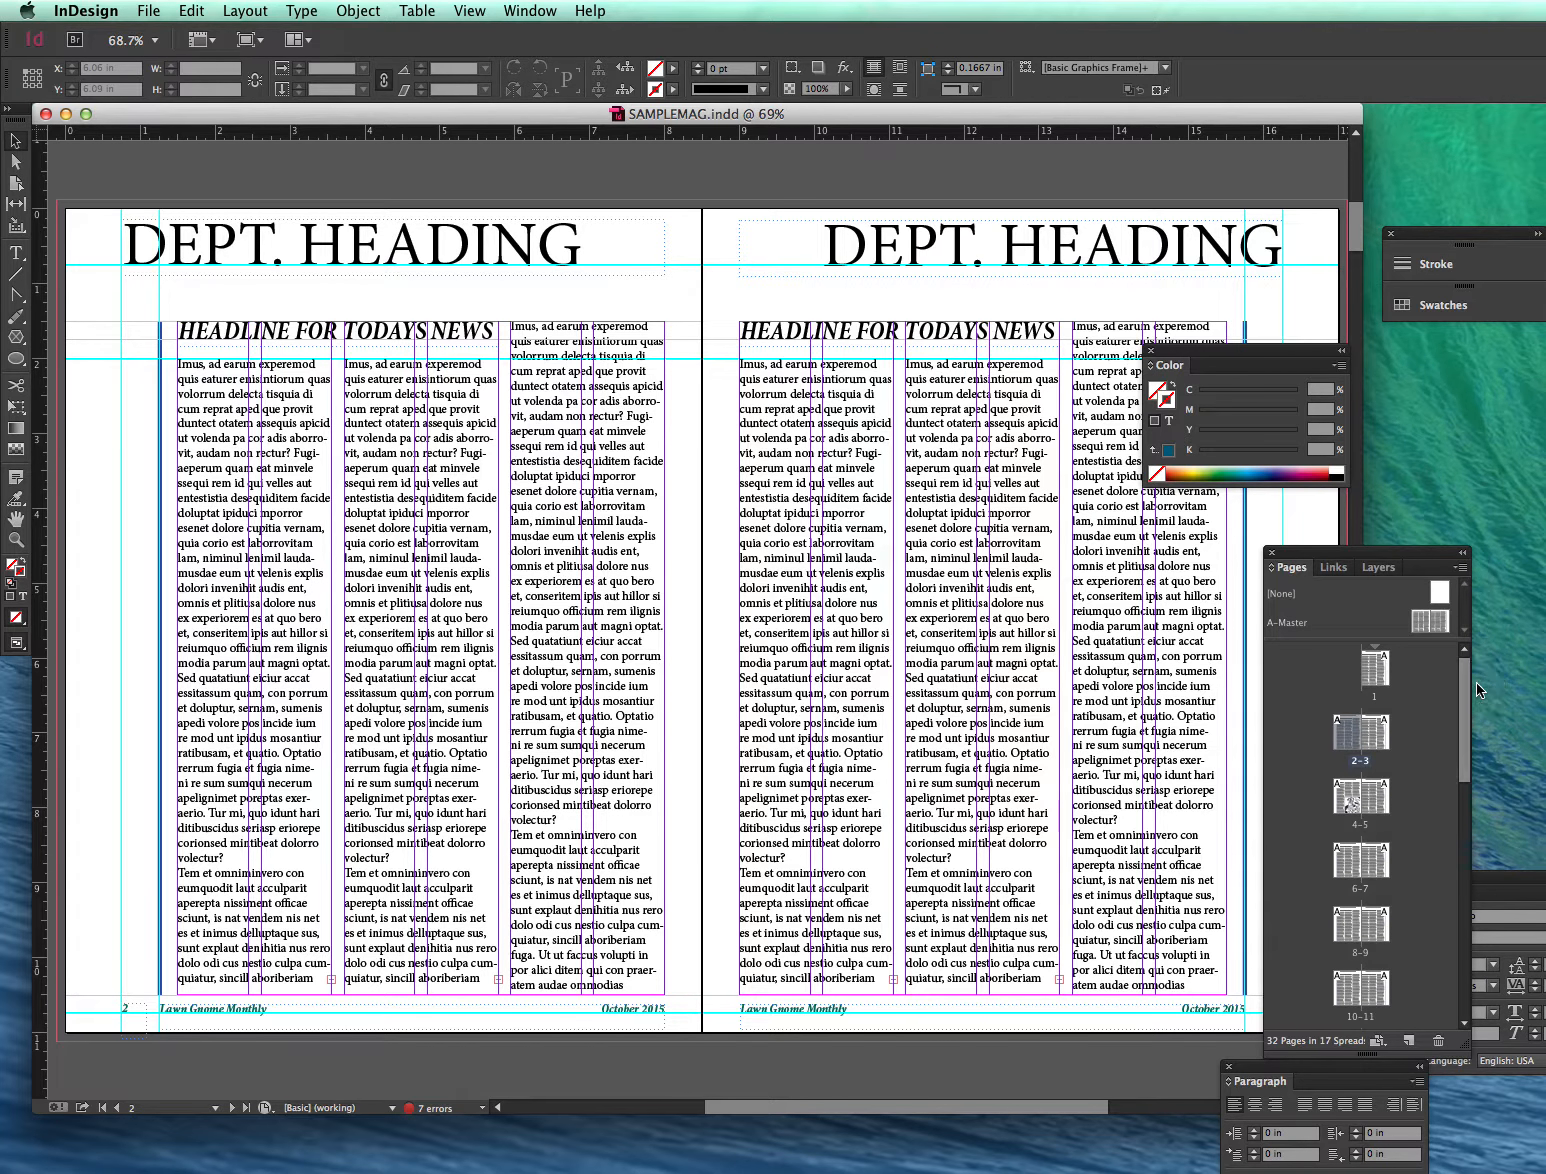
Create a new two-page master with prefix B named Cover, based on no other master.
{"action": "left_click", "coordinate": [1356, 628]}
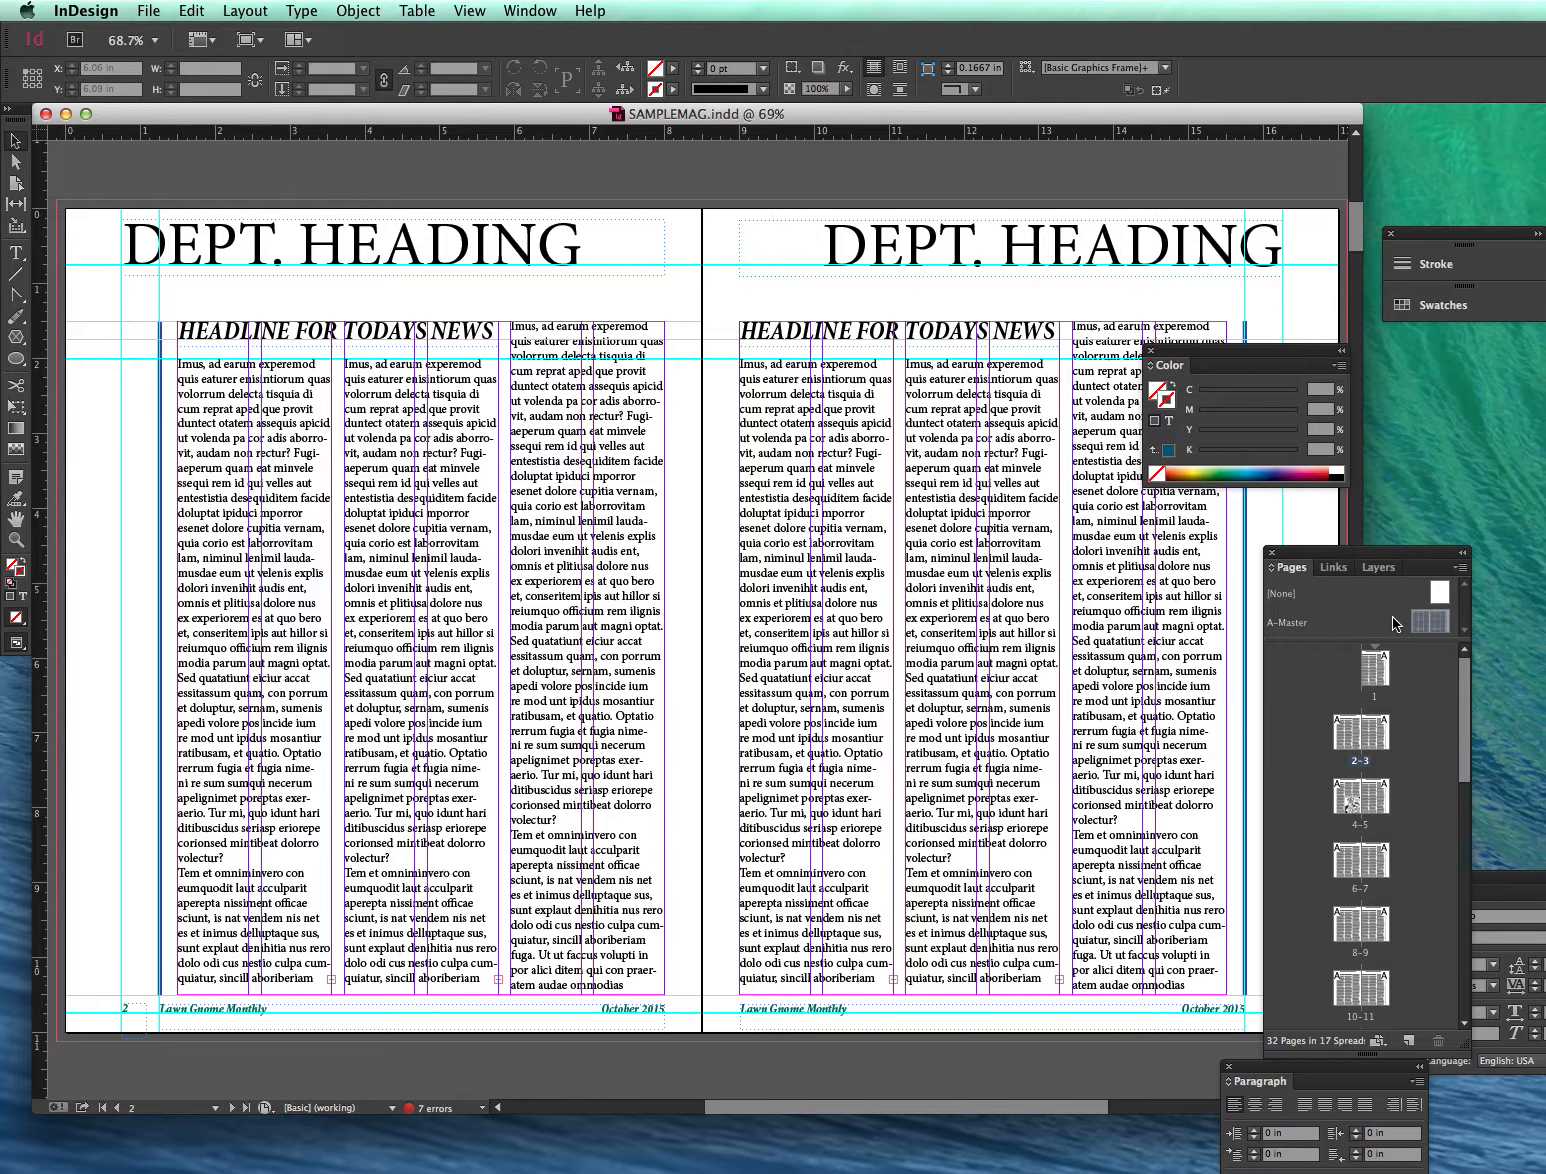
{"action": "left_click", "coordinate": [1461, 568]}
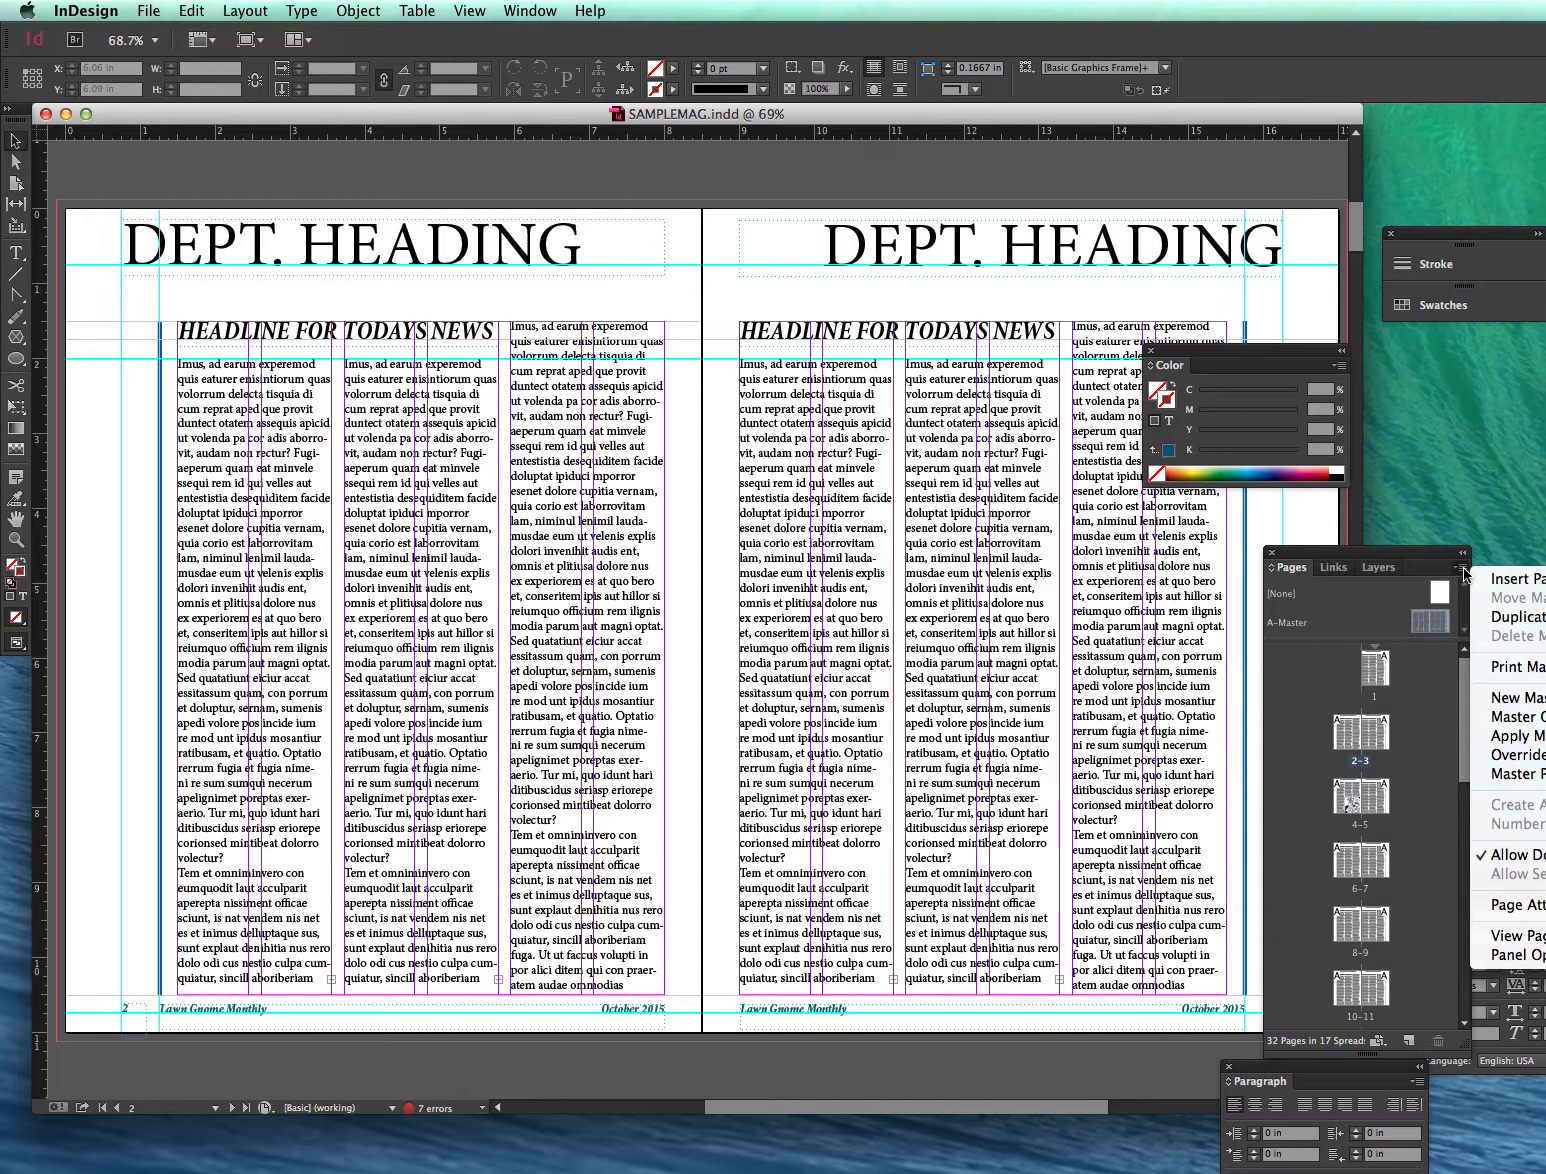
{"action": "left_click", "coordinate": [1510, 698]}
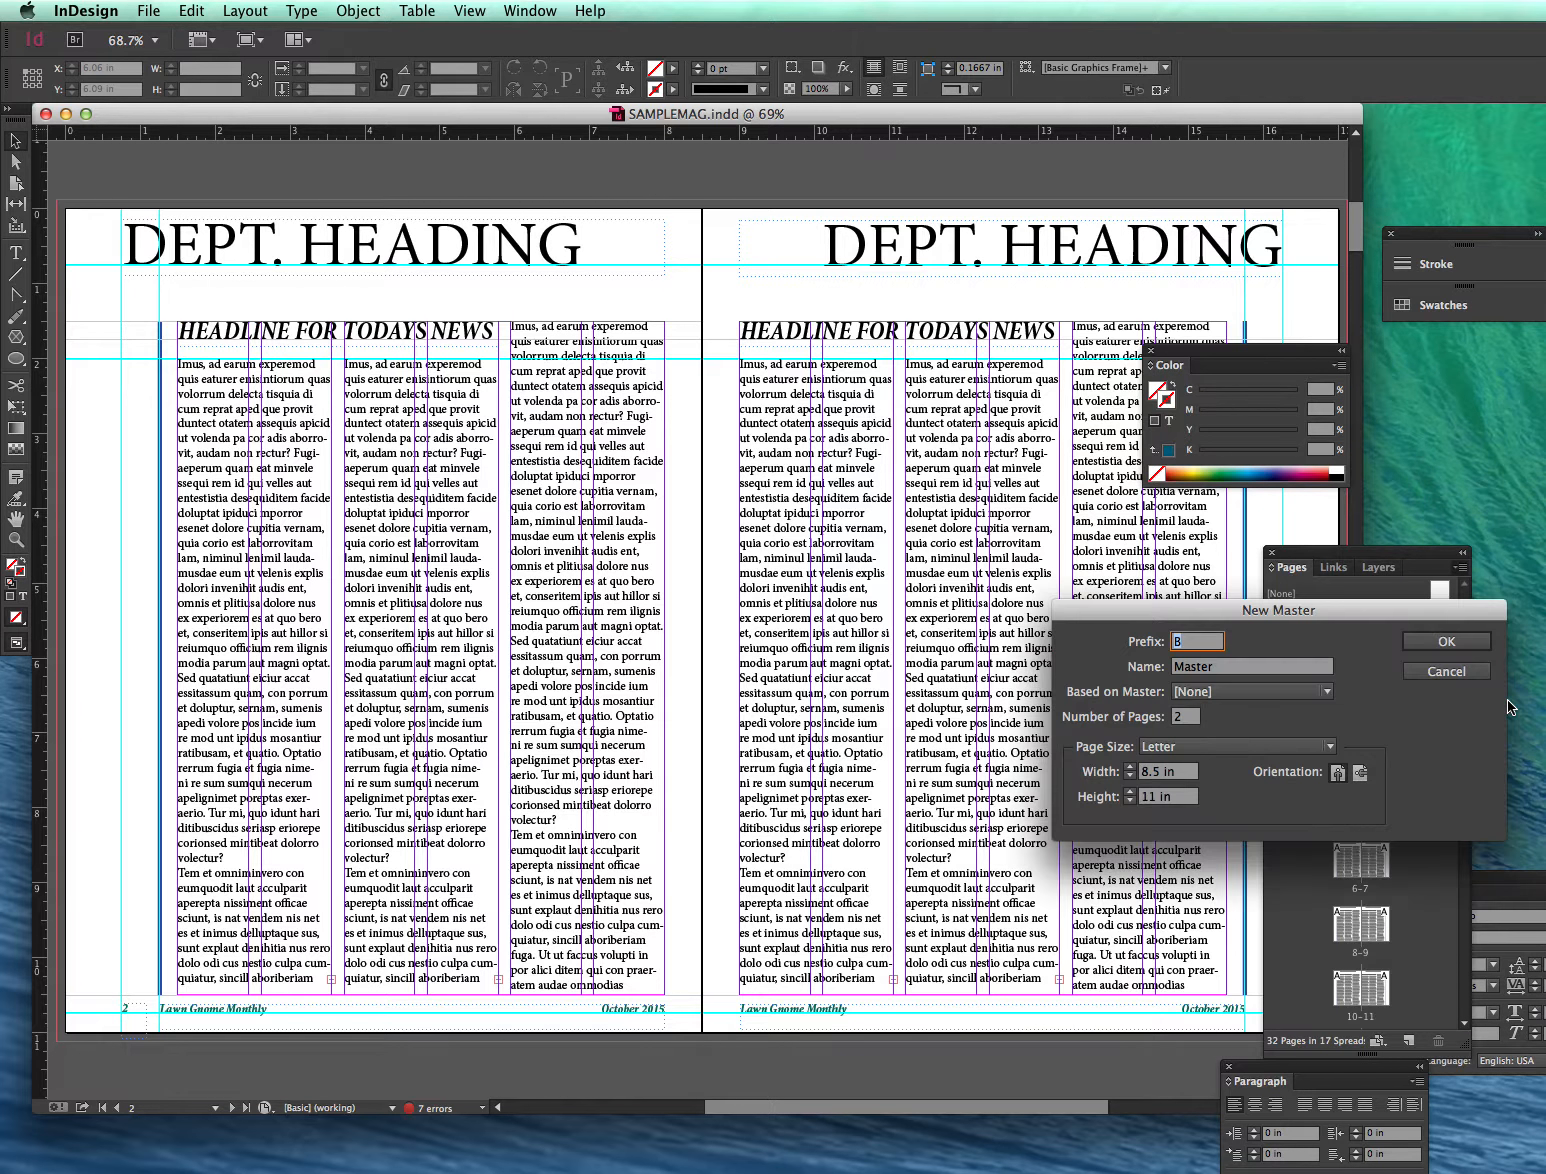
{"action": "left_click_drag", "start_coordinate": [1330, 611], "coordinate": [1226, 725]}
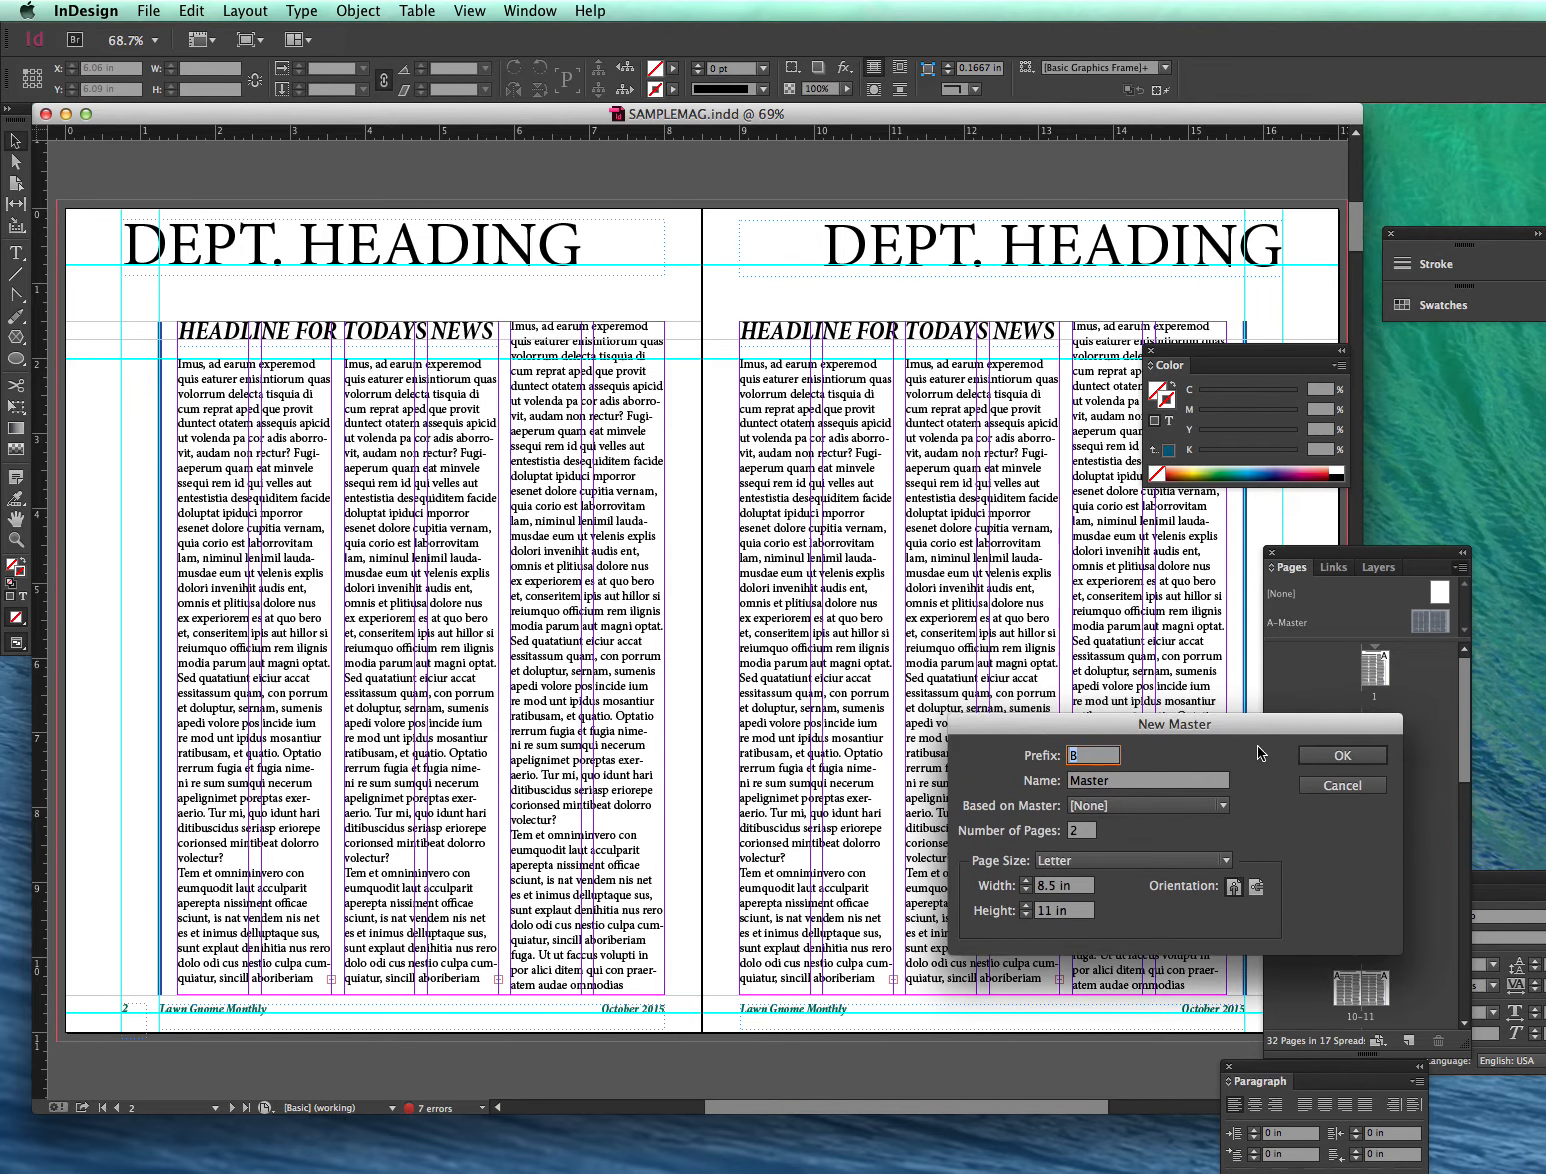
{"action": "double_click", "coordinate": [1120, 786]}
{"action": "type", "text": "Cover"}
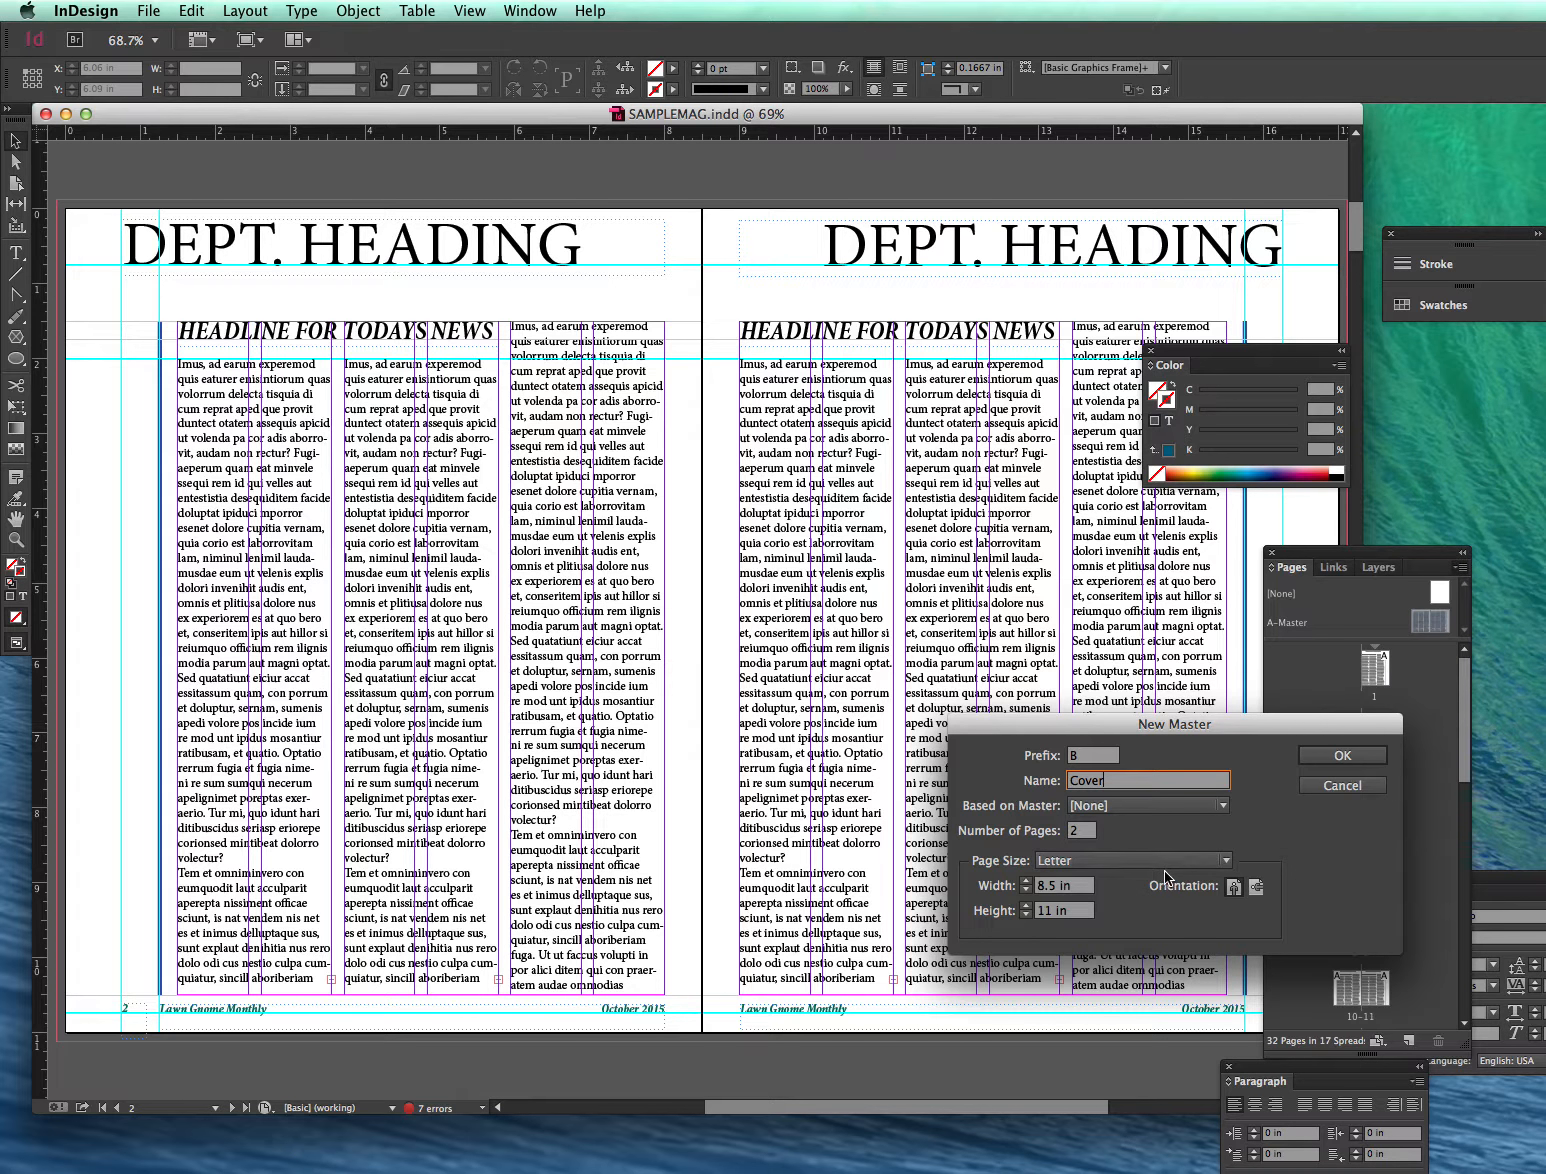
{"action": "left_click", "coordinate": [1318, 757]}
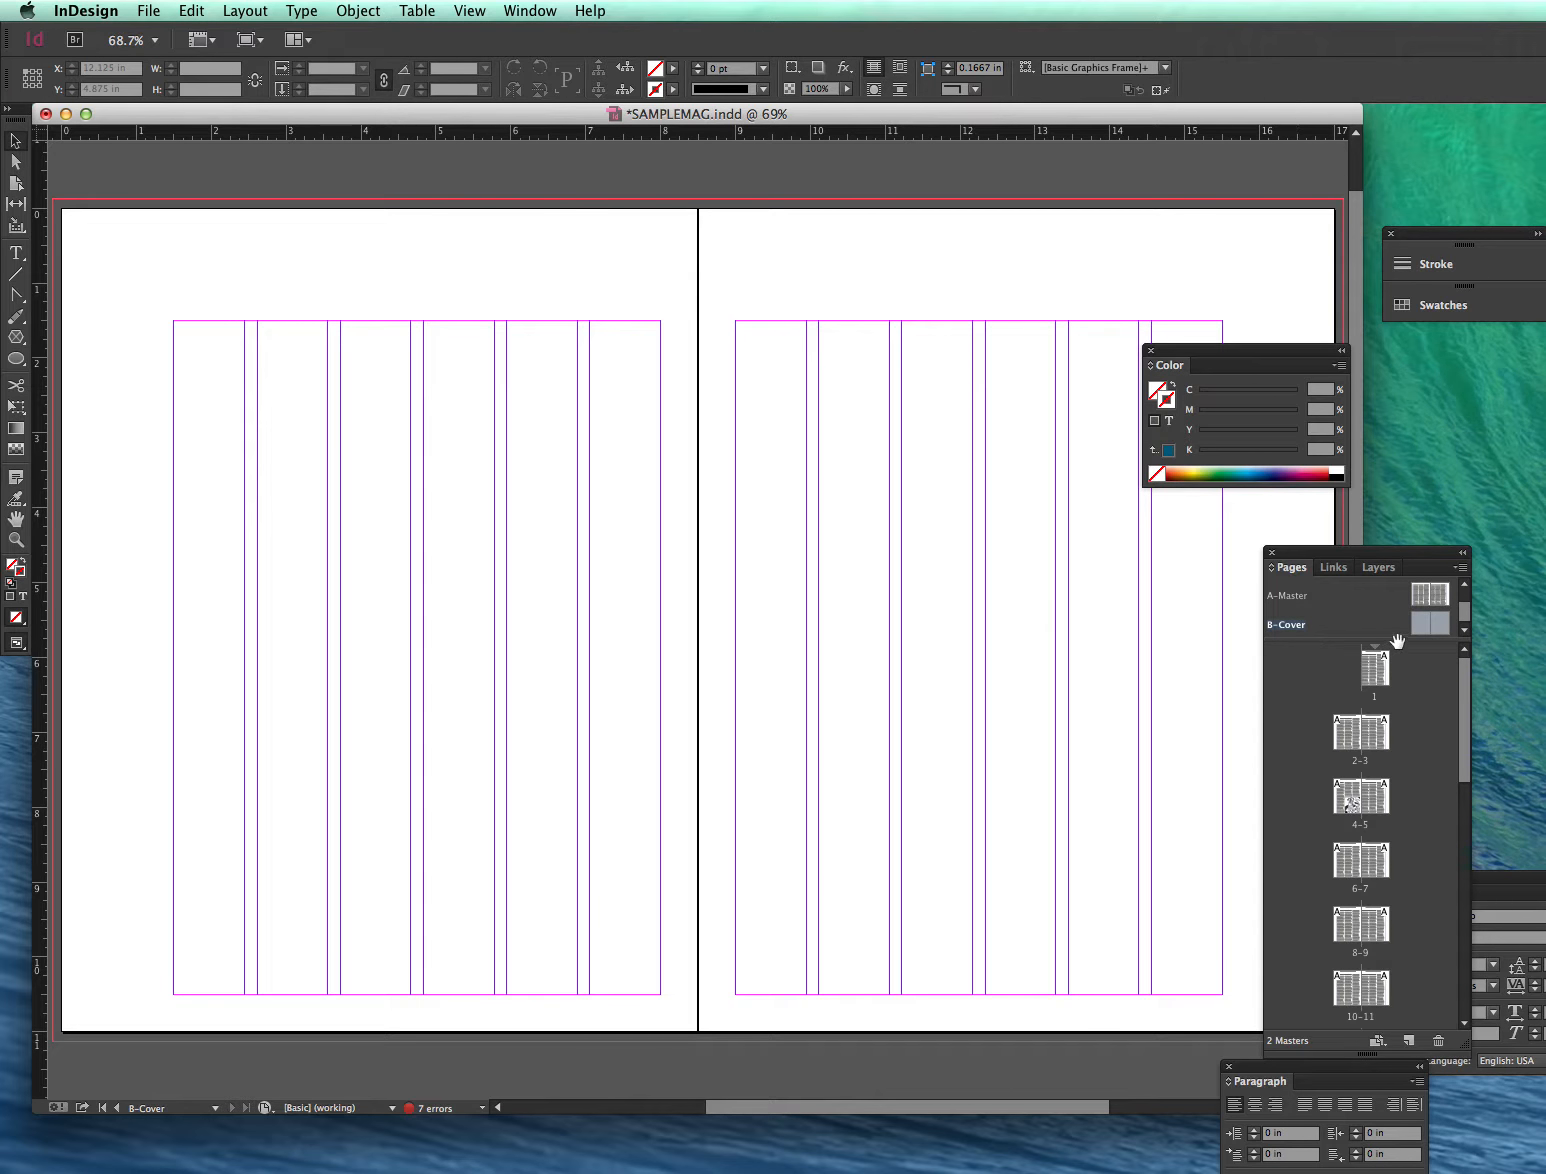
Set the top and outside margins of both B-Cover master pages to 0.5 in.
{"action": "key", "text": "super+s"}
{"action": "left_click", "coordinate": [1232, 599]}
{"action": "left_click", "coordinate": [1386, 659]}
{"action": "left_click", "coordinate": [1423, 627]}
{"action": "left_click", "coordinate": [1439, 624]}
{"action": "left_click", "coordinate": [1421, 626], "text": "shift"}
{"action": "left_click", "coordinate": [240, 11]}
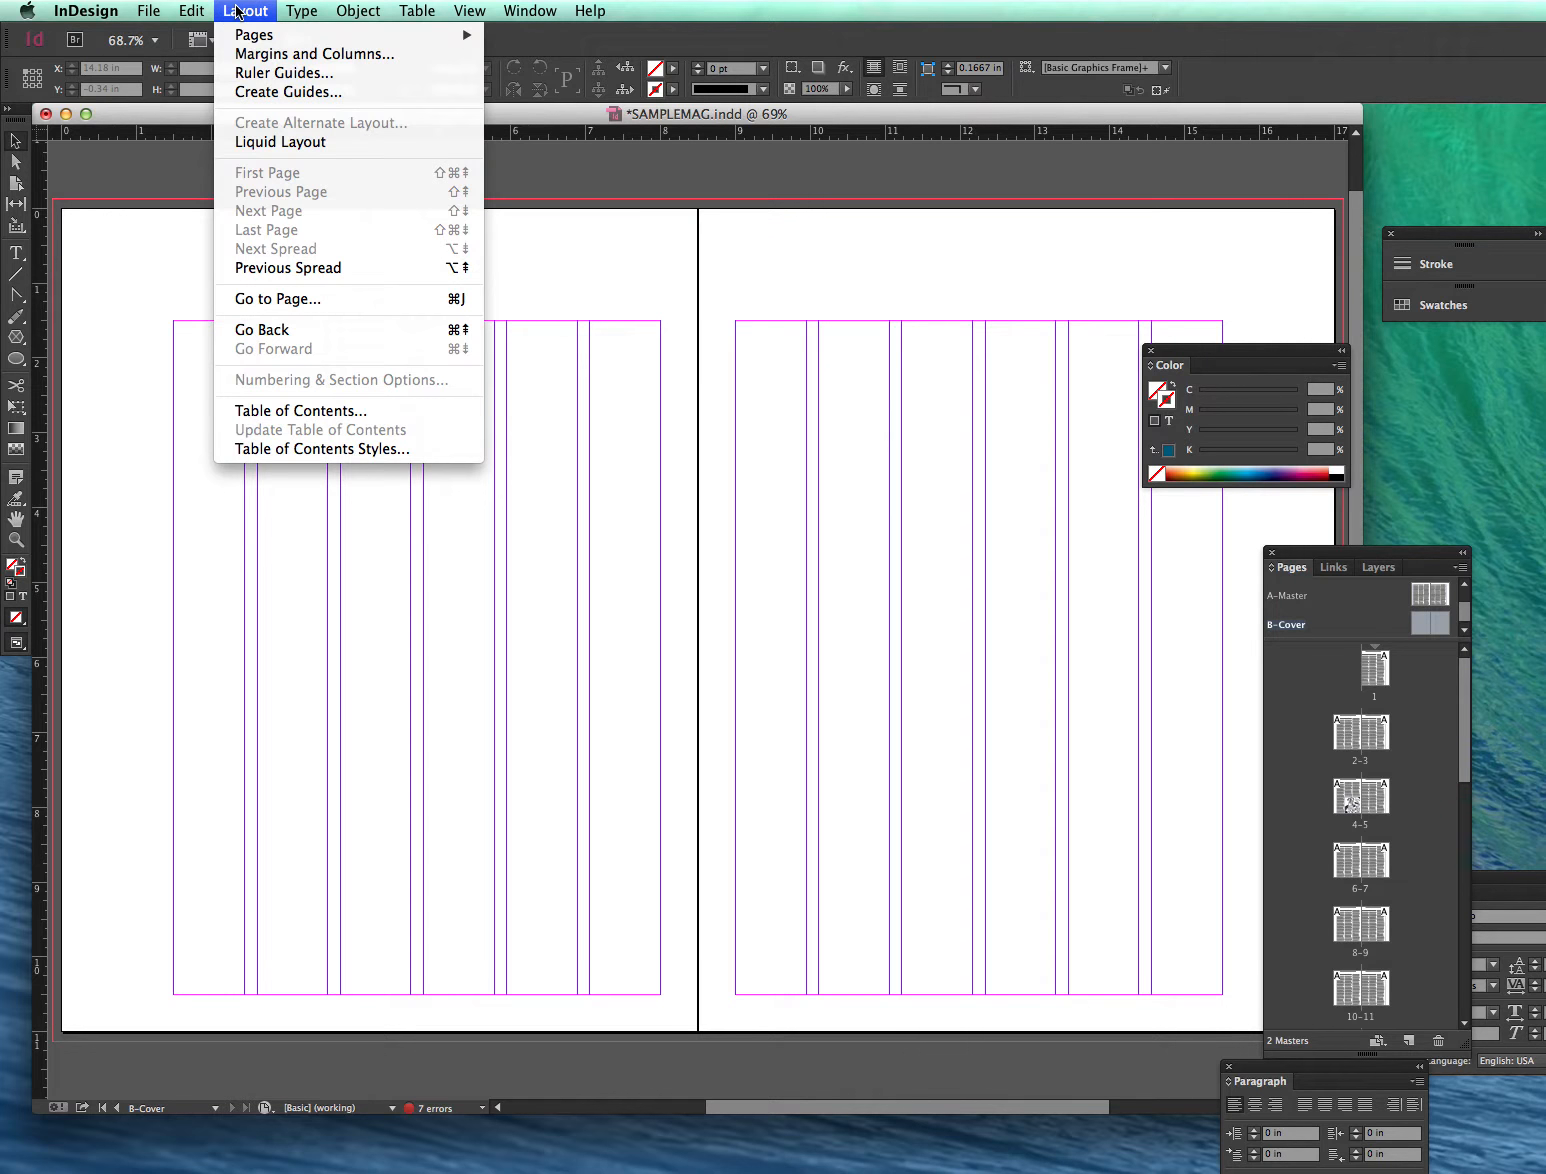
{"action": "left_click", "coordinate": [251, 57]}
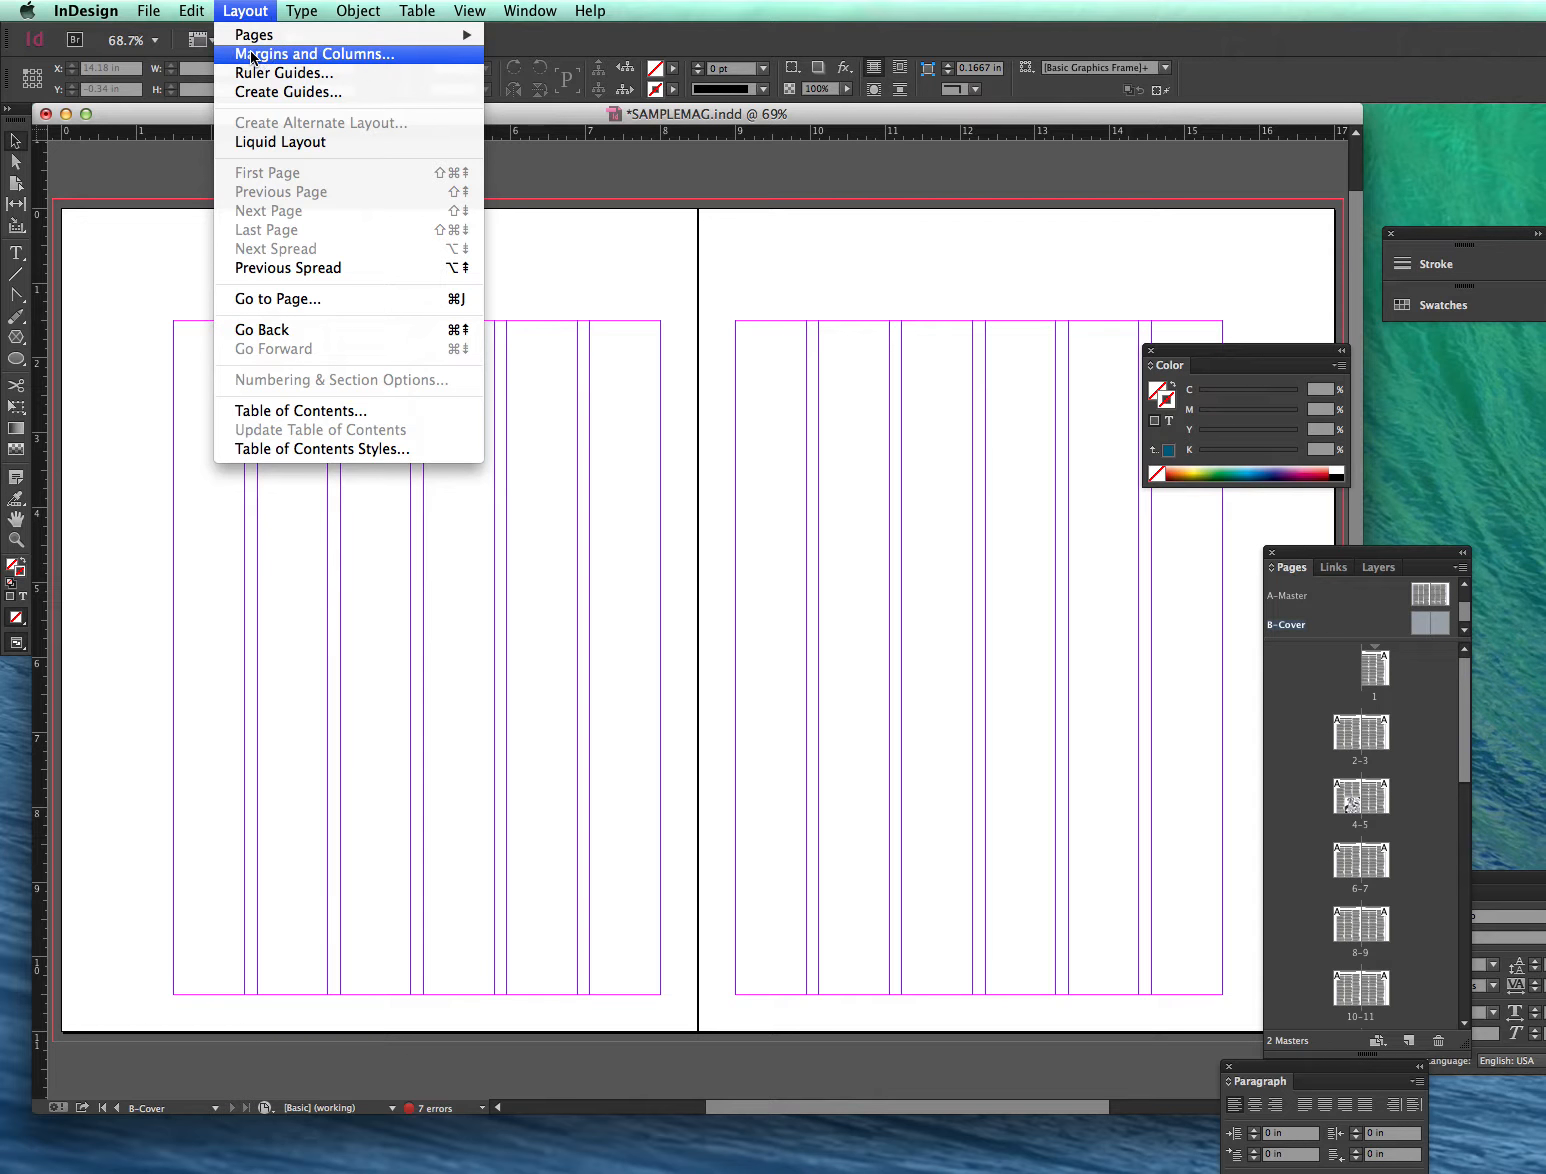
{"action": "left_click_drag", "start_coordinate": [1205, 613], "coordinate": [744, 713]}
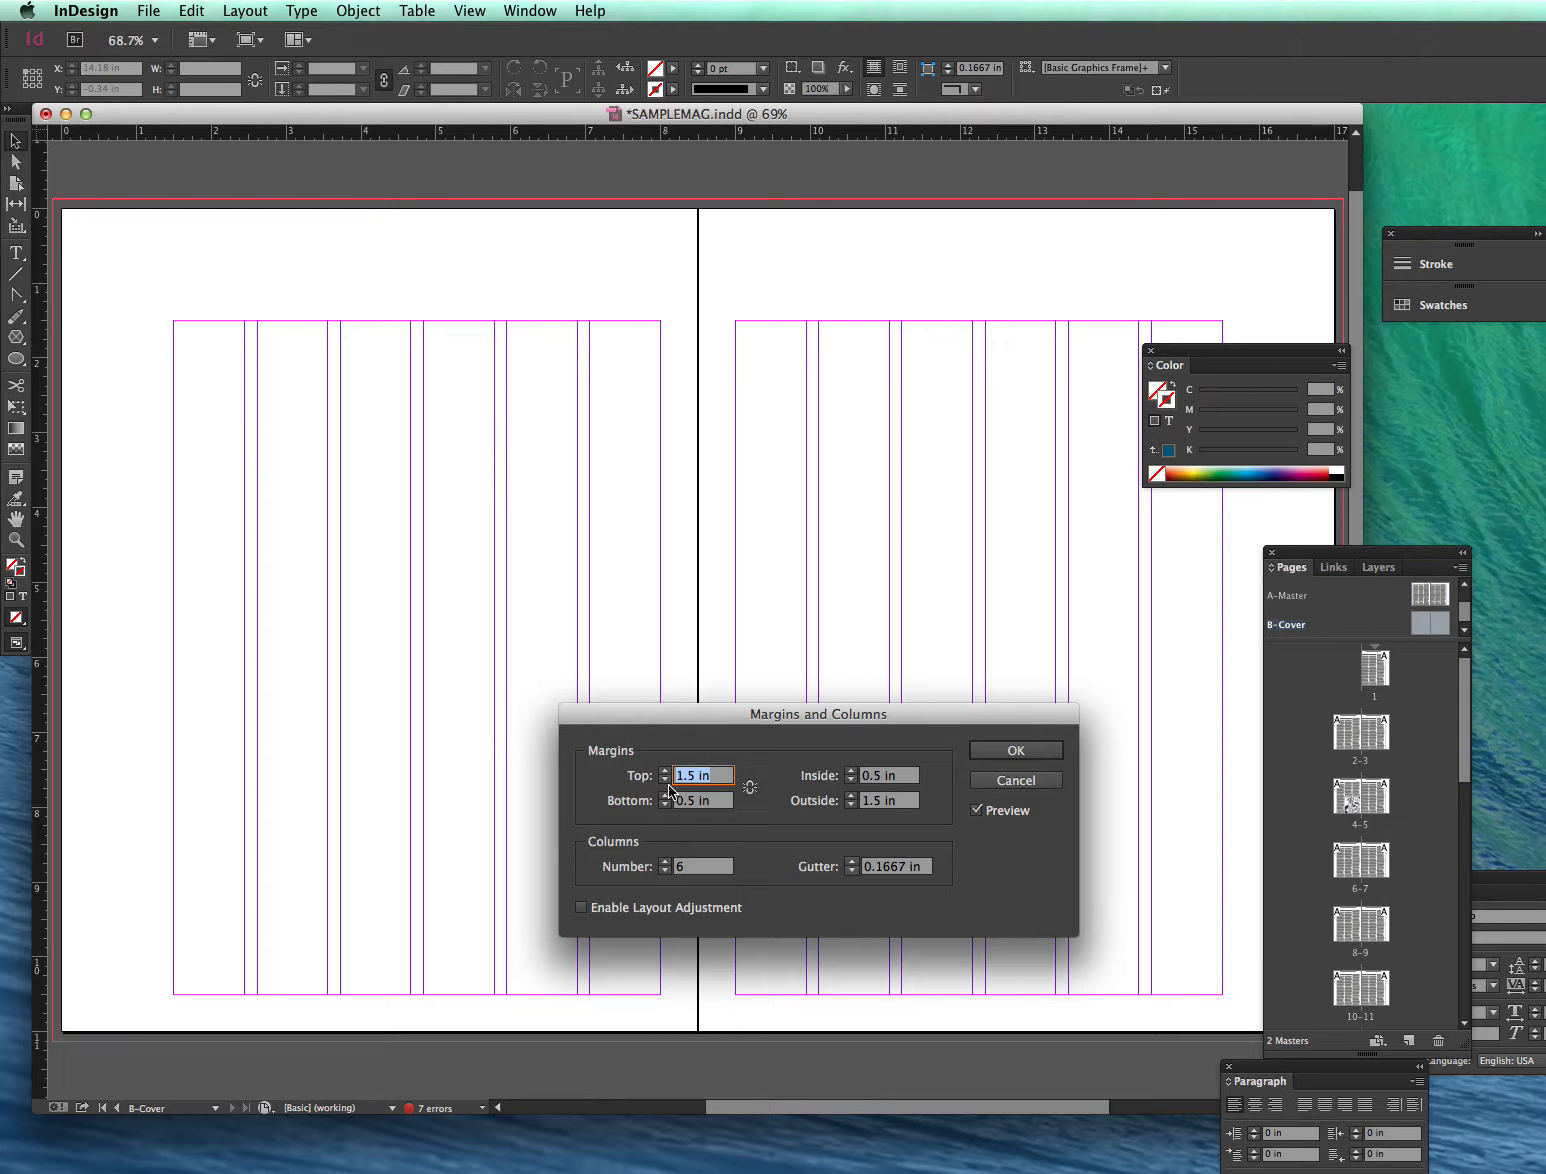
{"action": "type", "text": ".5"}
{"action": "key", "text": "Tab"}
{"action": "left_click", "coordinate": [880, 801]}
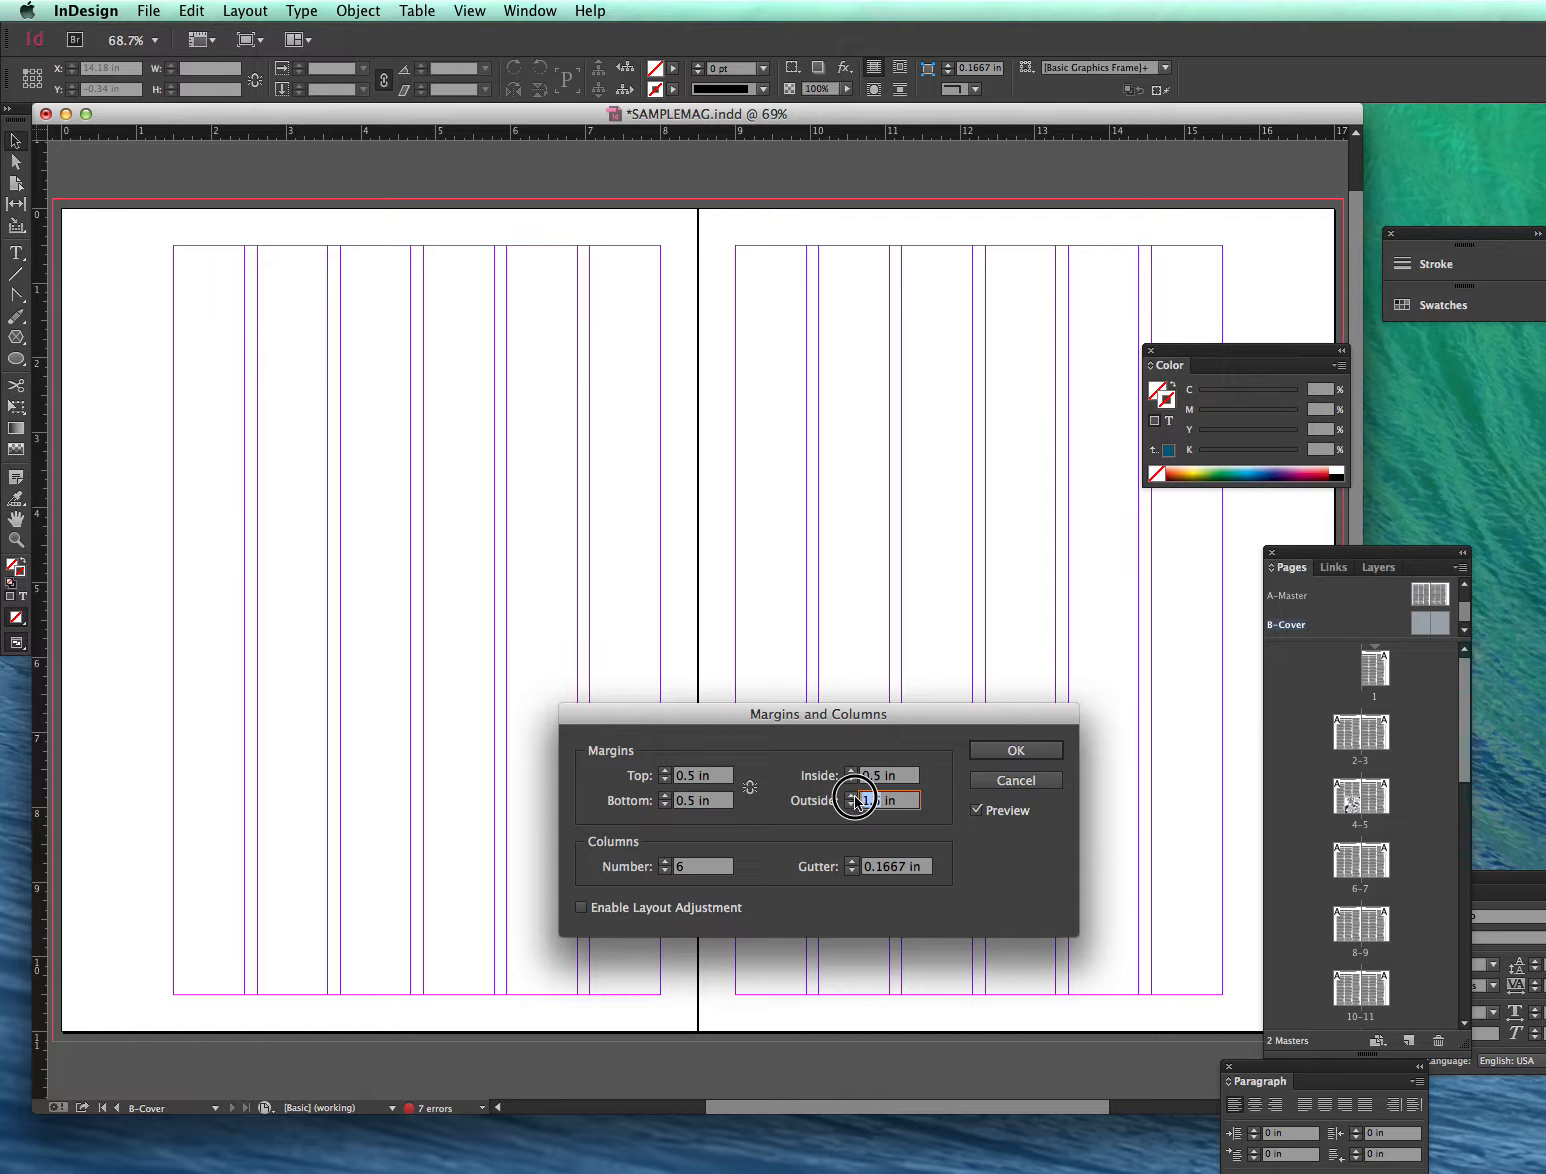
{"action": "type", "text": ".5"}
{"action": "key", "text": "Tab"}
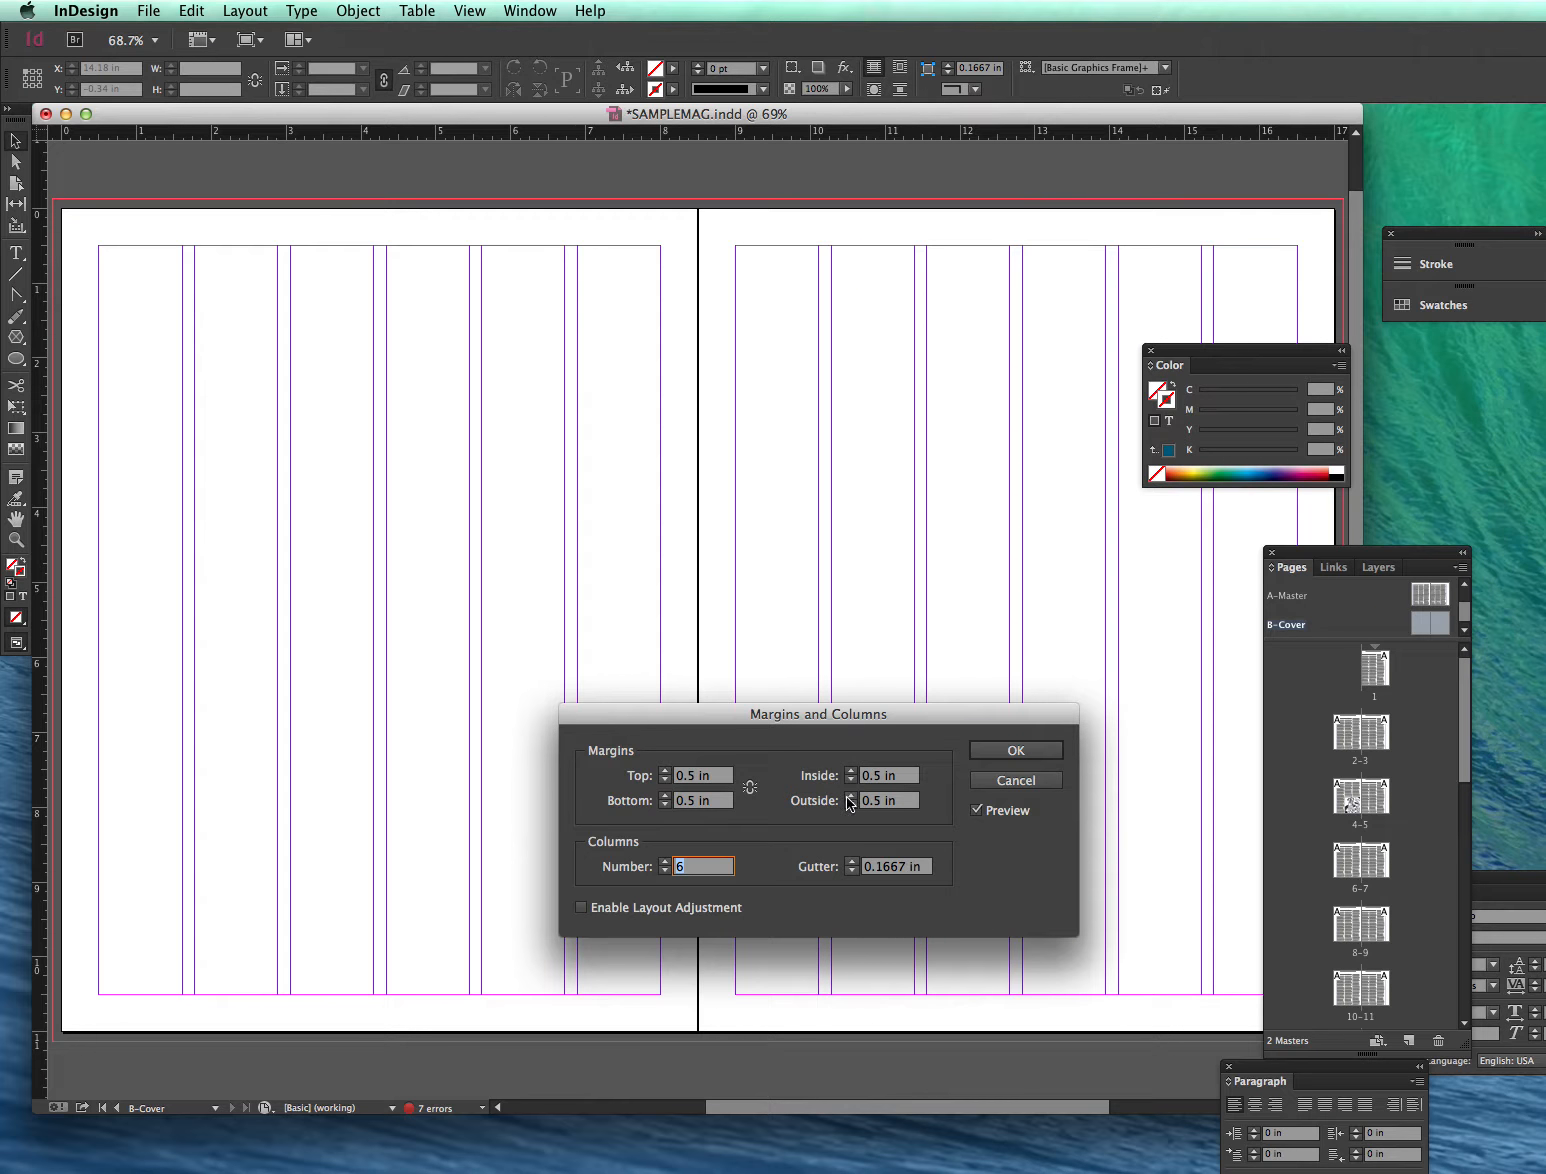
Set the number of columns on the B-Cover master spread to 3 and apply the layout settings.
{"action": "left_click", "coordinate": [665, 871]}
{"action": "left_click", "coordinate": [665, 871]}
{"action": "left_click", "coordinate": [665, 871]}
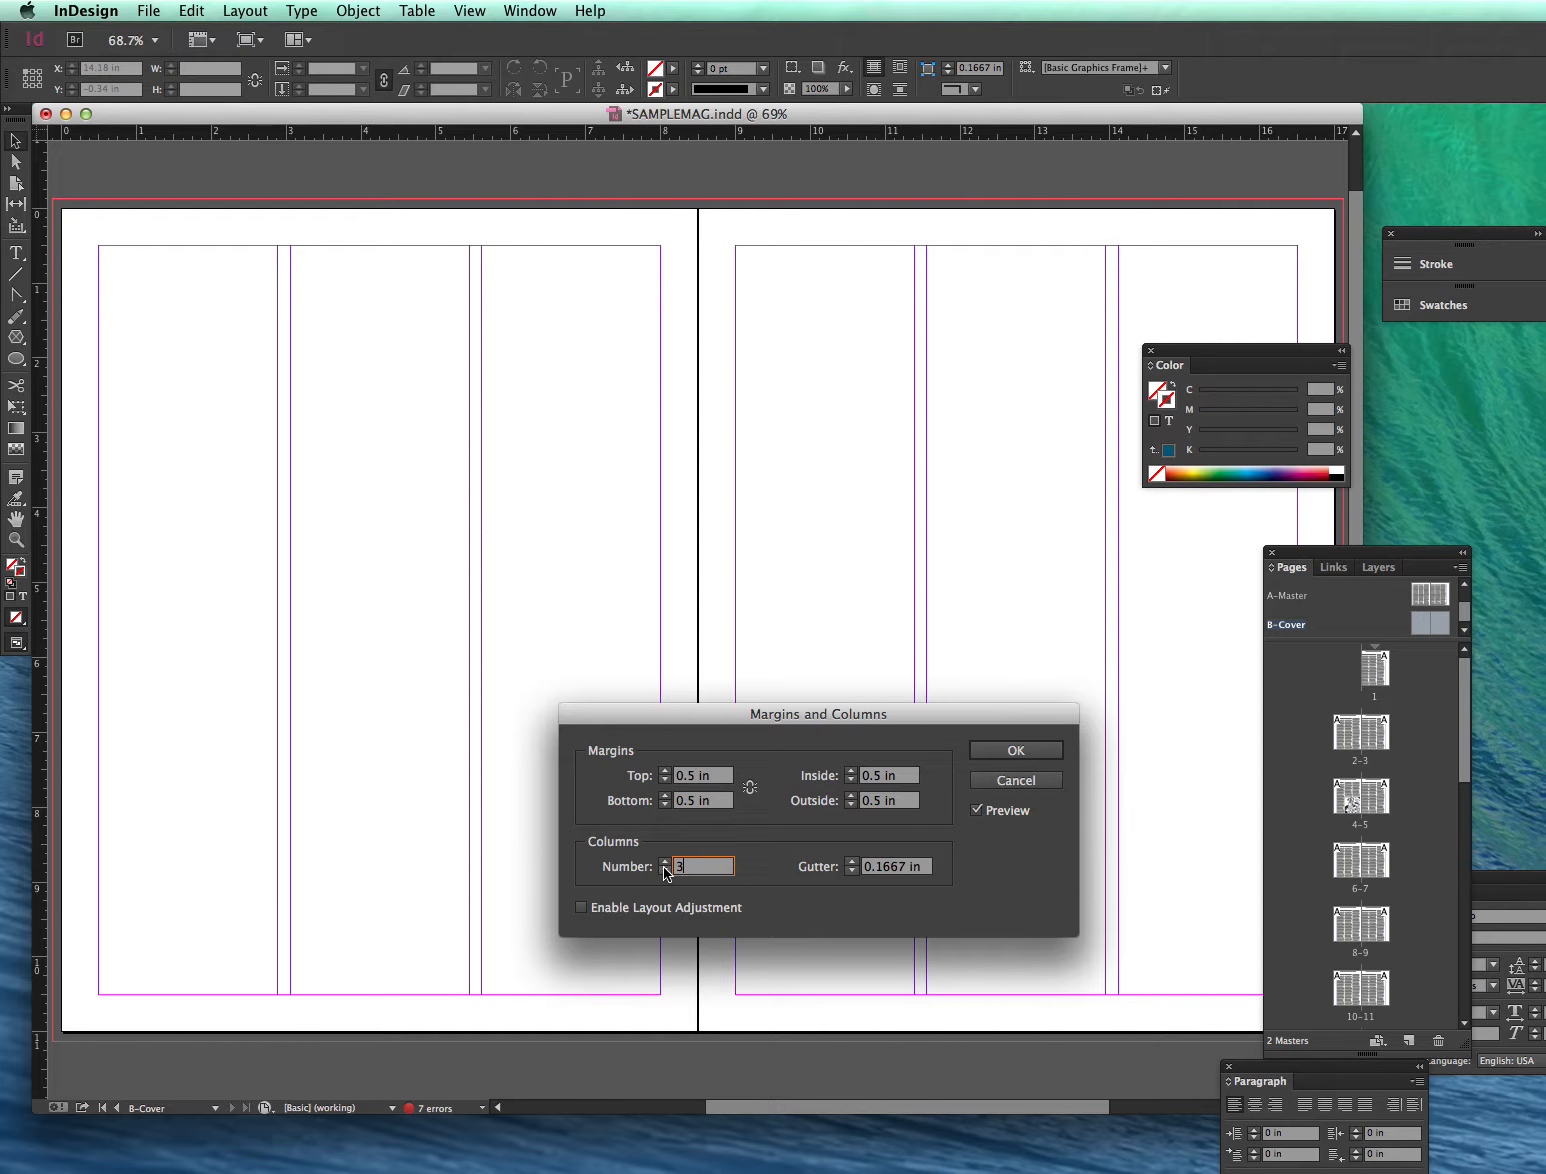
{"action": "left_click", "coordinate": [977, 748]}
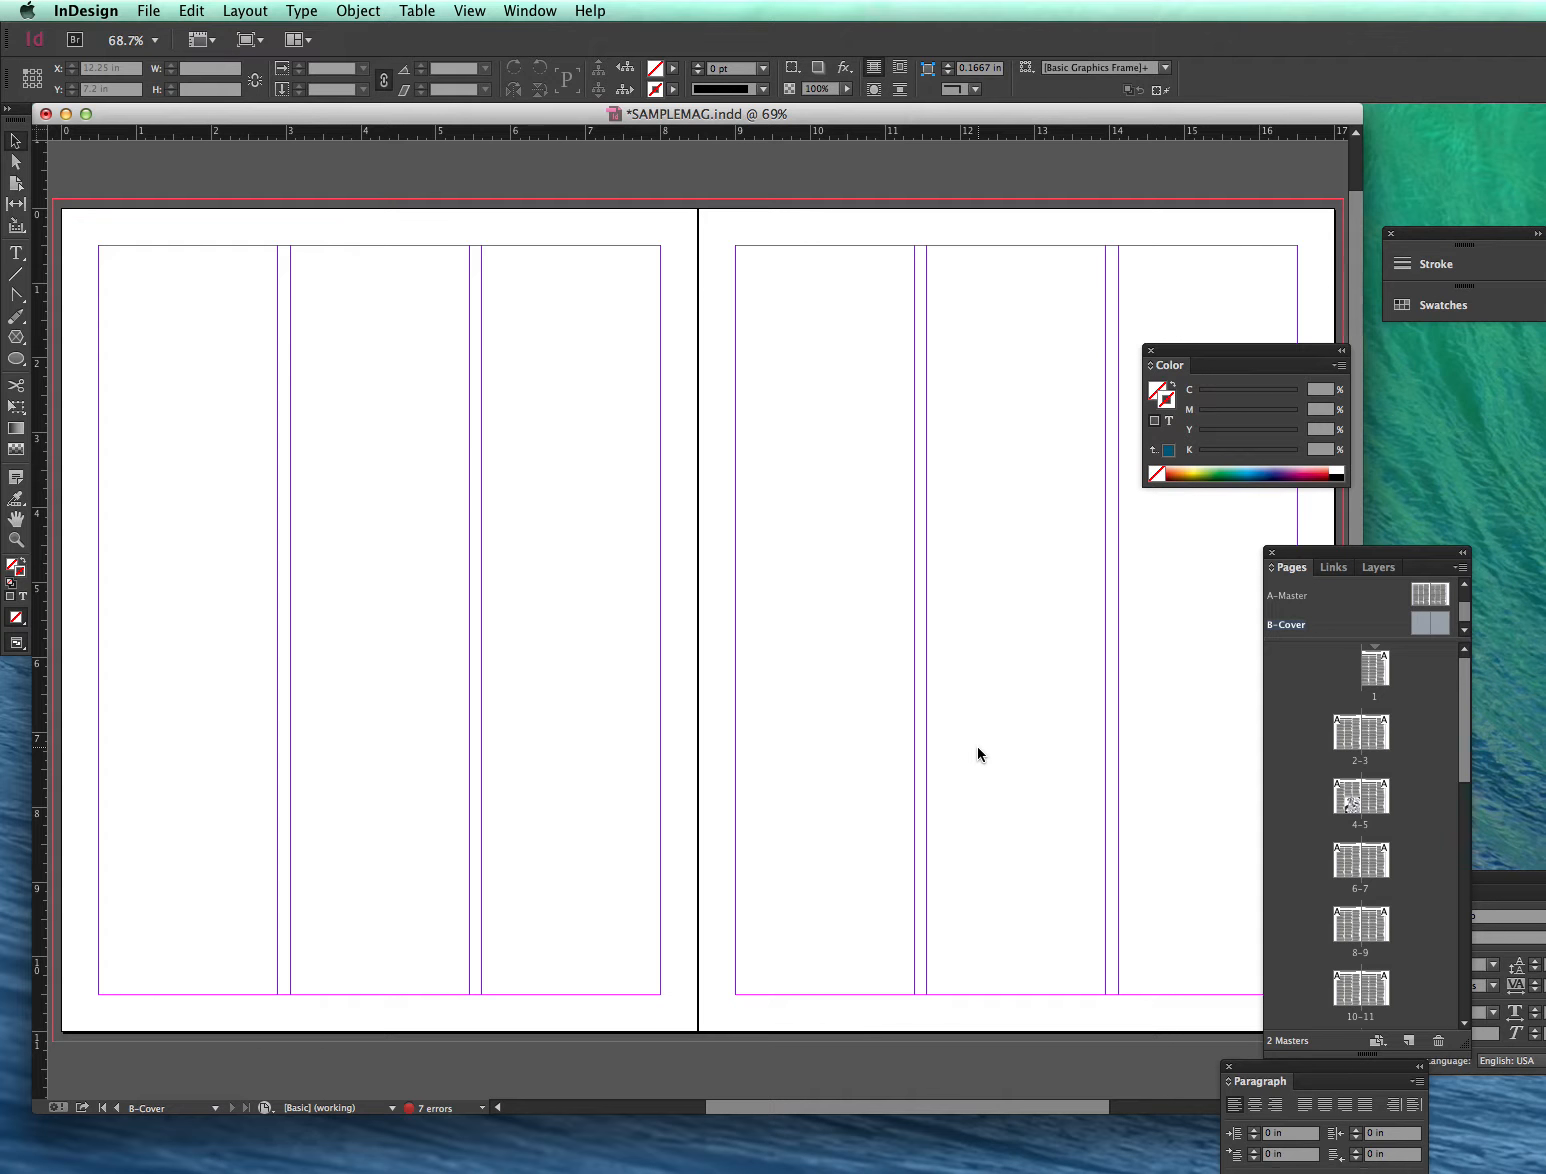
Apply the B-Cover master to pages 8-11.
{"action": "double_click", "coordinate": [1427, 597]}
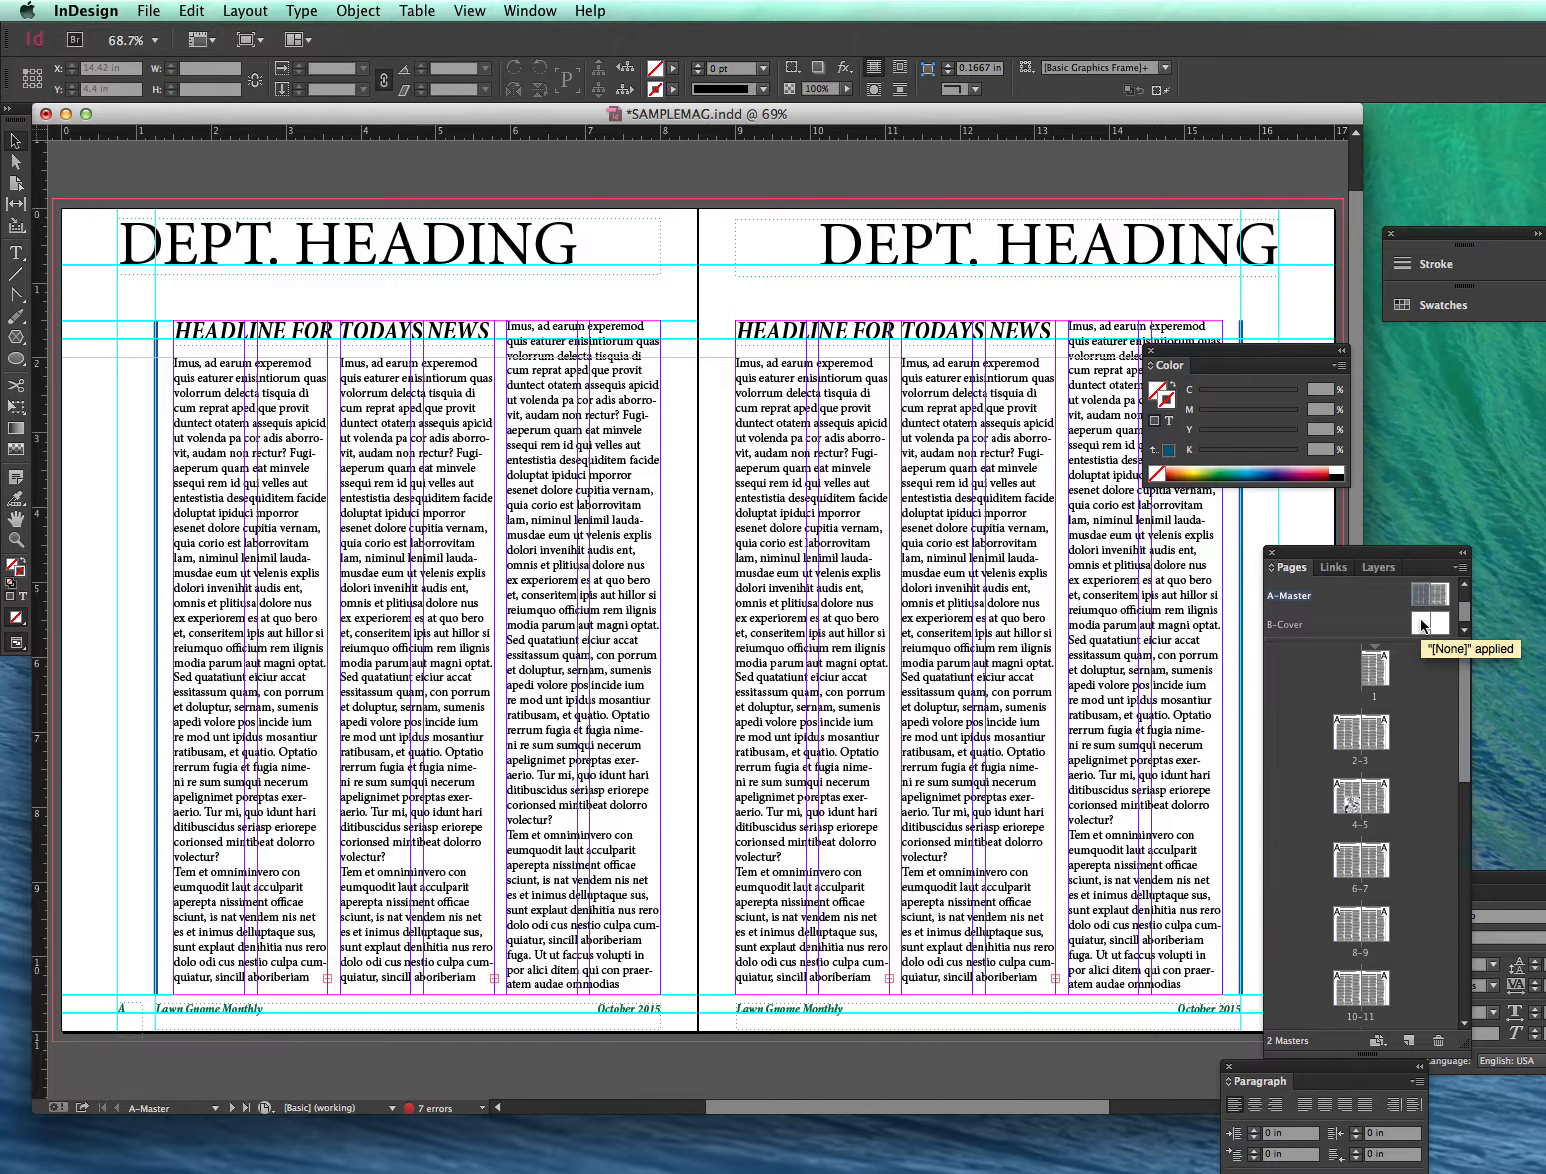
{"action": "double_click", "coordinate": [1416, 625]}
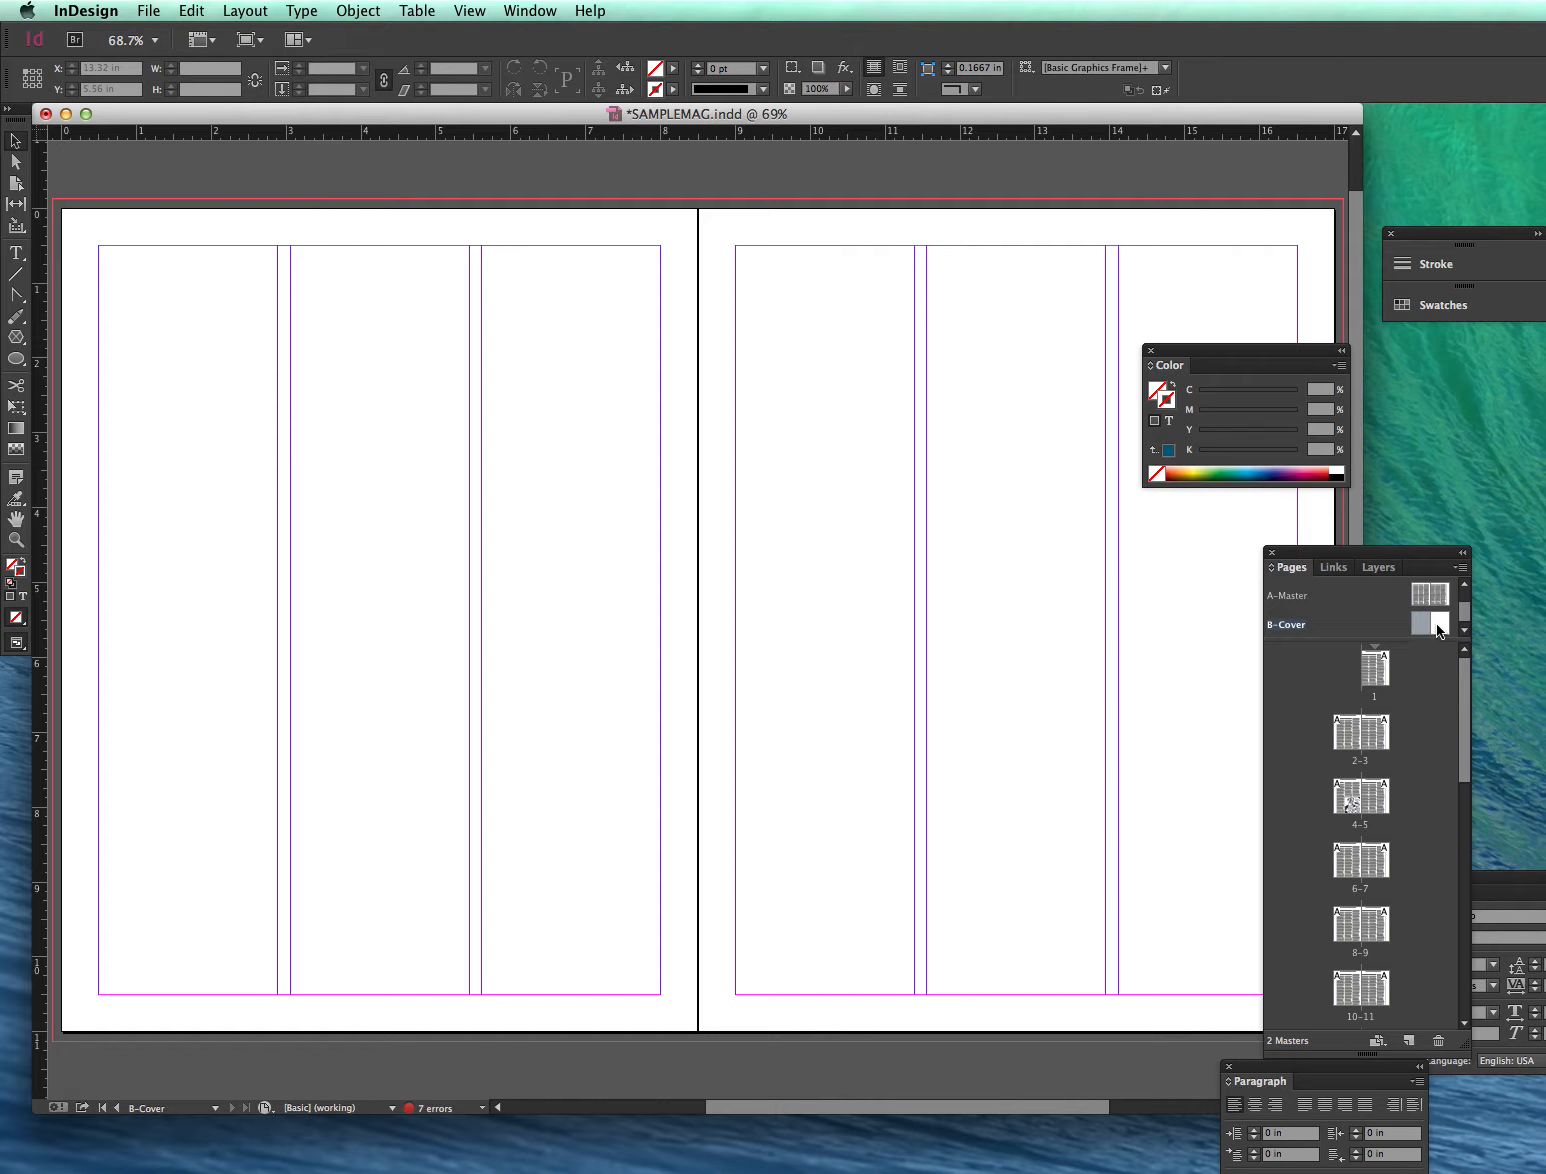
{"action": "left_click", "coordinate": [1460, 568]}
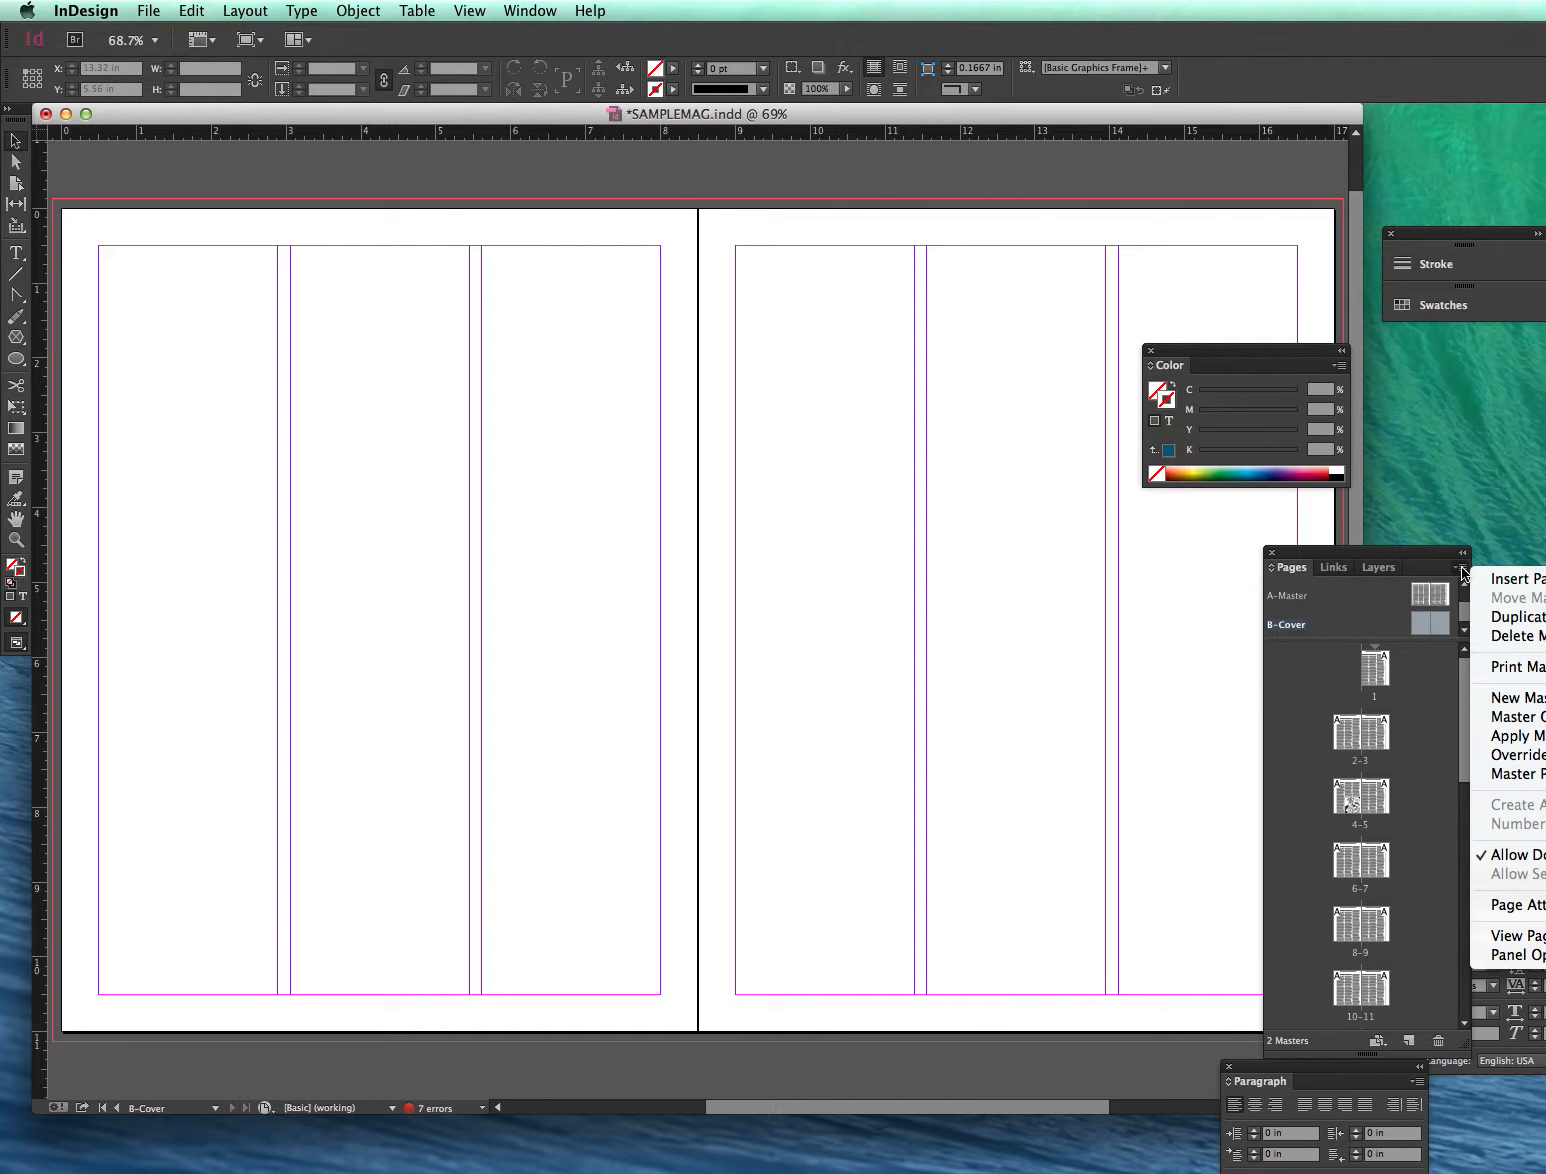
{"action": "left_click", "coordinate": [1510, 738]}
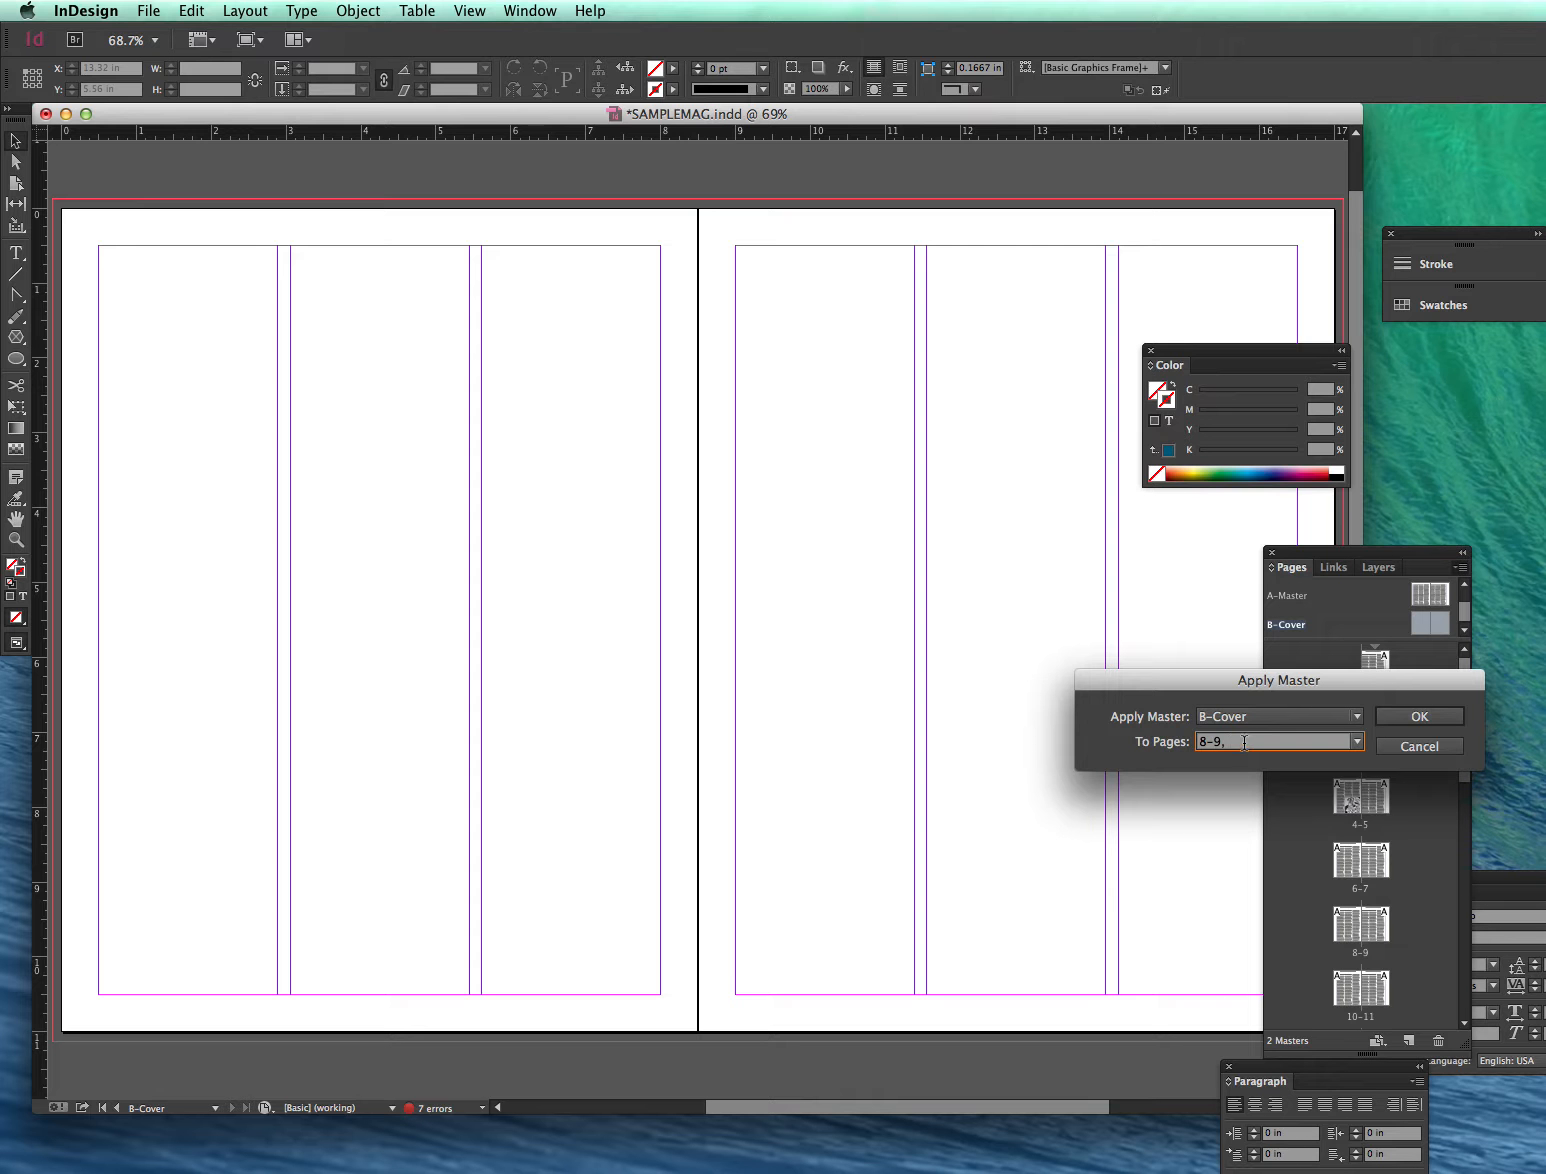
{"action": "left_click_drag", "start_coordinate": [1244, 742], "coordinate": [1200, 741]}
{"action": "type", "text": "8-11"}
{"action": "left_click", "coordinate": [1419, 716]}
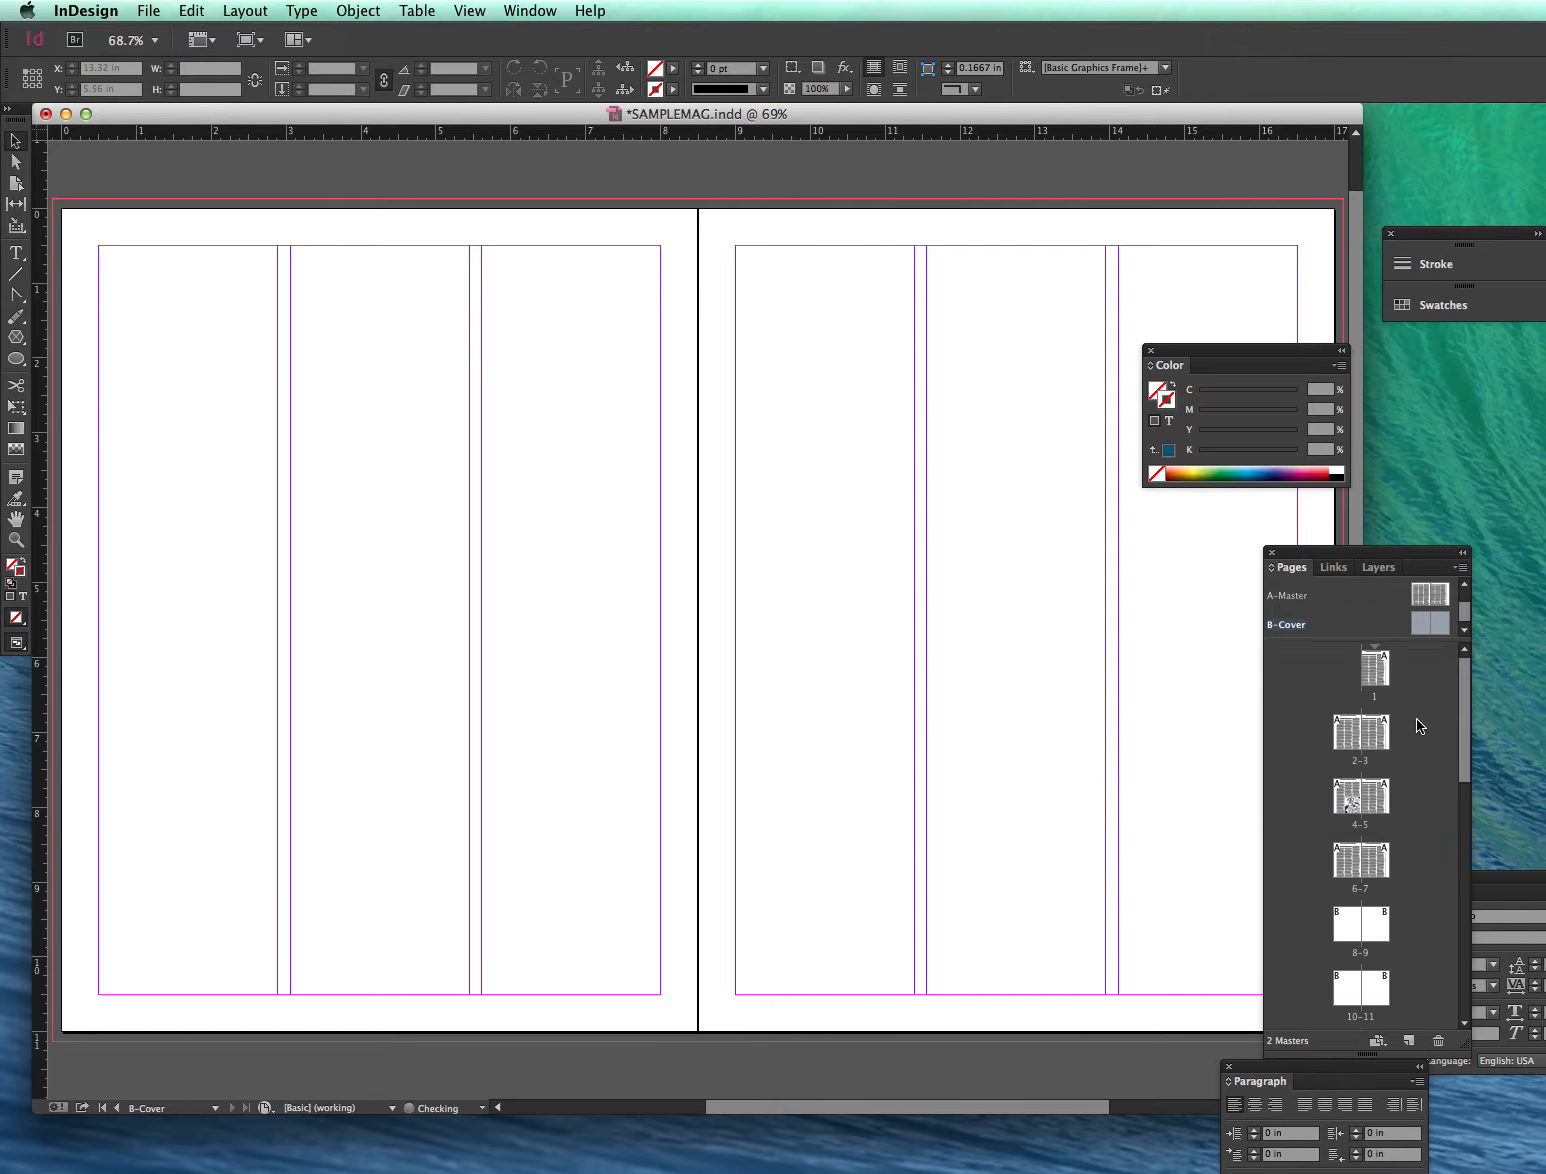
Inspect spreads 8-9, 10-11 and 12-13 to compare which master layout each one uses.
{"action": "scroll", "coordinate": [1464, 805], "scroll_direction": "down", "scroll_amount": 3}
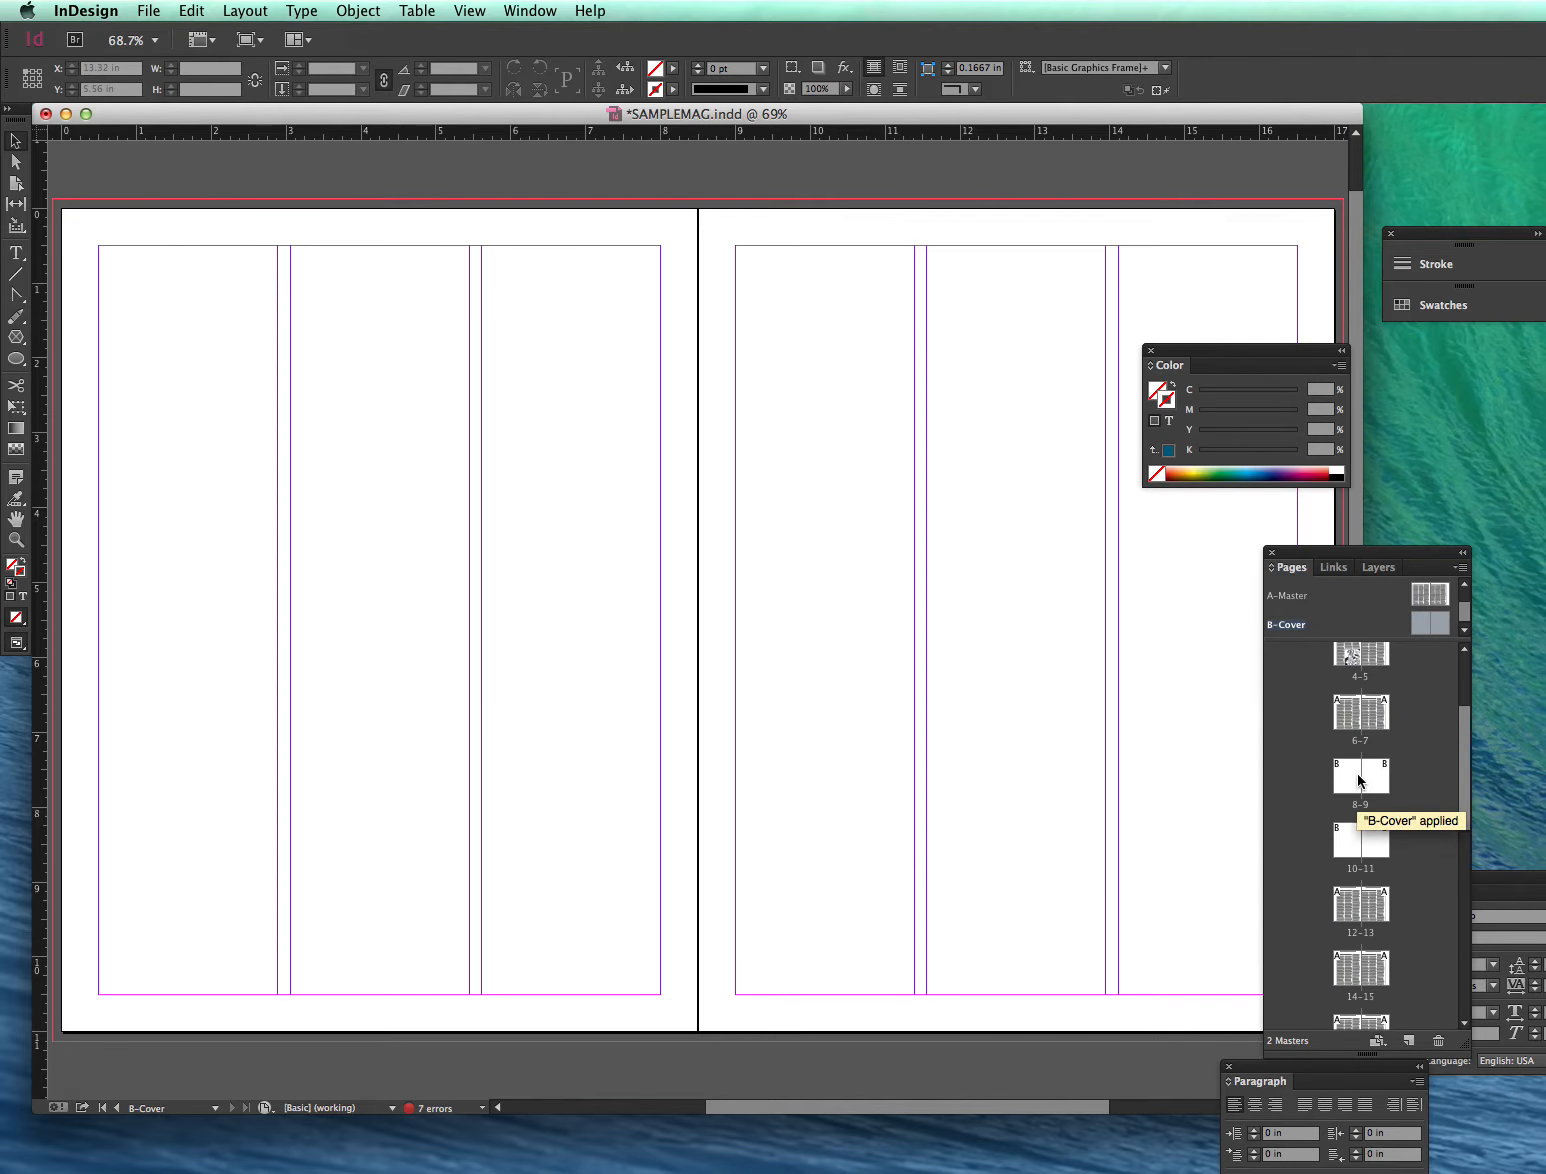
{"action": "double_click", "coordinate": [1375, 722]}
{"action": "double_click", "coordinate": [1365, 785]}
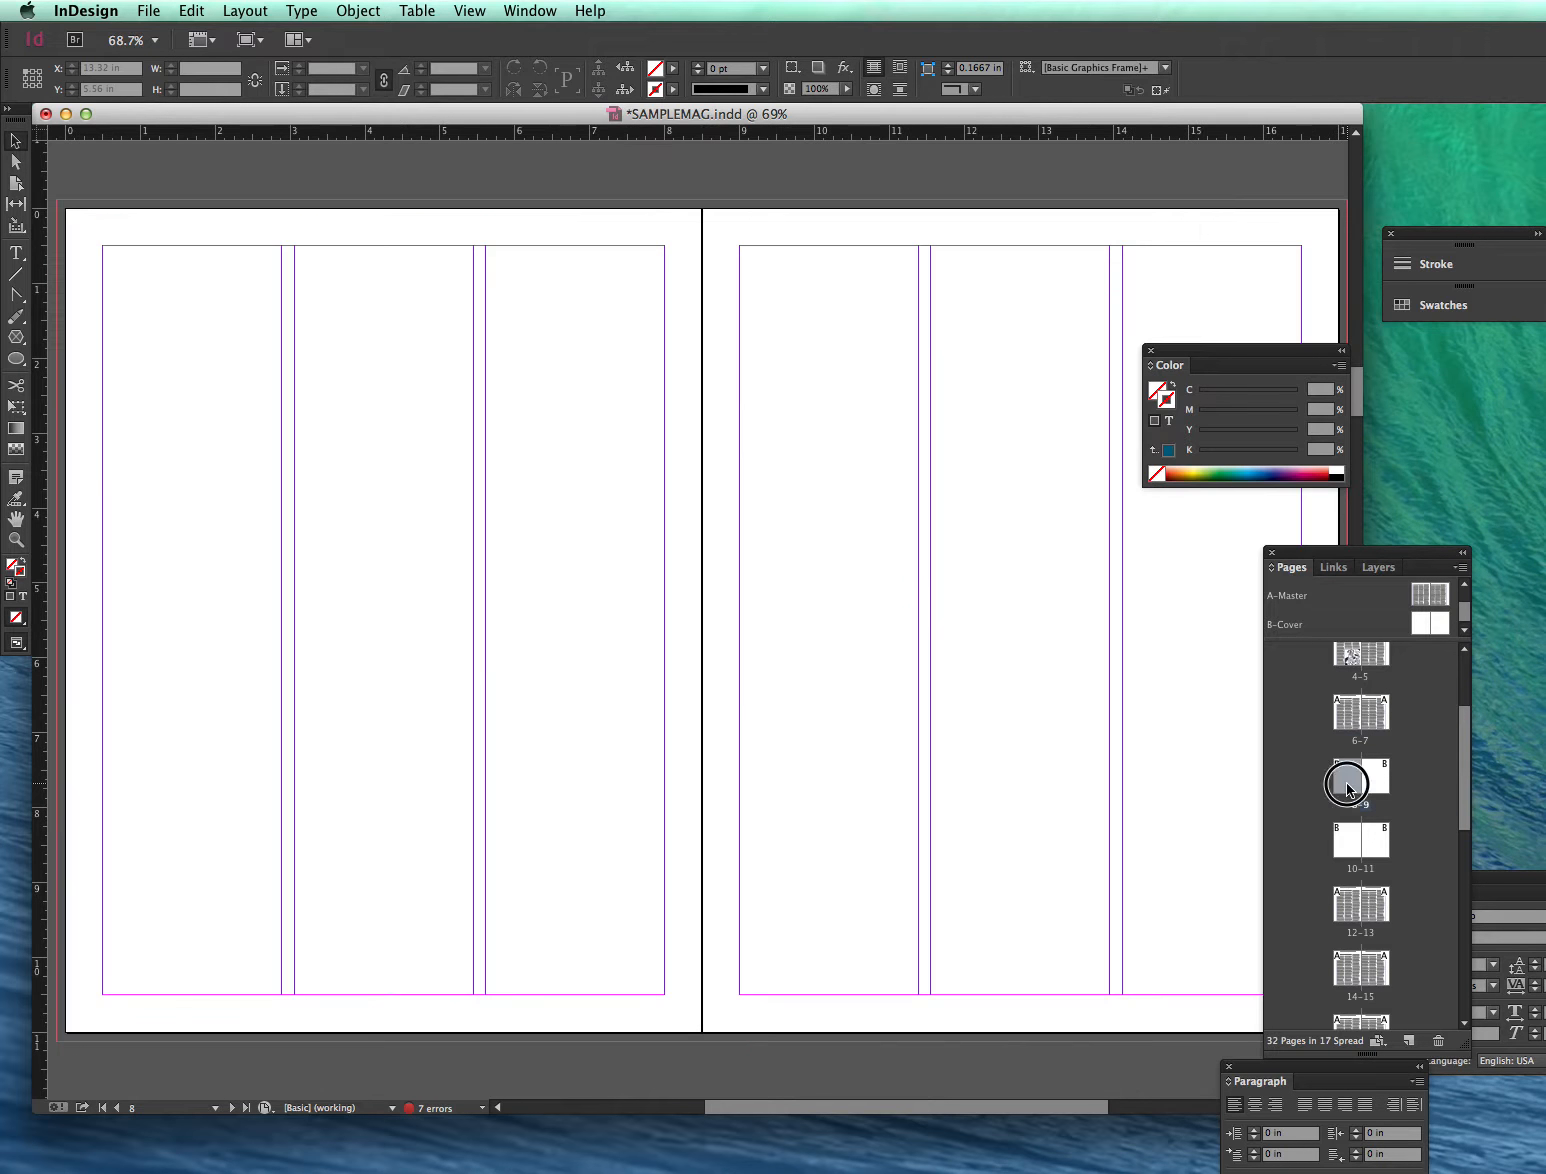
{"action": "double_click", "coordinate": [1350, 845]}
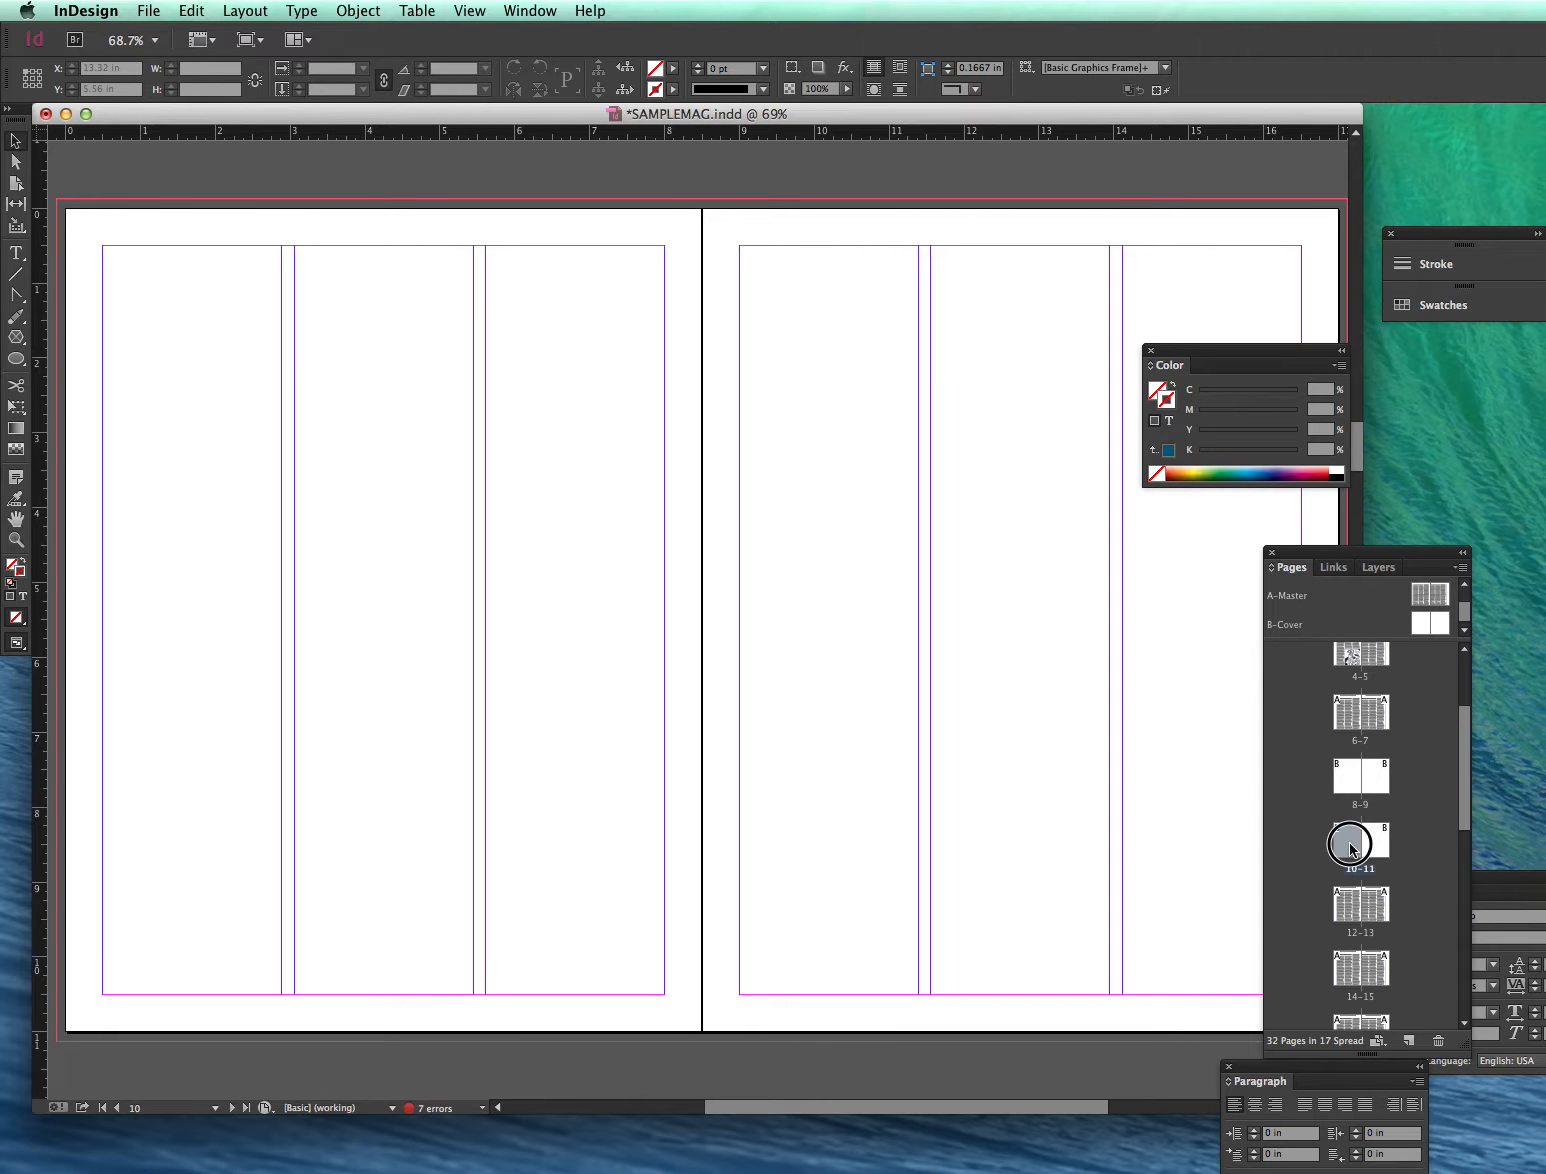
{"action": "double_click", "coordinate": [1350, 903]}
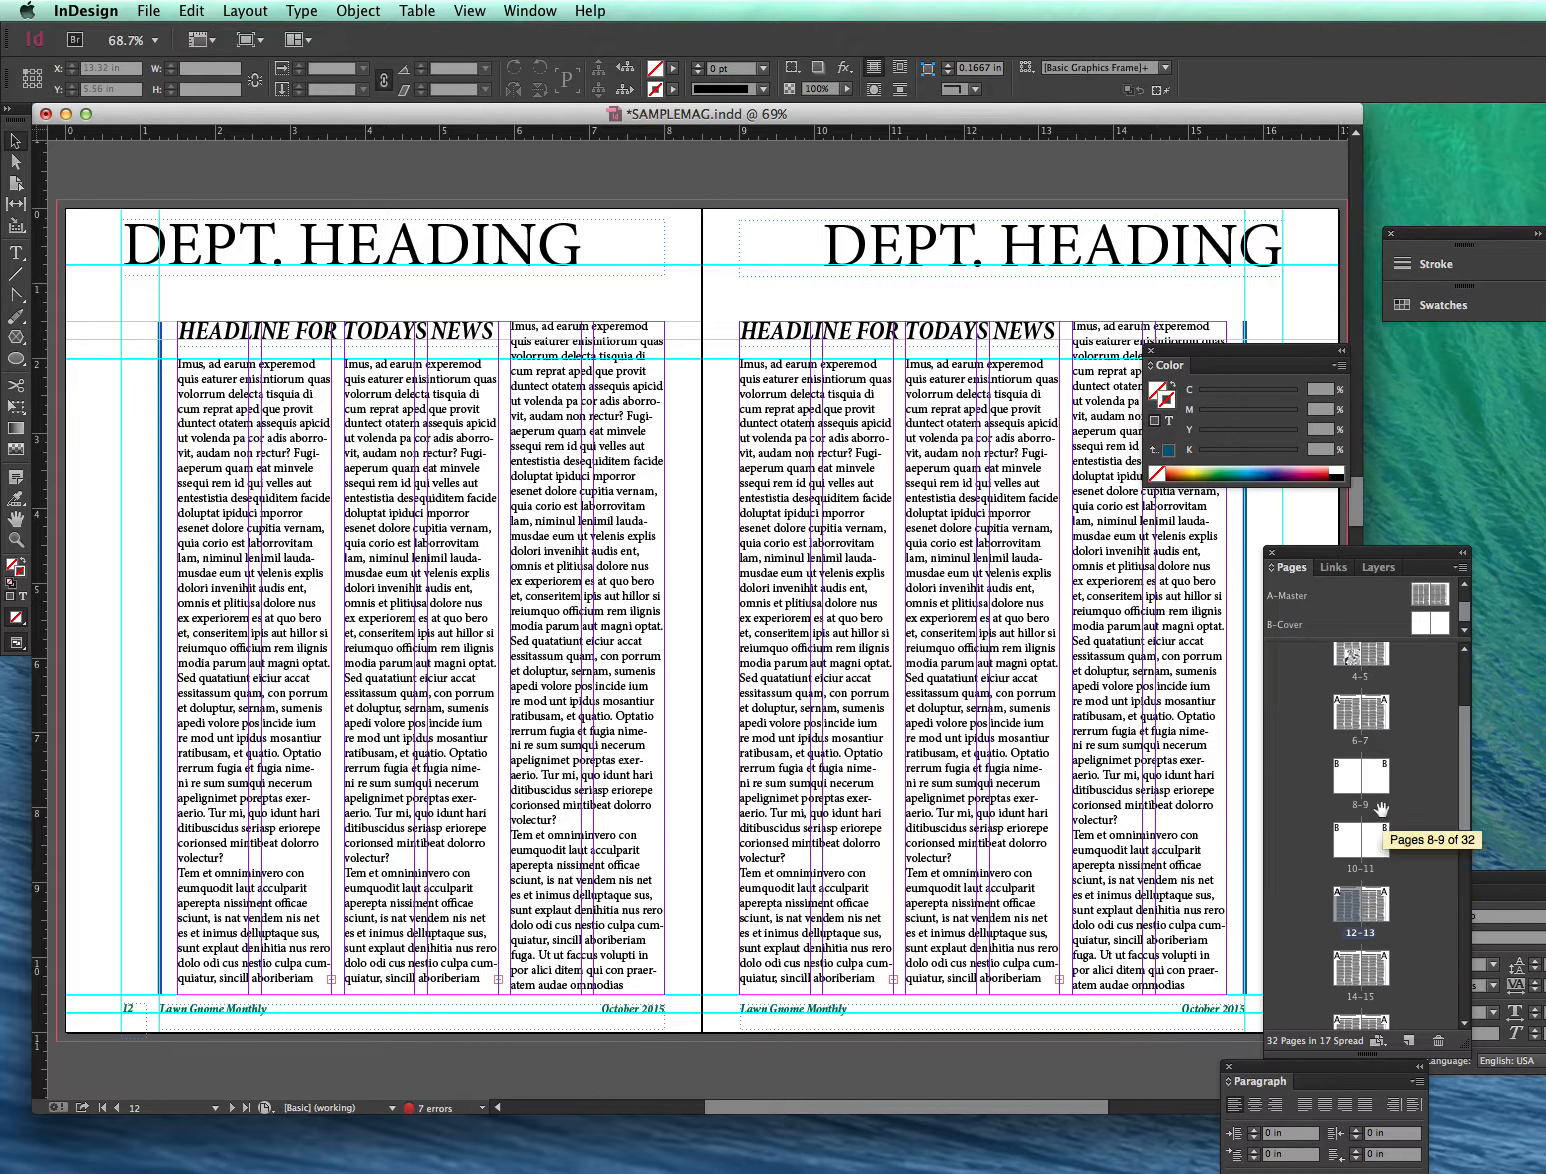
{"action": "double_click", "coordinate": [1365, 782]}
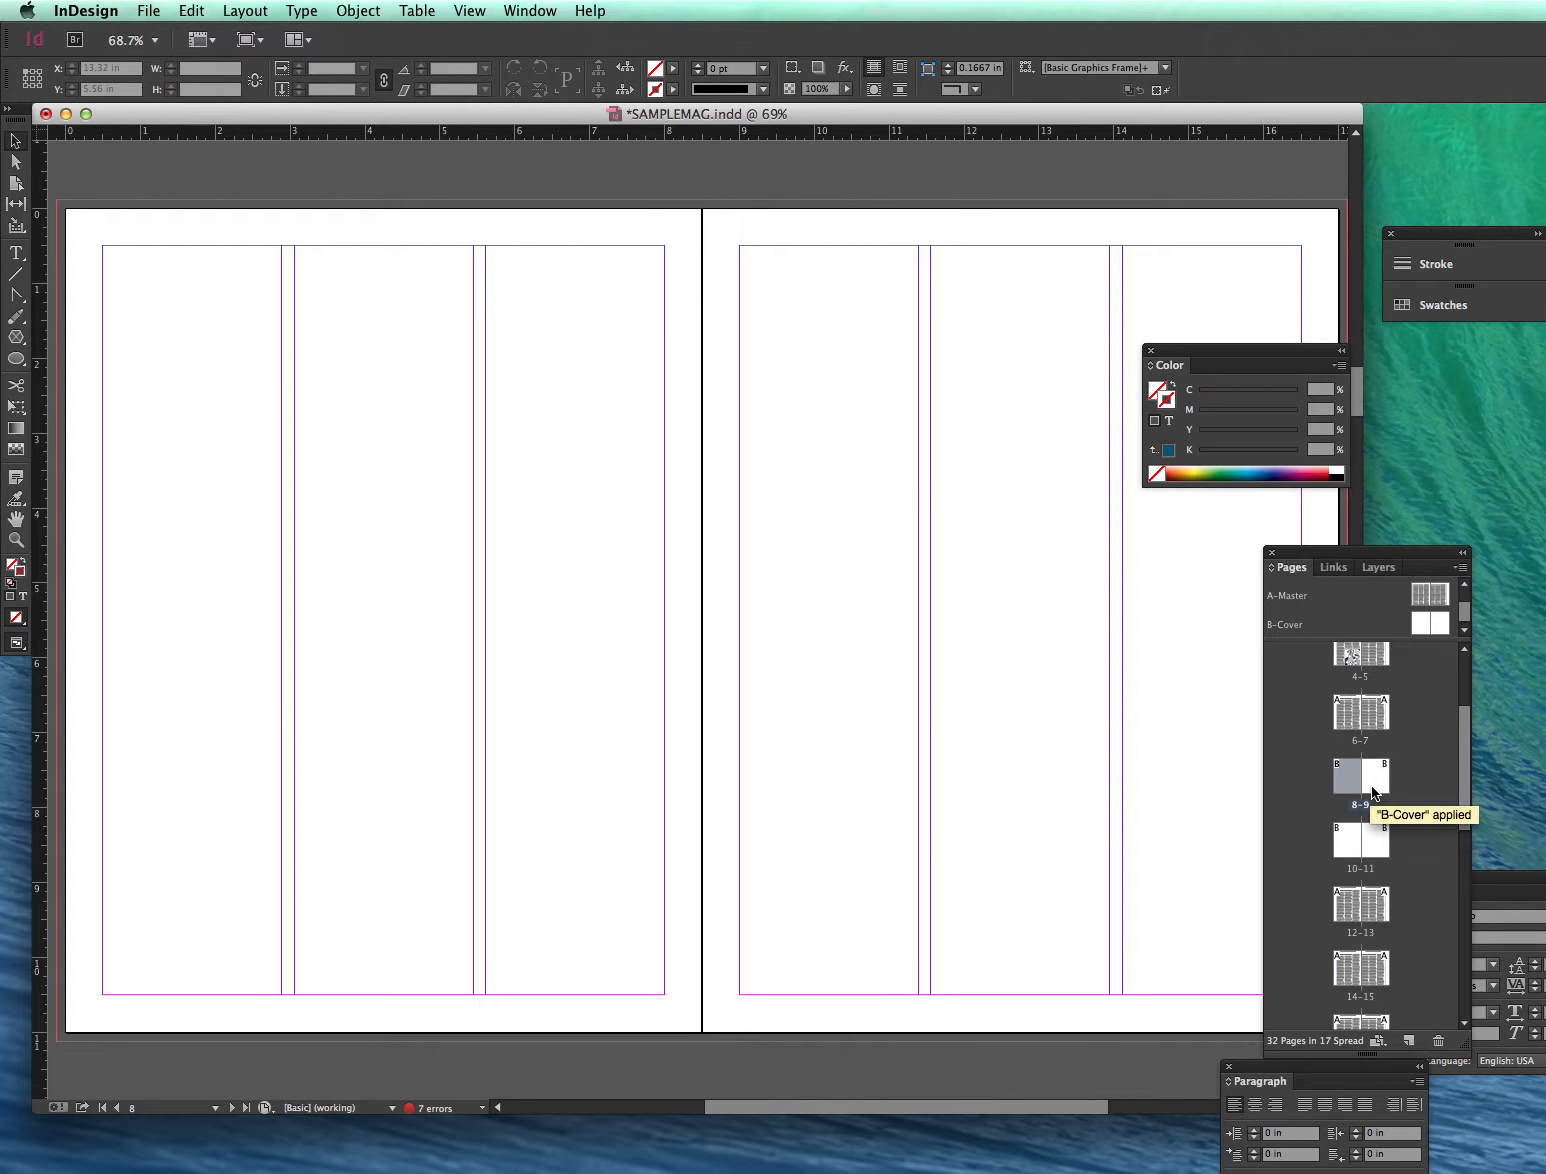
{"action": "left_click", "coordinate": [1380, 833]}
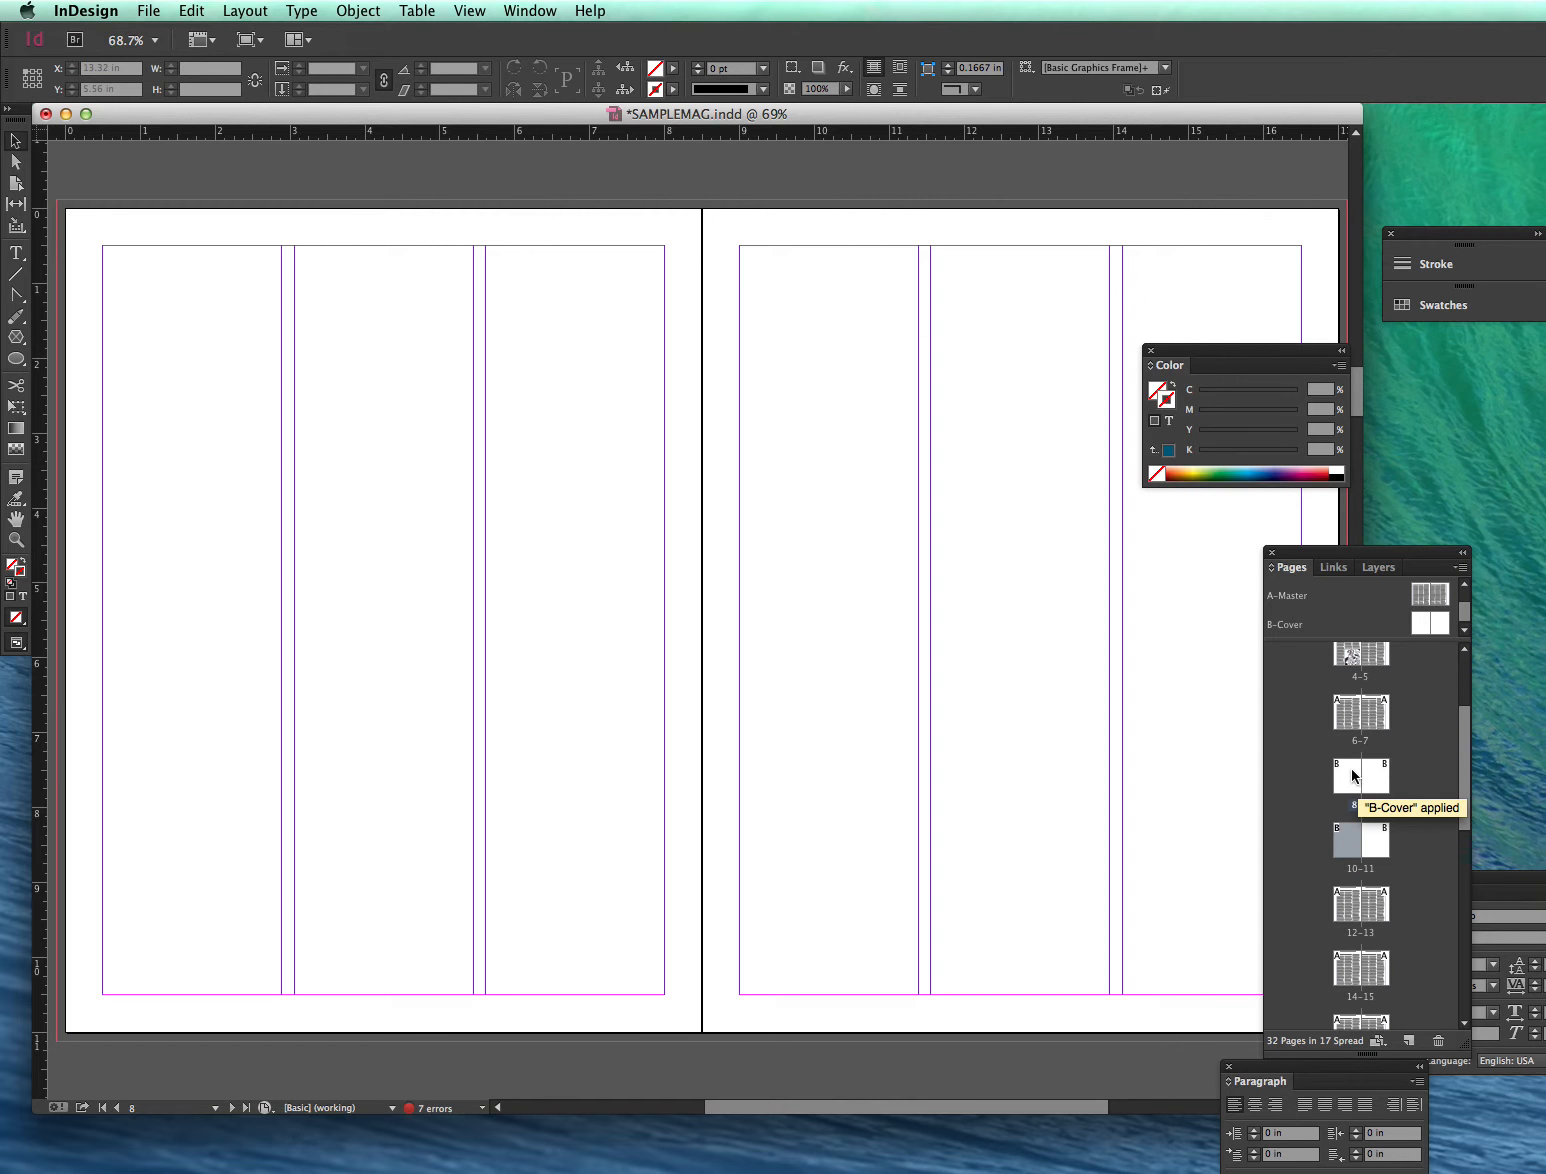
Copy the footer text frames and page-number frames from both pages of the A-Master spread.
{"action": "double_click", "coordinate": [1423, 624]}
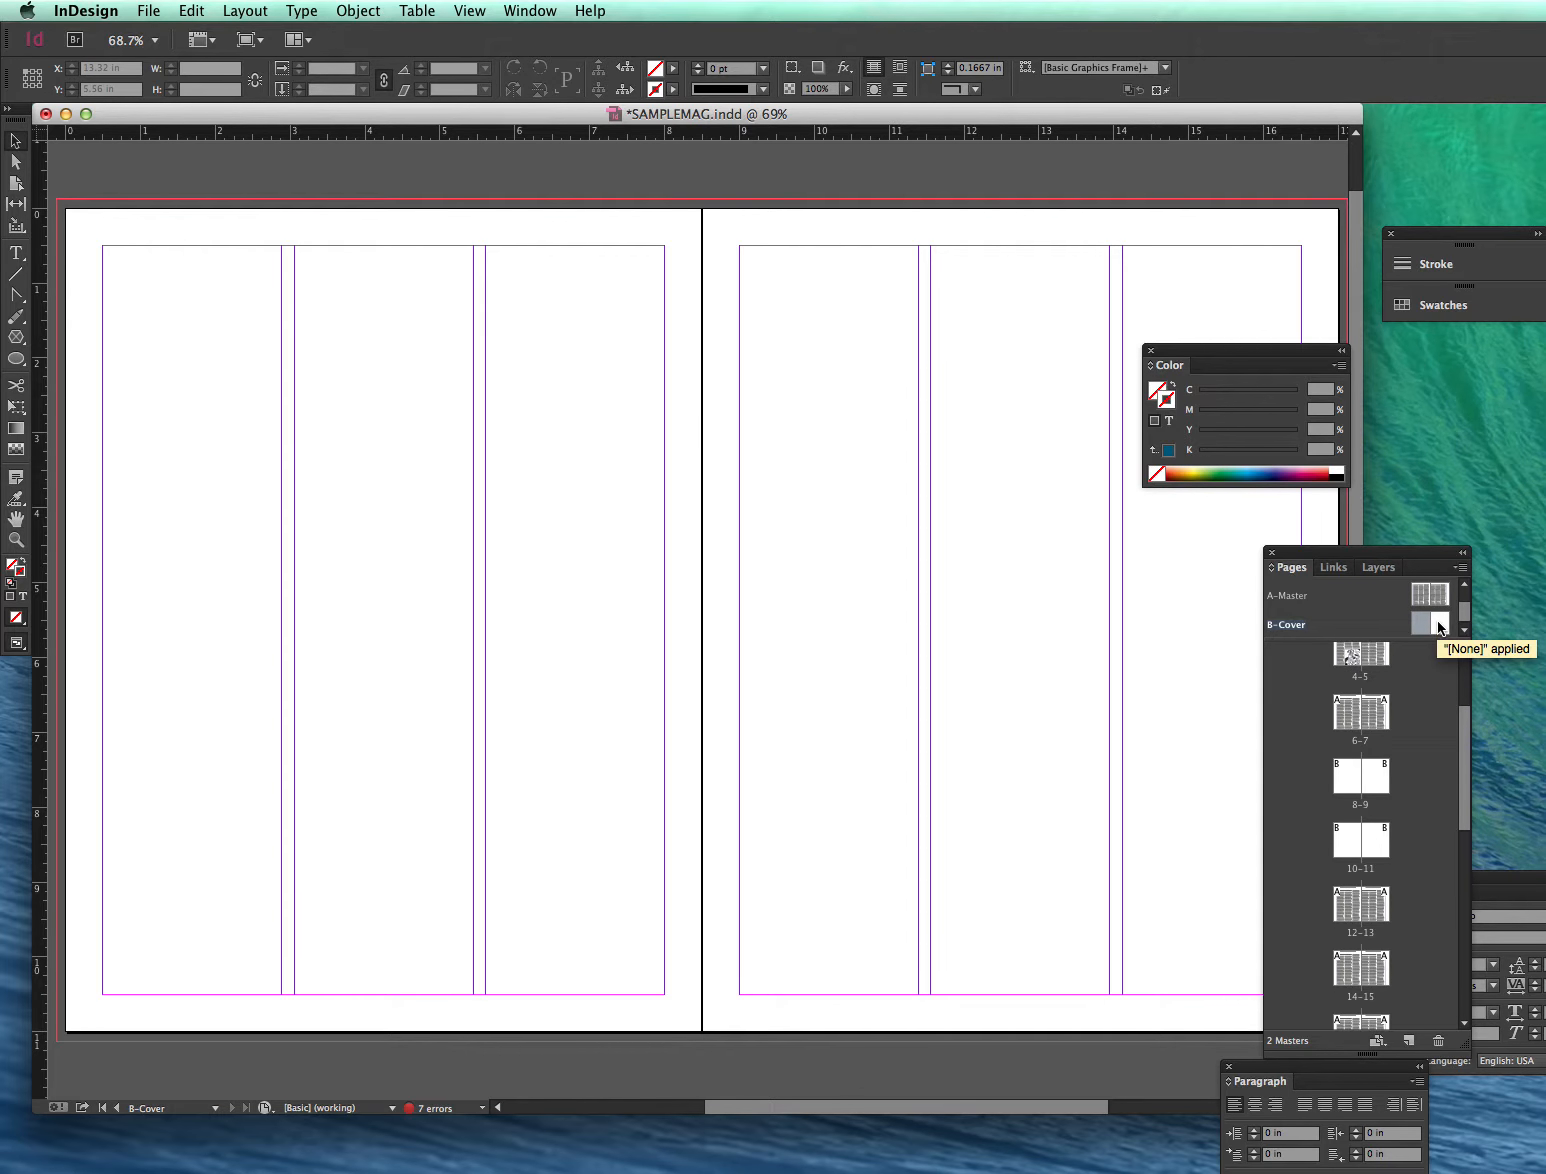
{"action": "left_click", "coordinate": [1440, 627]}
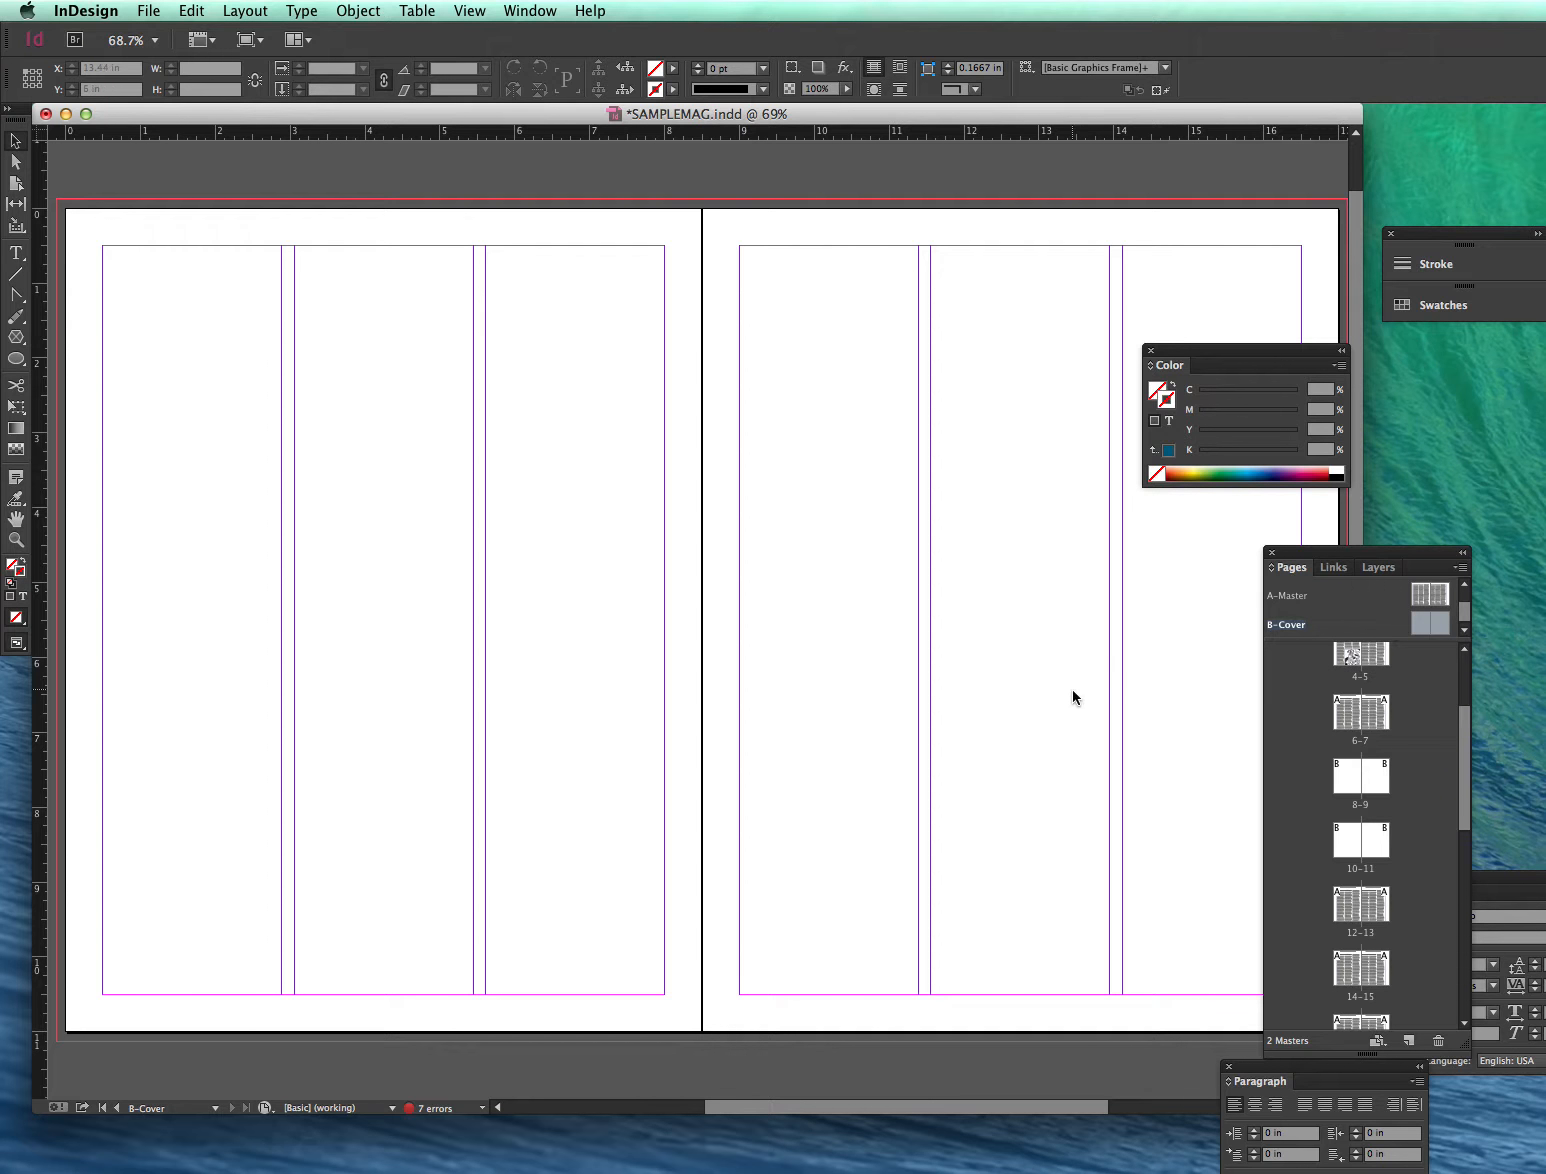
{"action": "double_click", "coordinate": [1424, 596]}
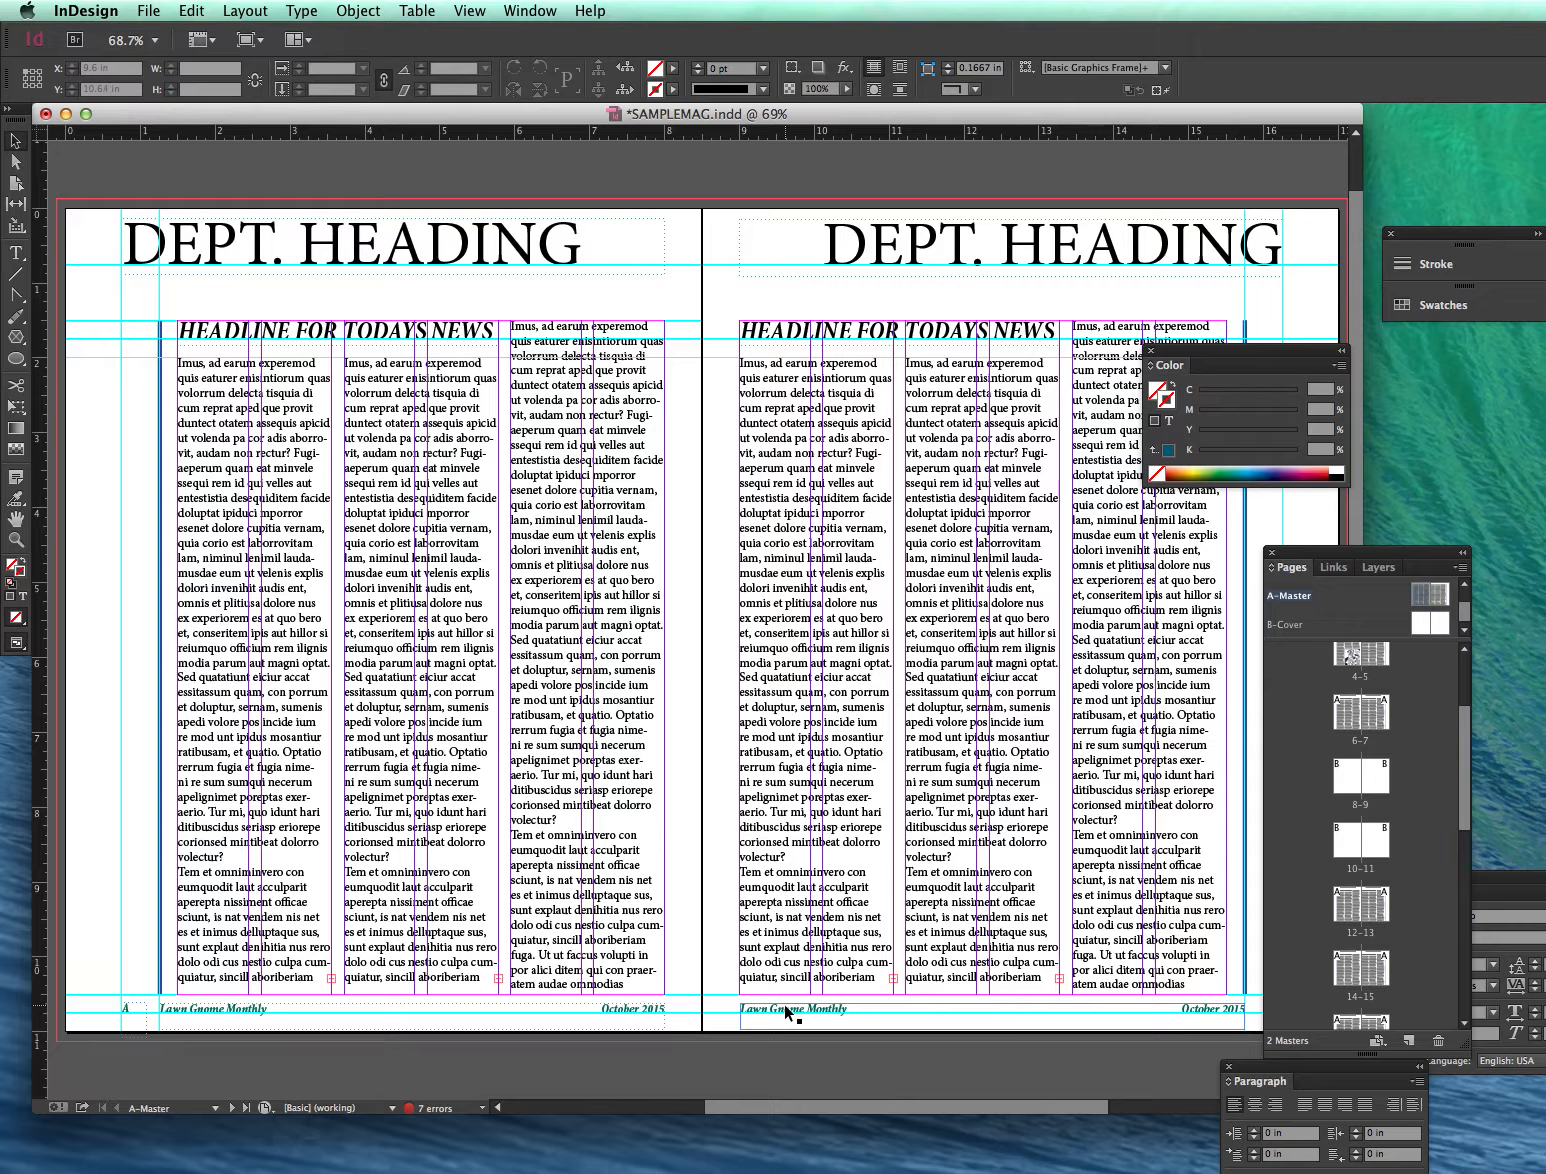
{"action": "left_click", "coordinate": [628, 1013]}
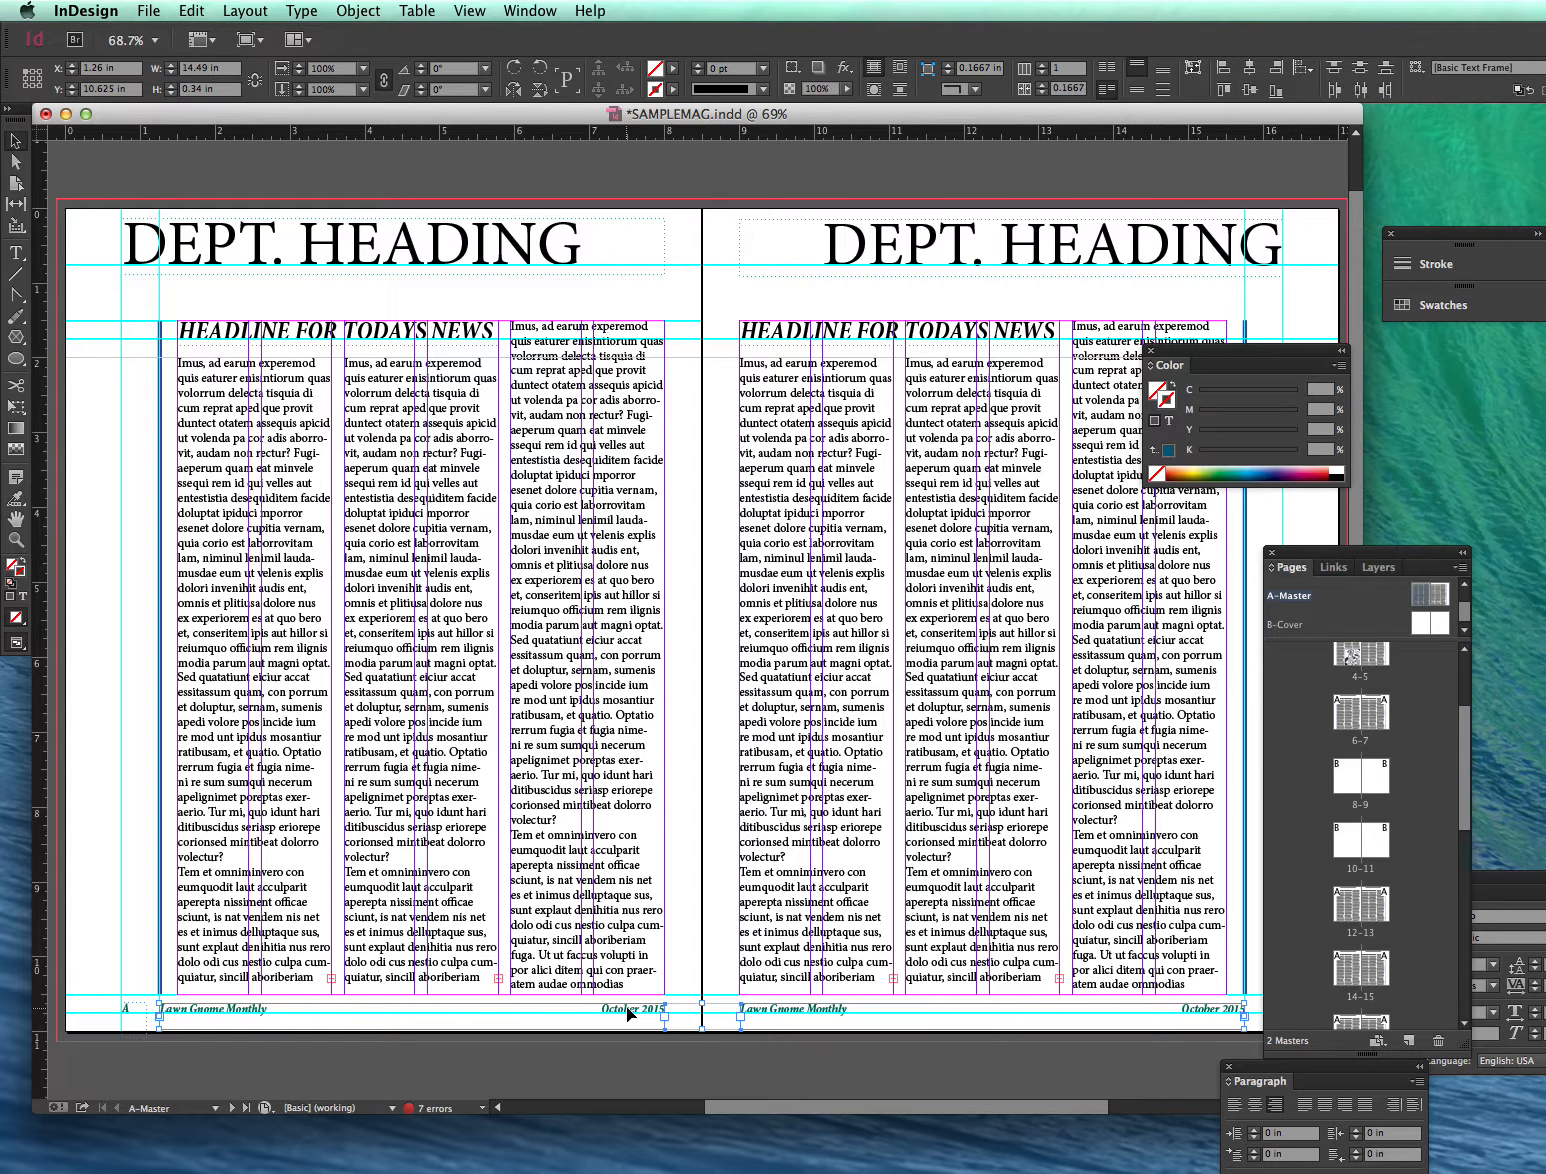
{"action": "left_click", "coordinate": [138, 1013], "text": "shift"}
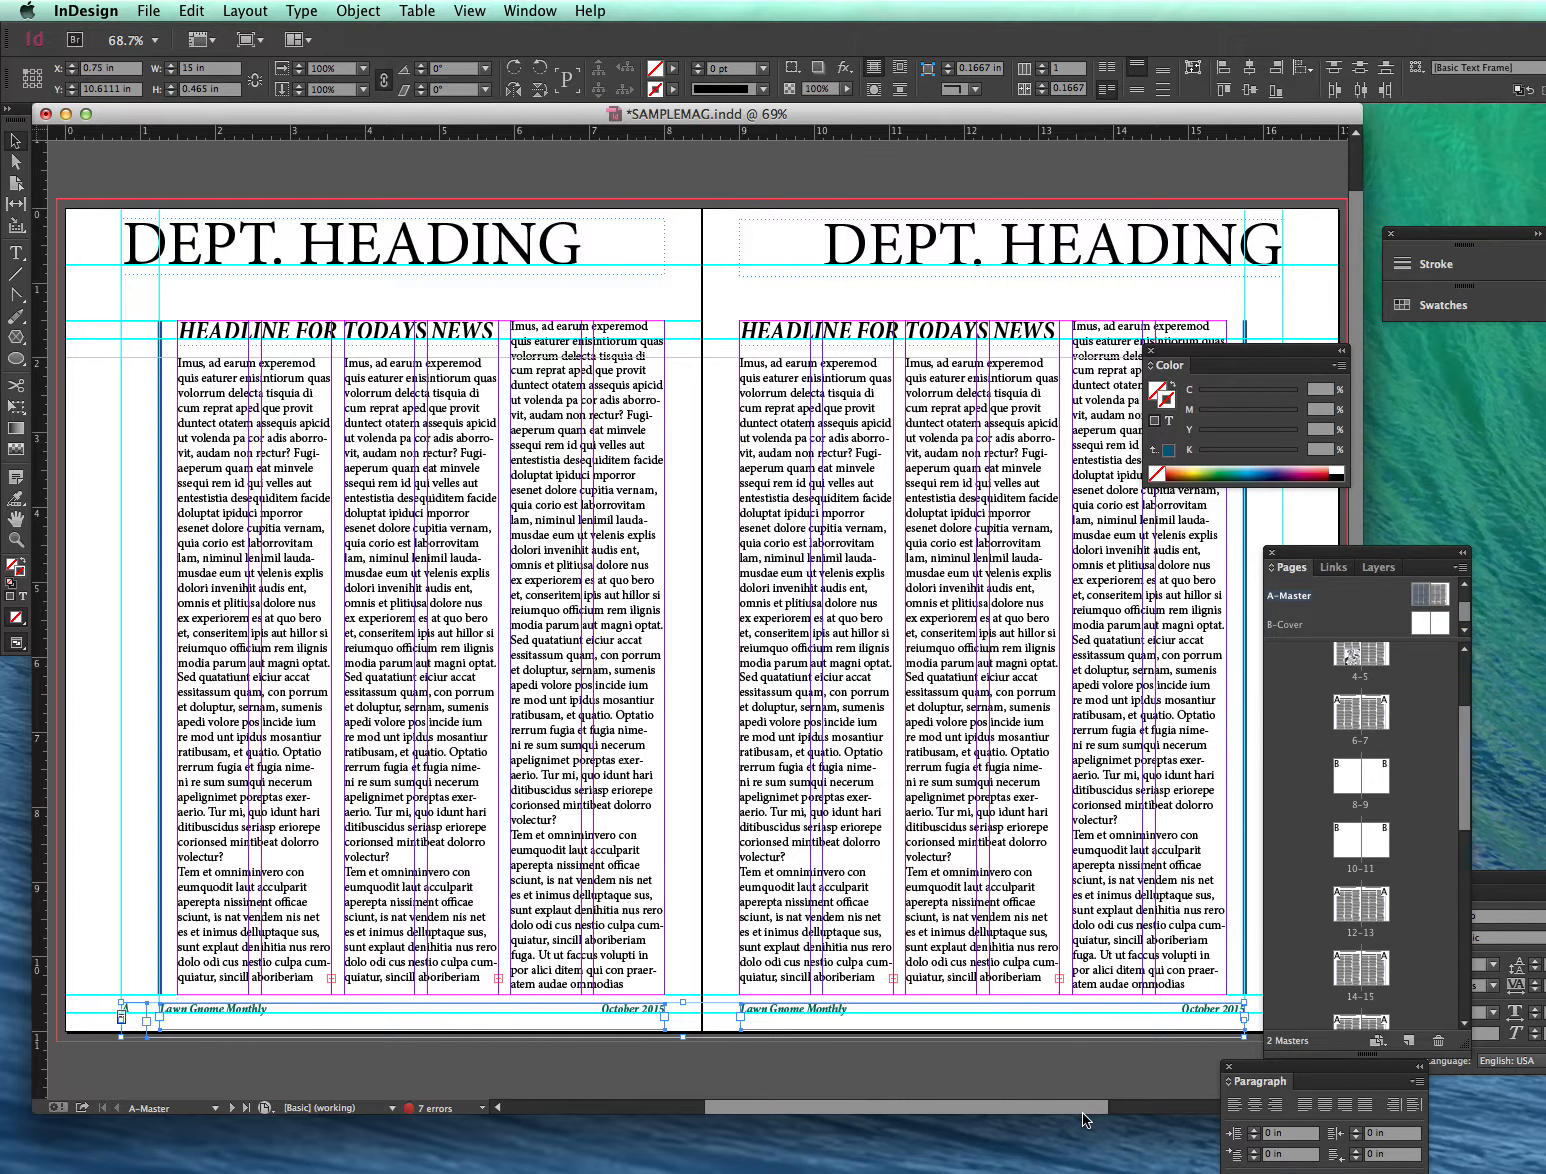
{"action": "left_click_drag", "start_coordinate": [1082, 1110], "coordinate": [1129, 1110]}
{"action": "left_click", "coordinate": [1137, 1017]}
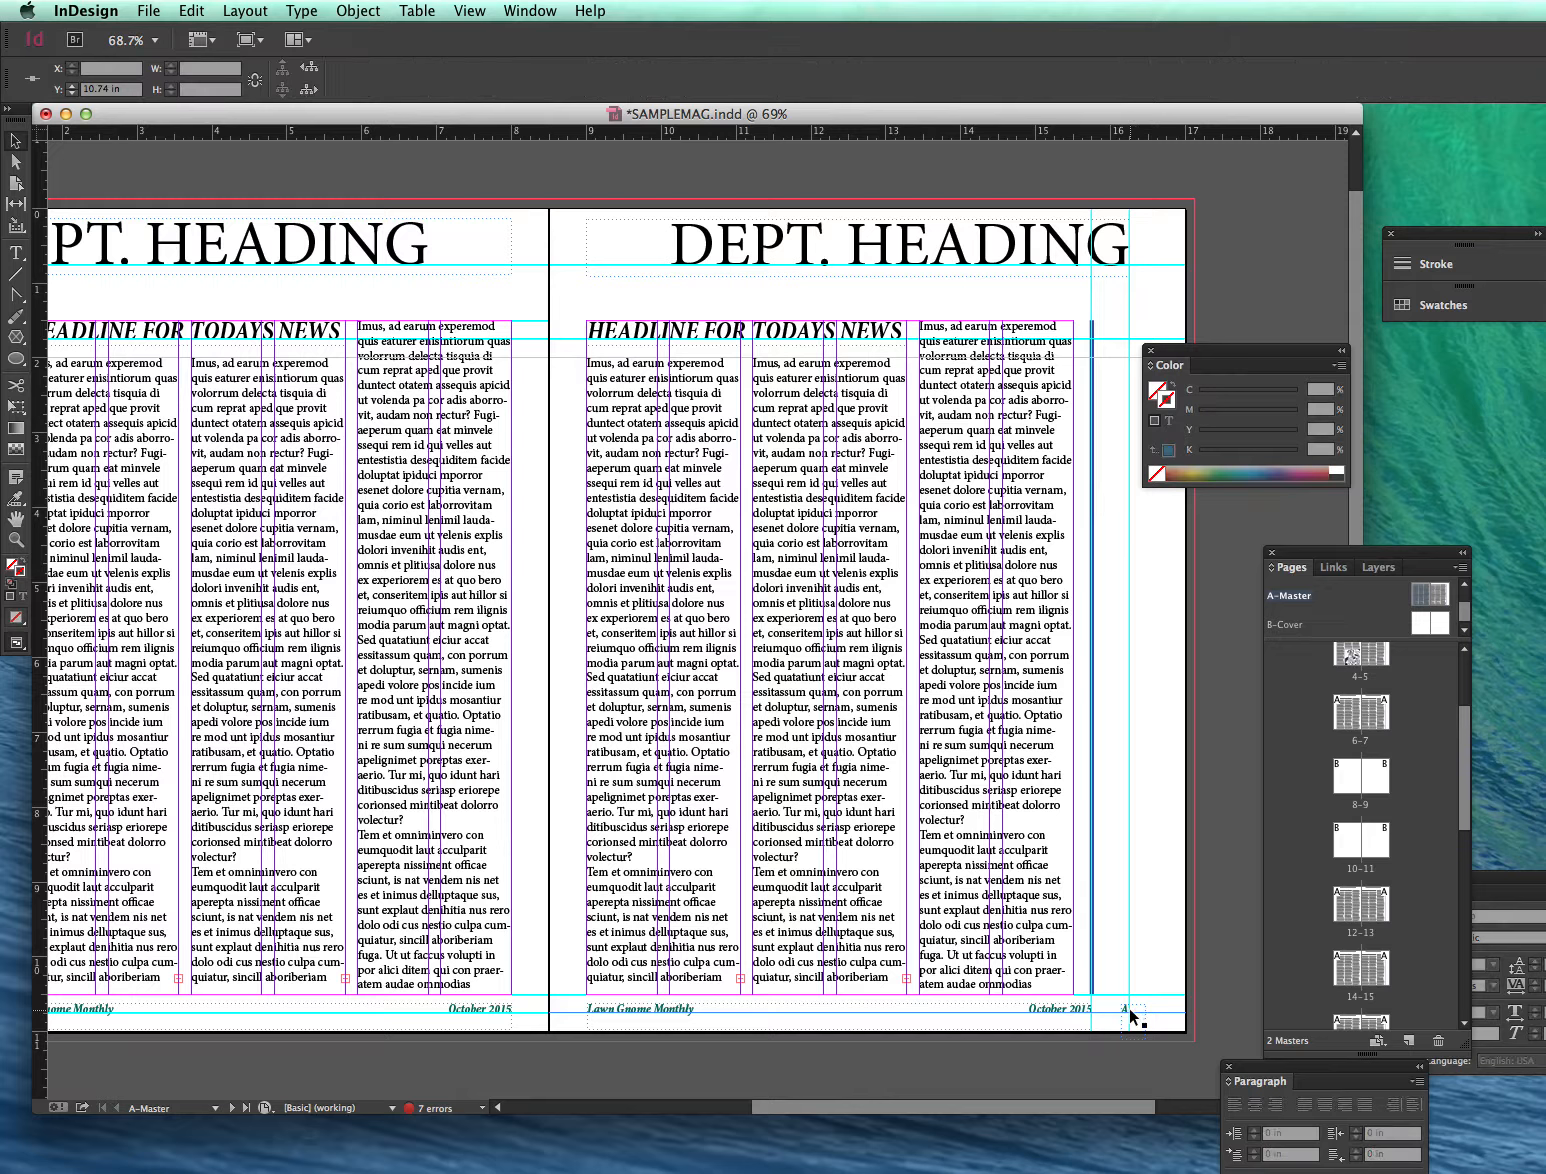
{"action": "left_click", "coordinate": [1126, 1013], "text": "shift"}
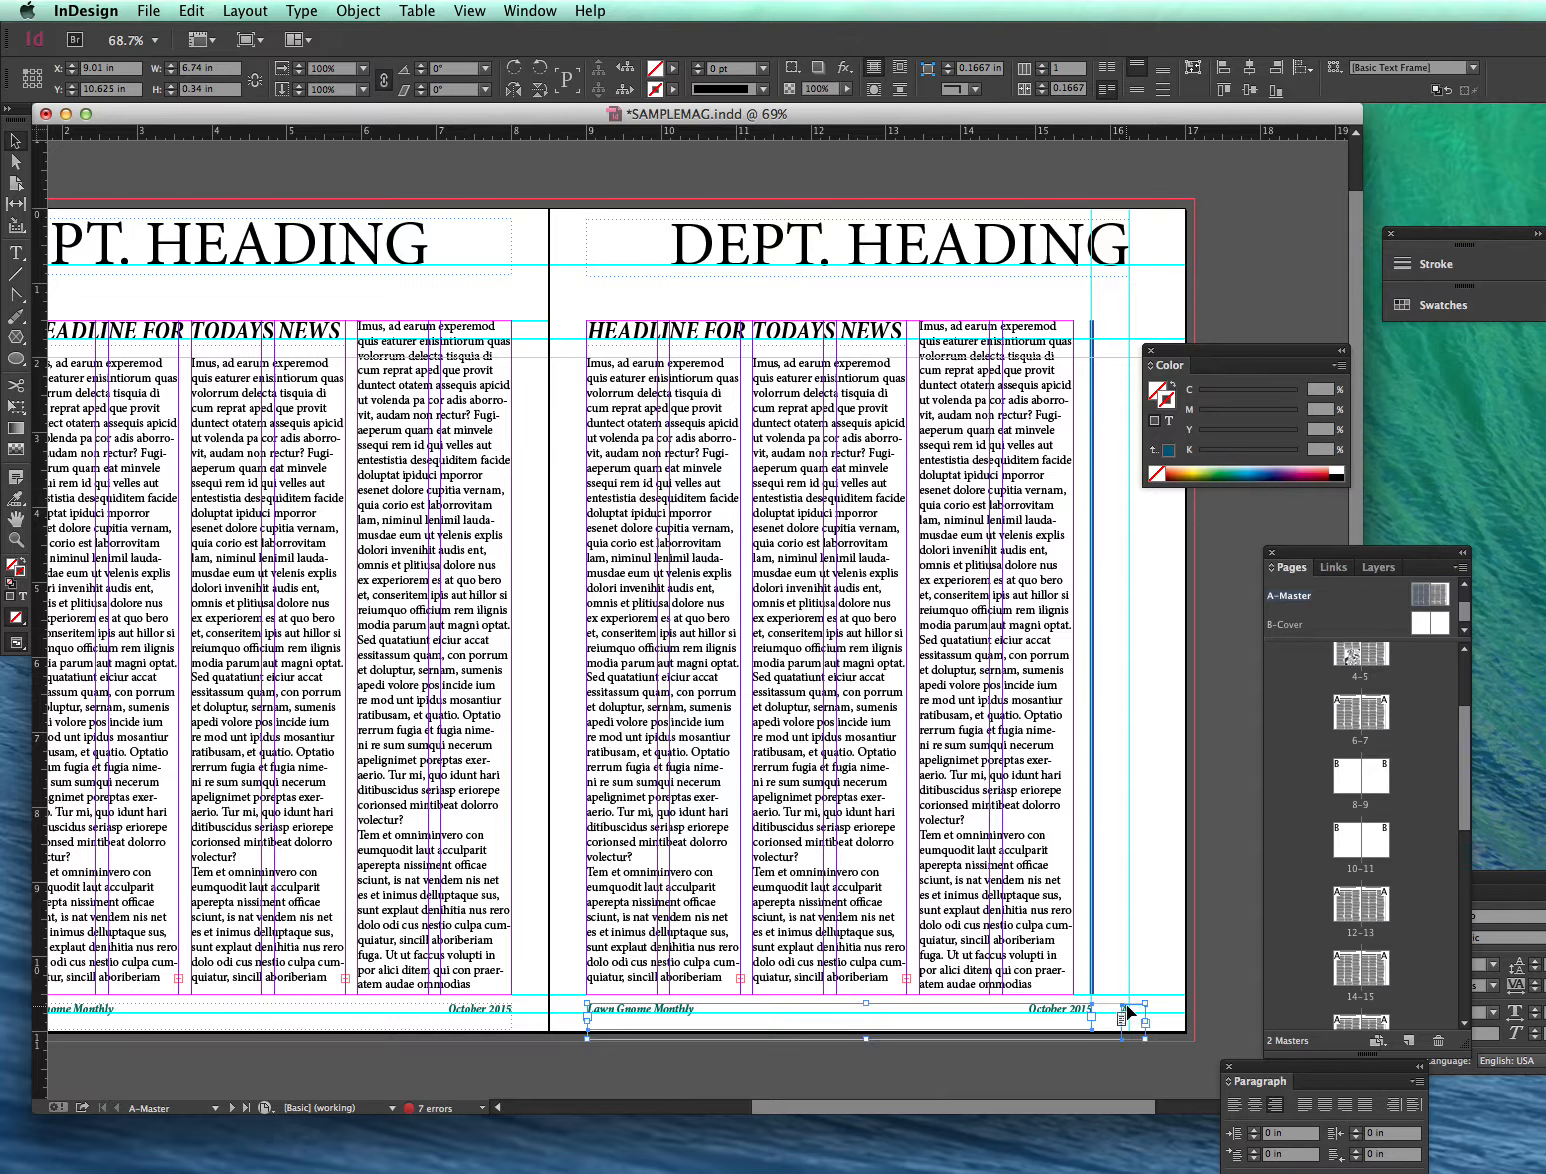
{"action": "left_click", "coordinate": [507, 1014], "text": "shift"}
{"action": "left_click_drag", "start_coordinate": [822, 1107], "coordinate": [722, 1107]}
{"action": "left_click_drag", "start_coordinate": [333, 1002], "coordinate": [295, 1001]}
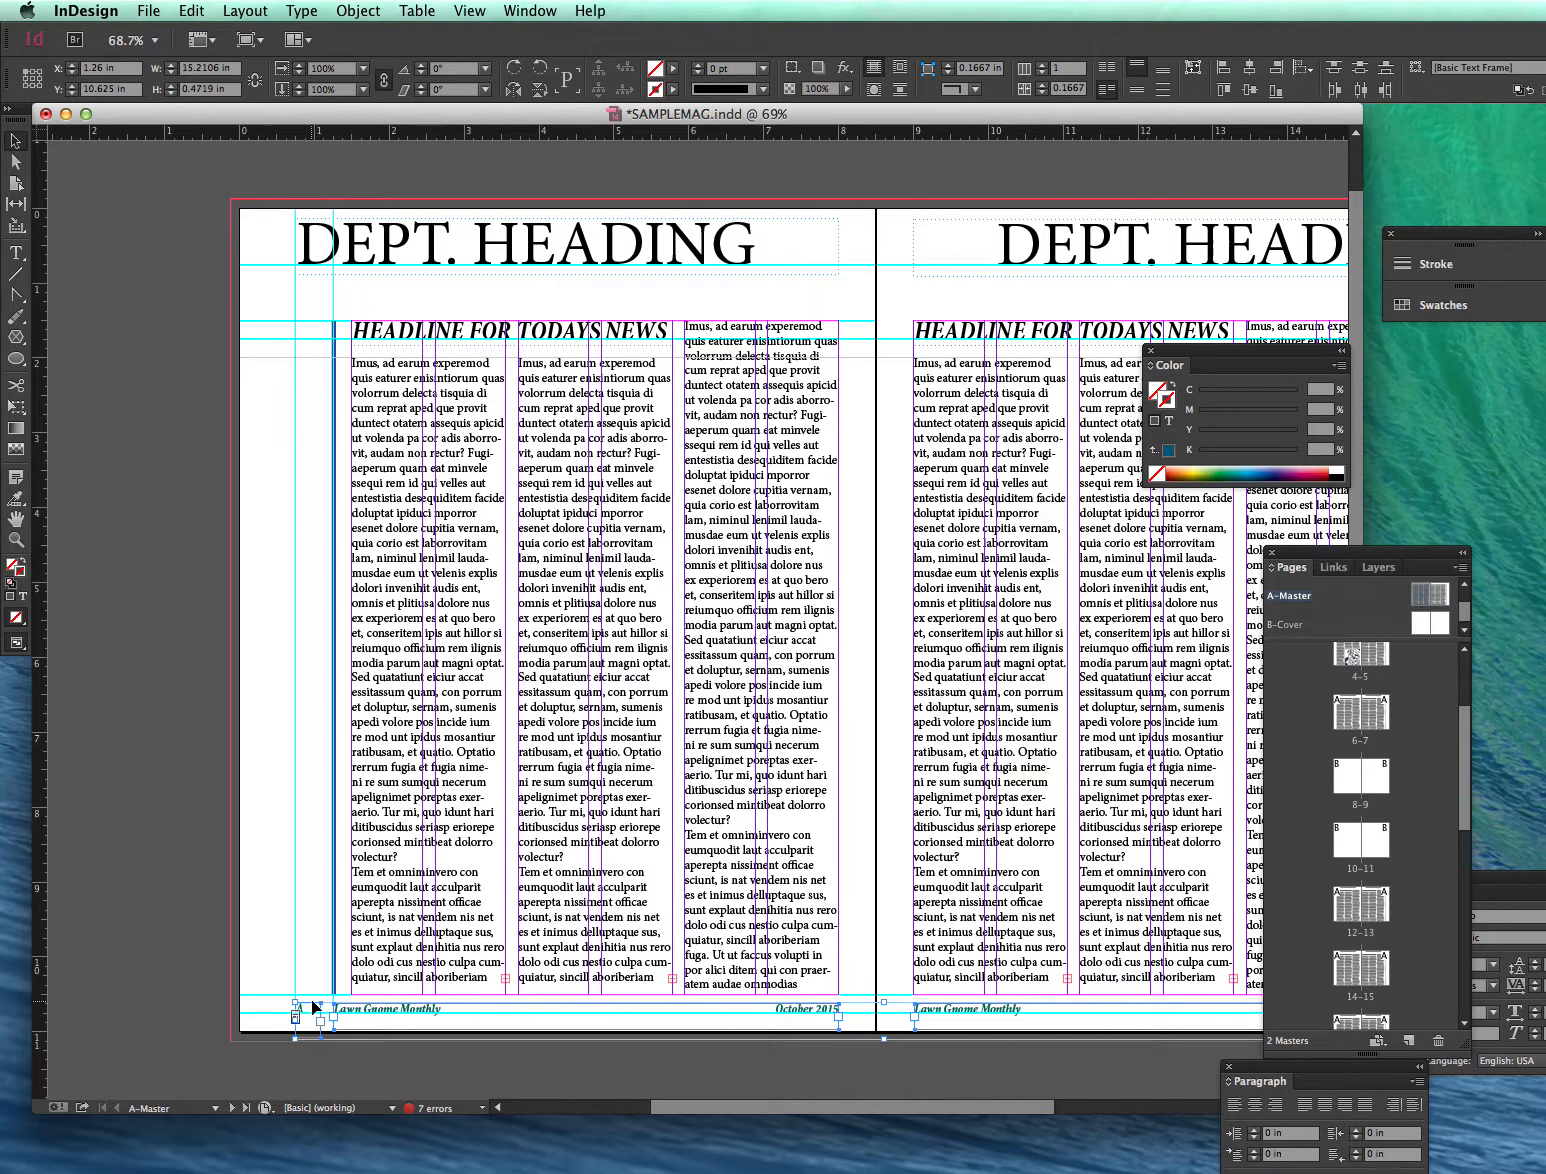
Paste the copied footer and page-number frames in place on the B-Cover master spread.
{"action": "double_click", "coordinate": [1421, 624]}
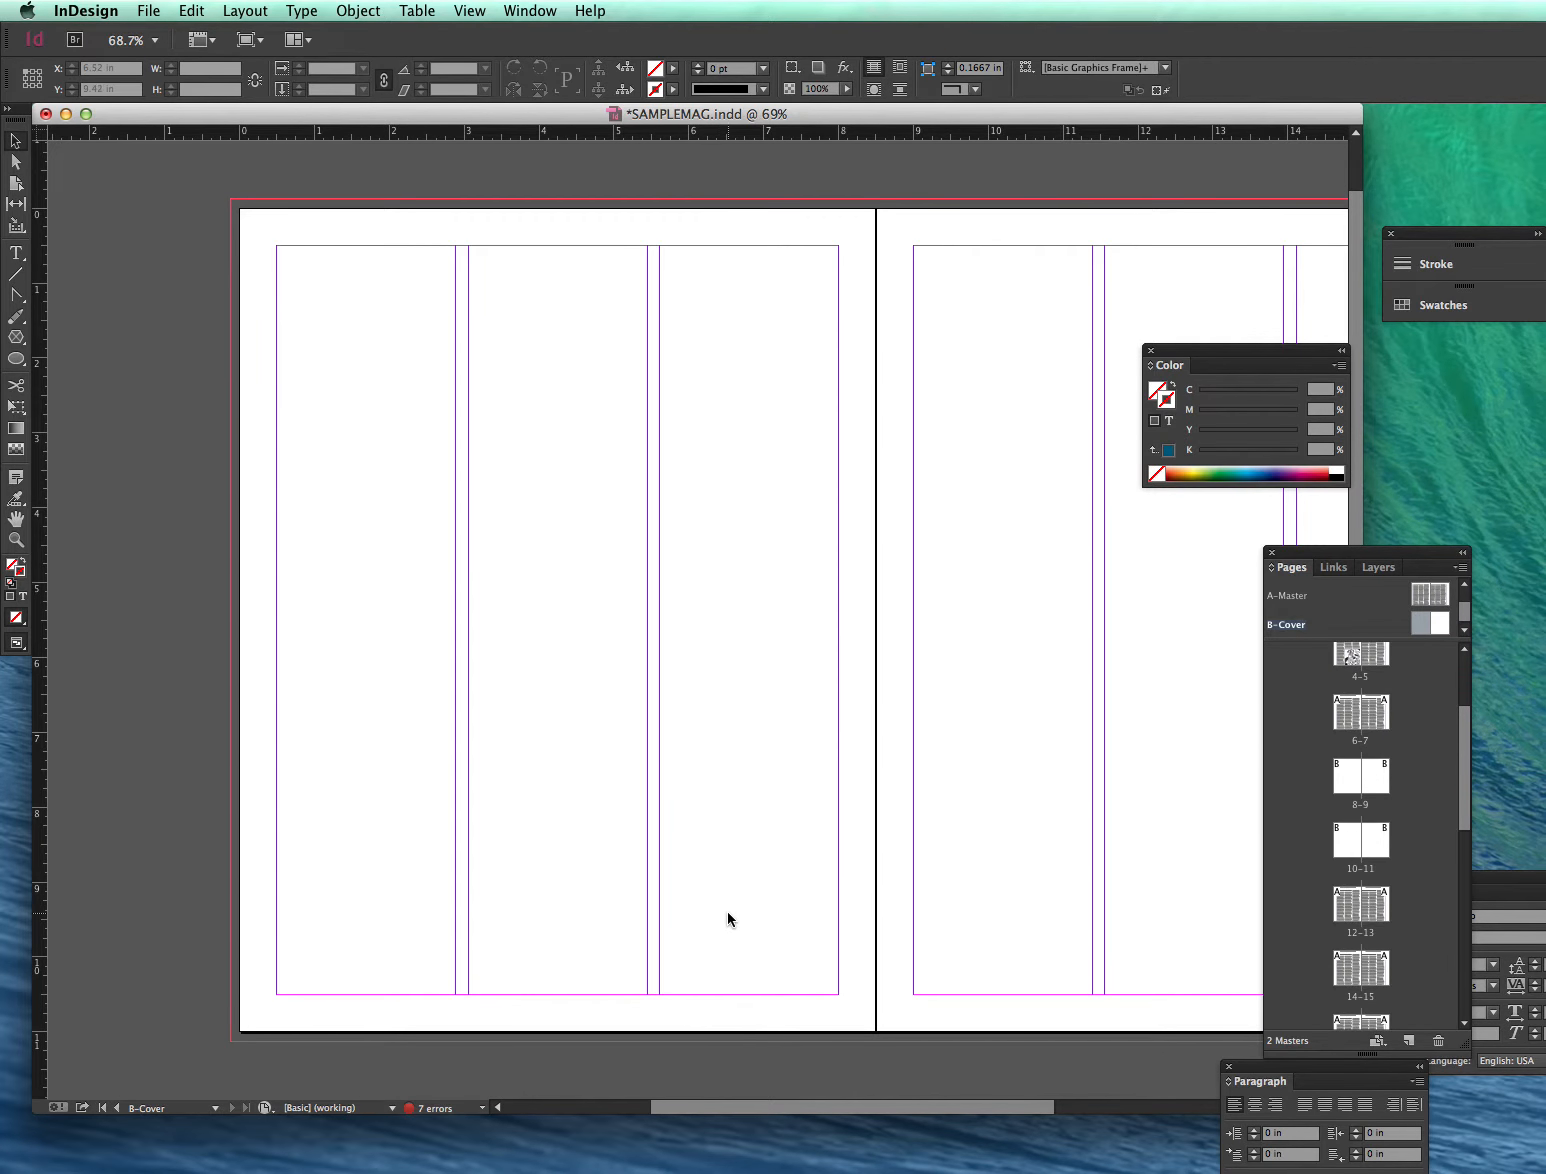
{"action": "left_click", "coordinate": [191, 11]}
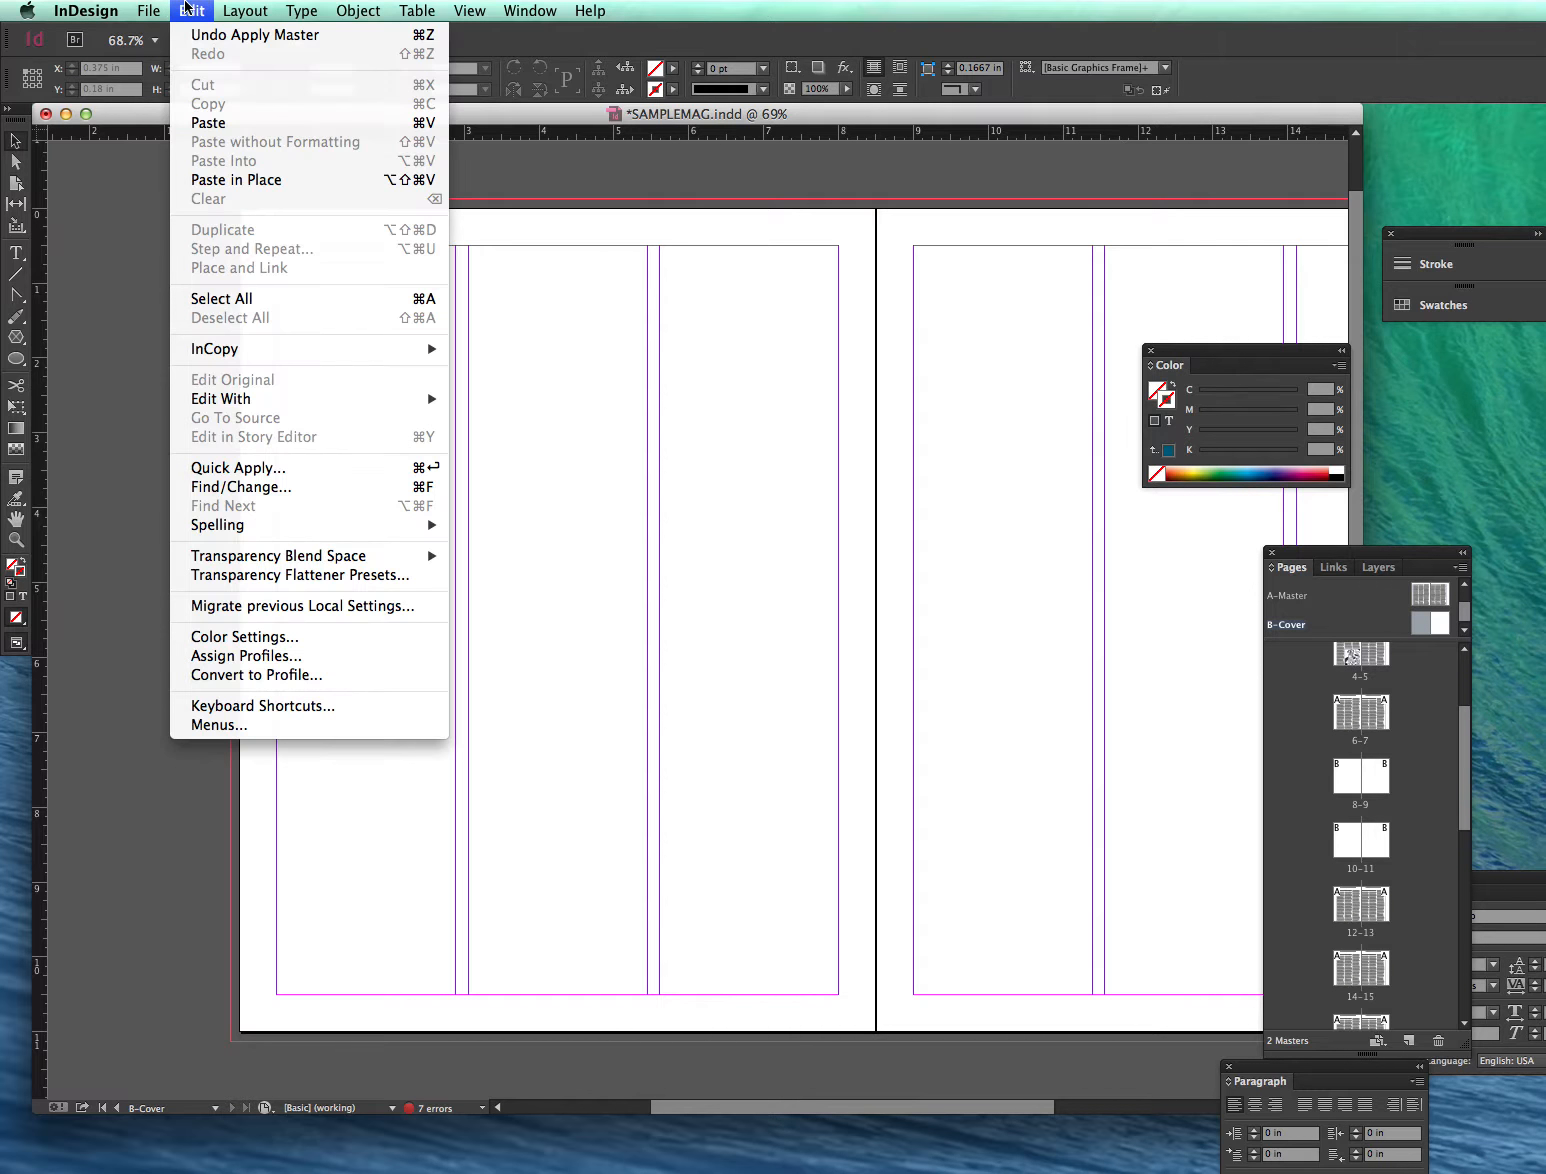
{"action": "left_click", "coordinate": [223, 180]}
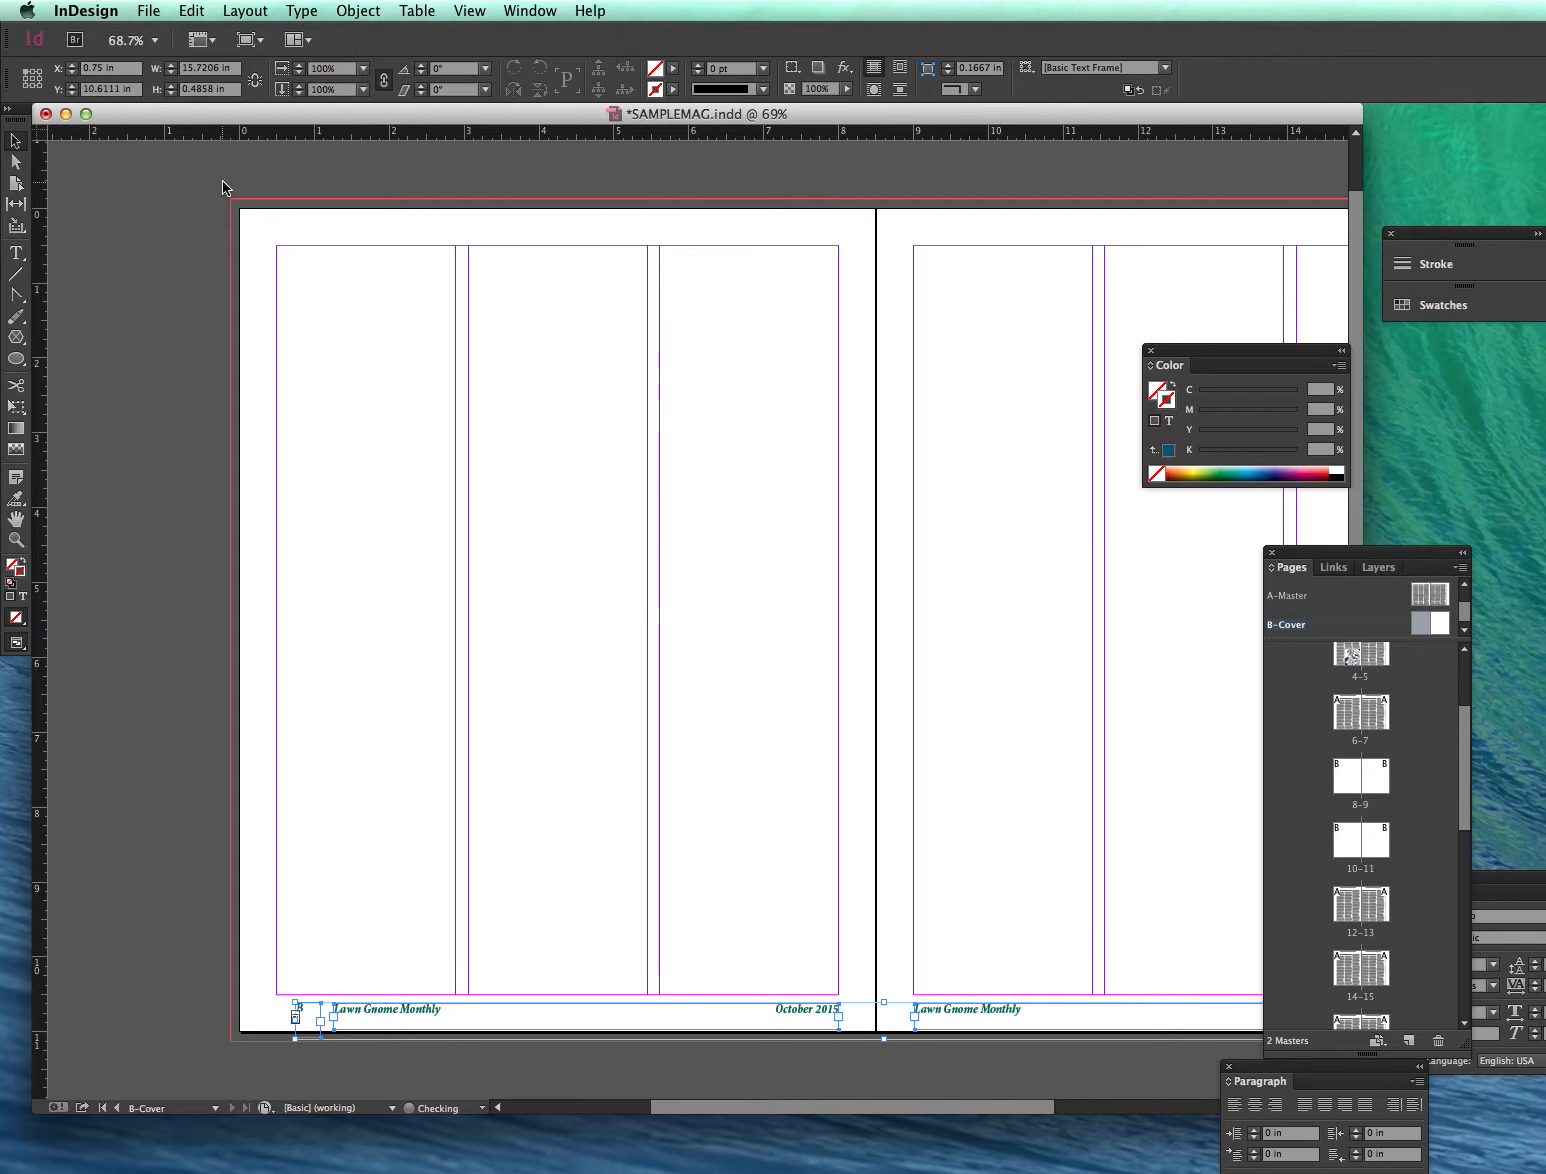
{"action": "left_click", "coordinate": [264, 579]}
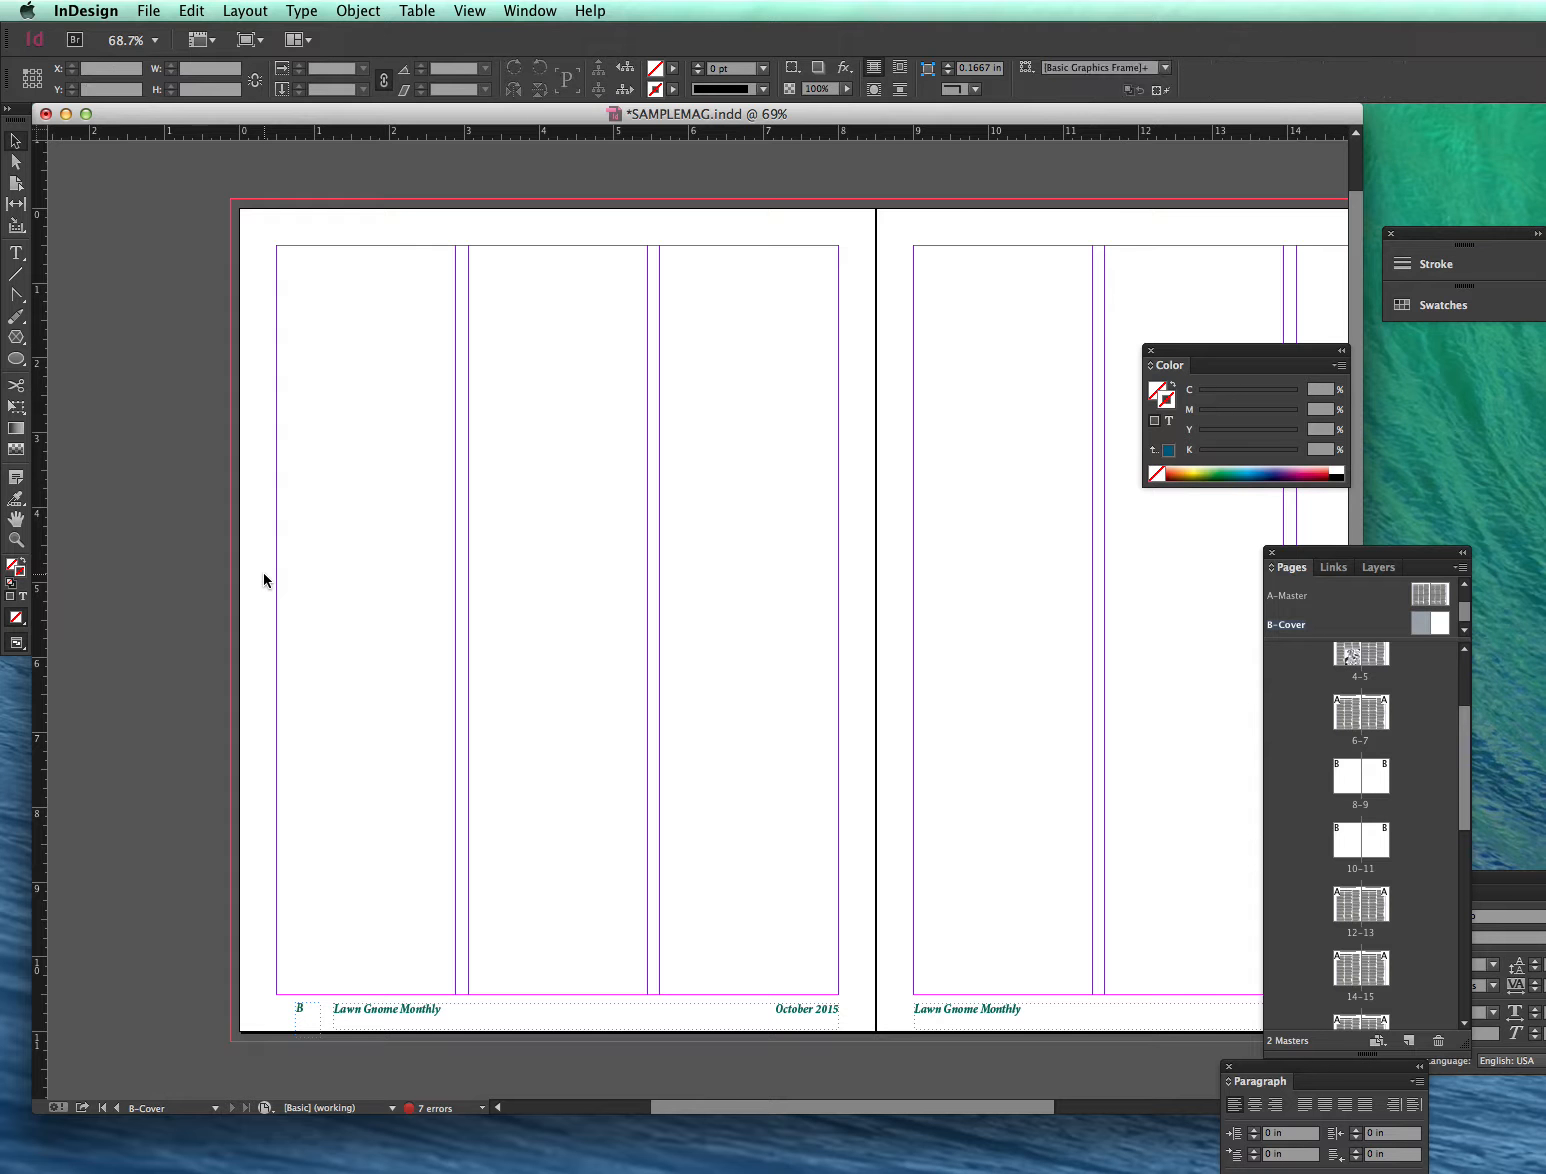
Inspect spreads 8-9 and 10-11 to check the footers and page numbers on the pages using B-Cover.
{"action": "double_click", "coordinate": [1347, 776]}
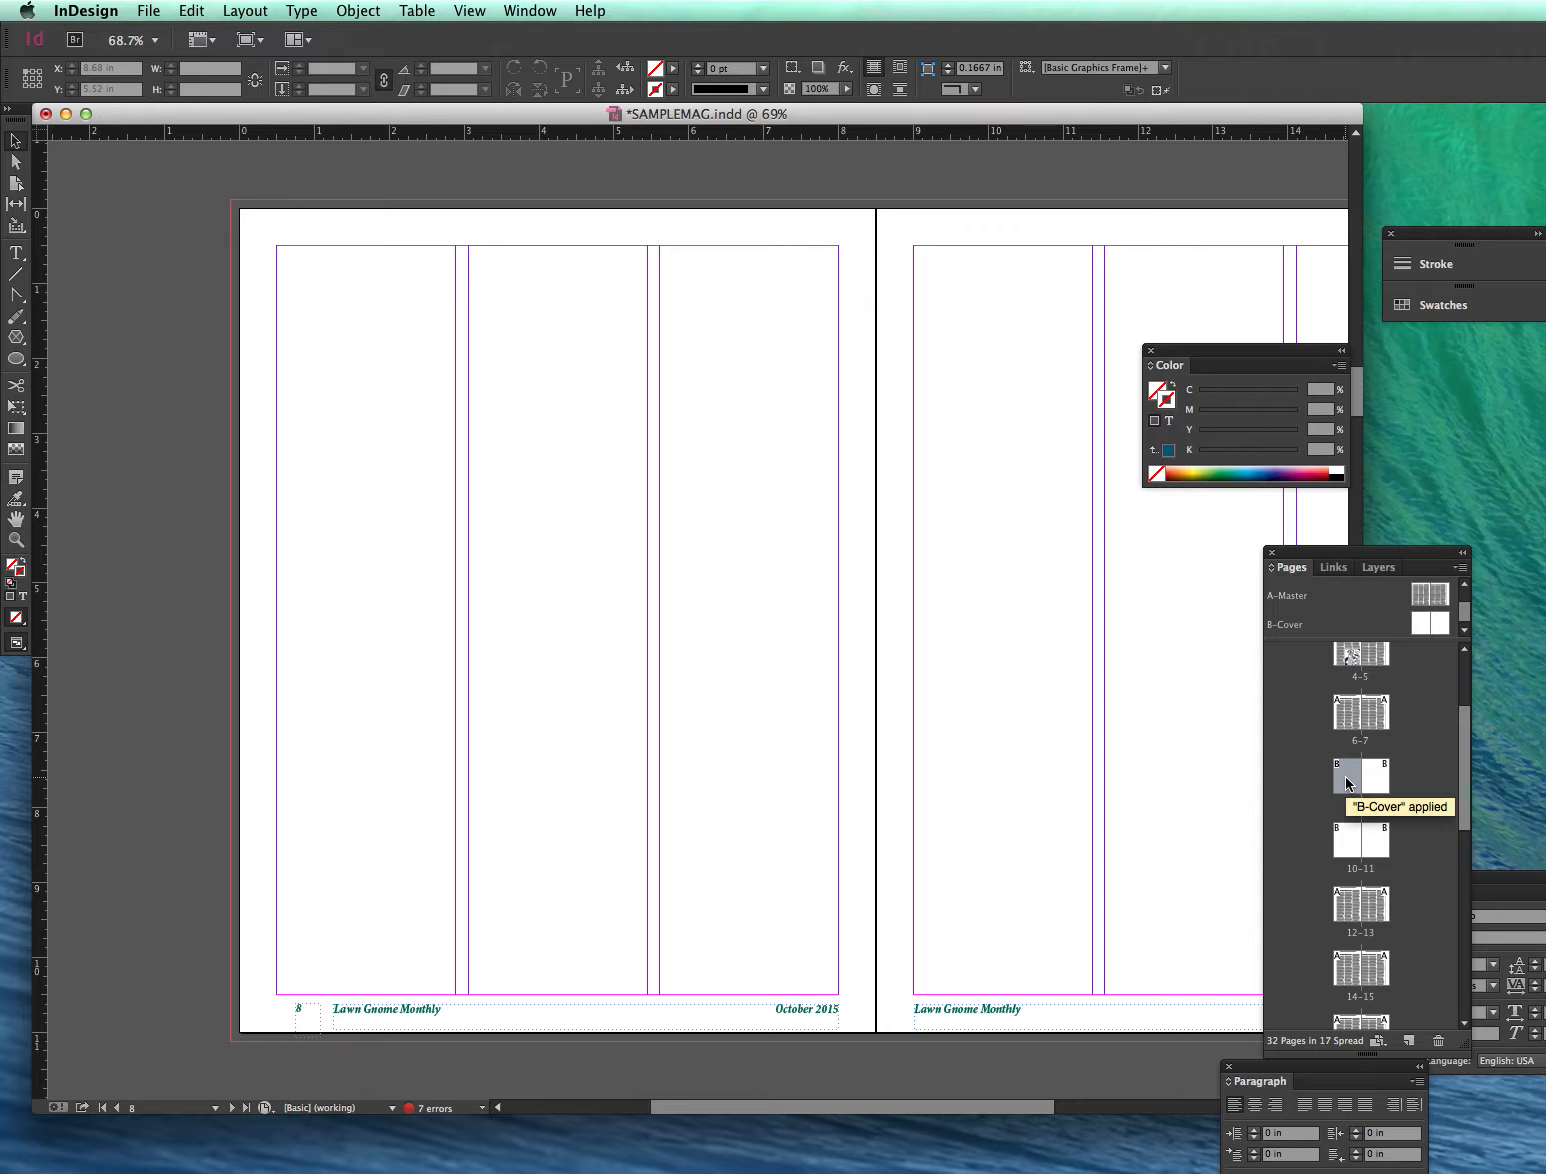
{"action": "left_click_drag", "start_coordinate": [867, 1110], "coordinate": [998, 1107]}
{"action": "double_click", "coordinate": [1340, 838]}
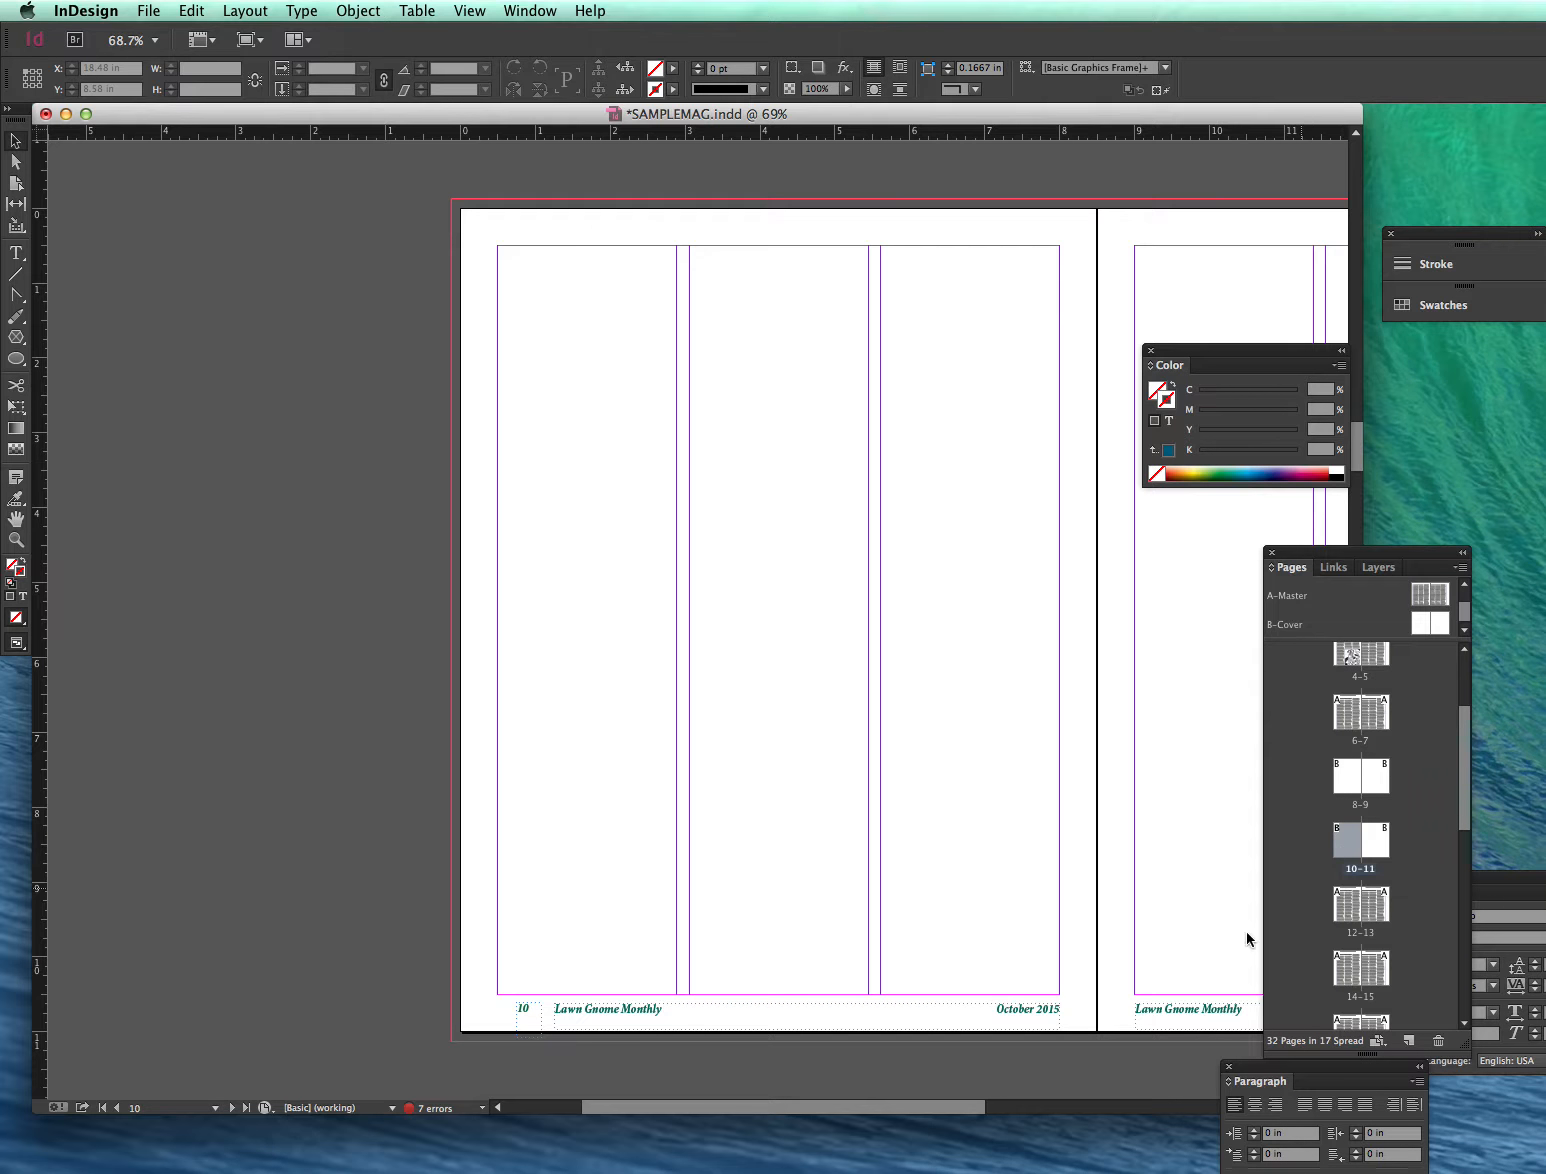
{"action": "left_click_drag", "start_coordinate": [823, 1102], "coordinate": [975, 1098]}
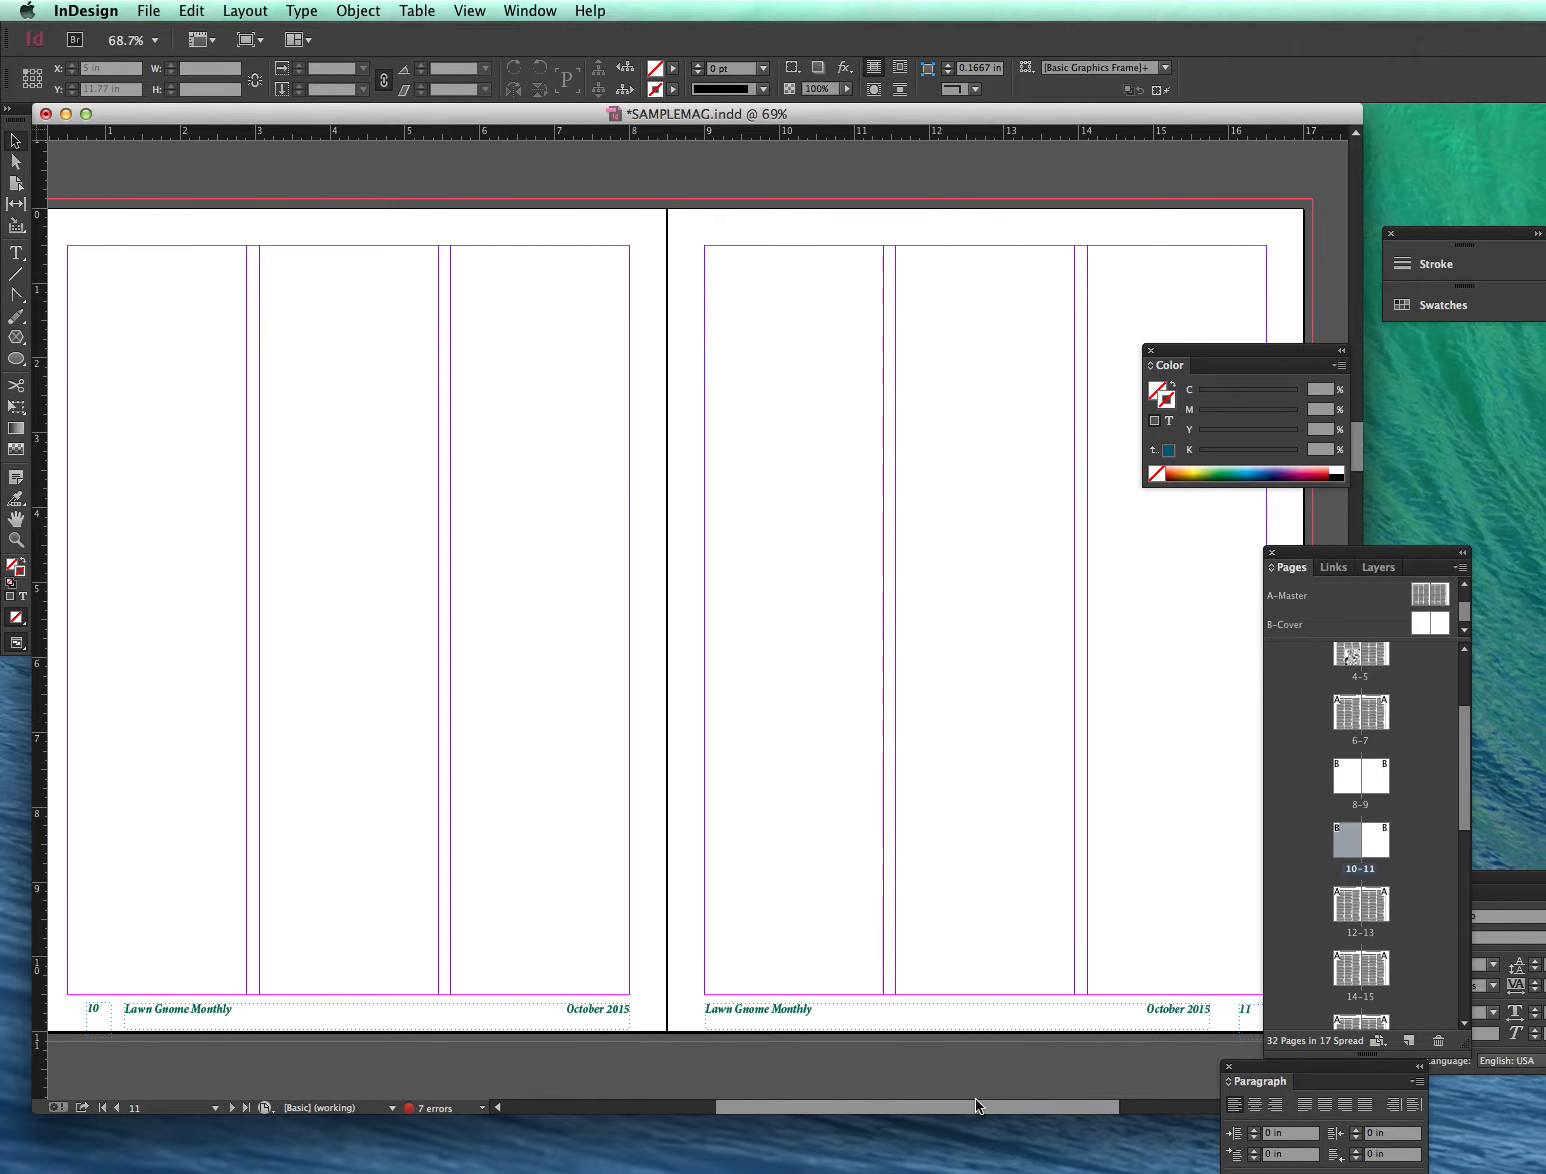
{"action": "left_click", "coordinate": [1350, 782]}
{"action": "double_click", "coordinate": [1350, 782]}
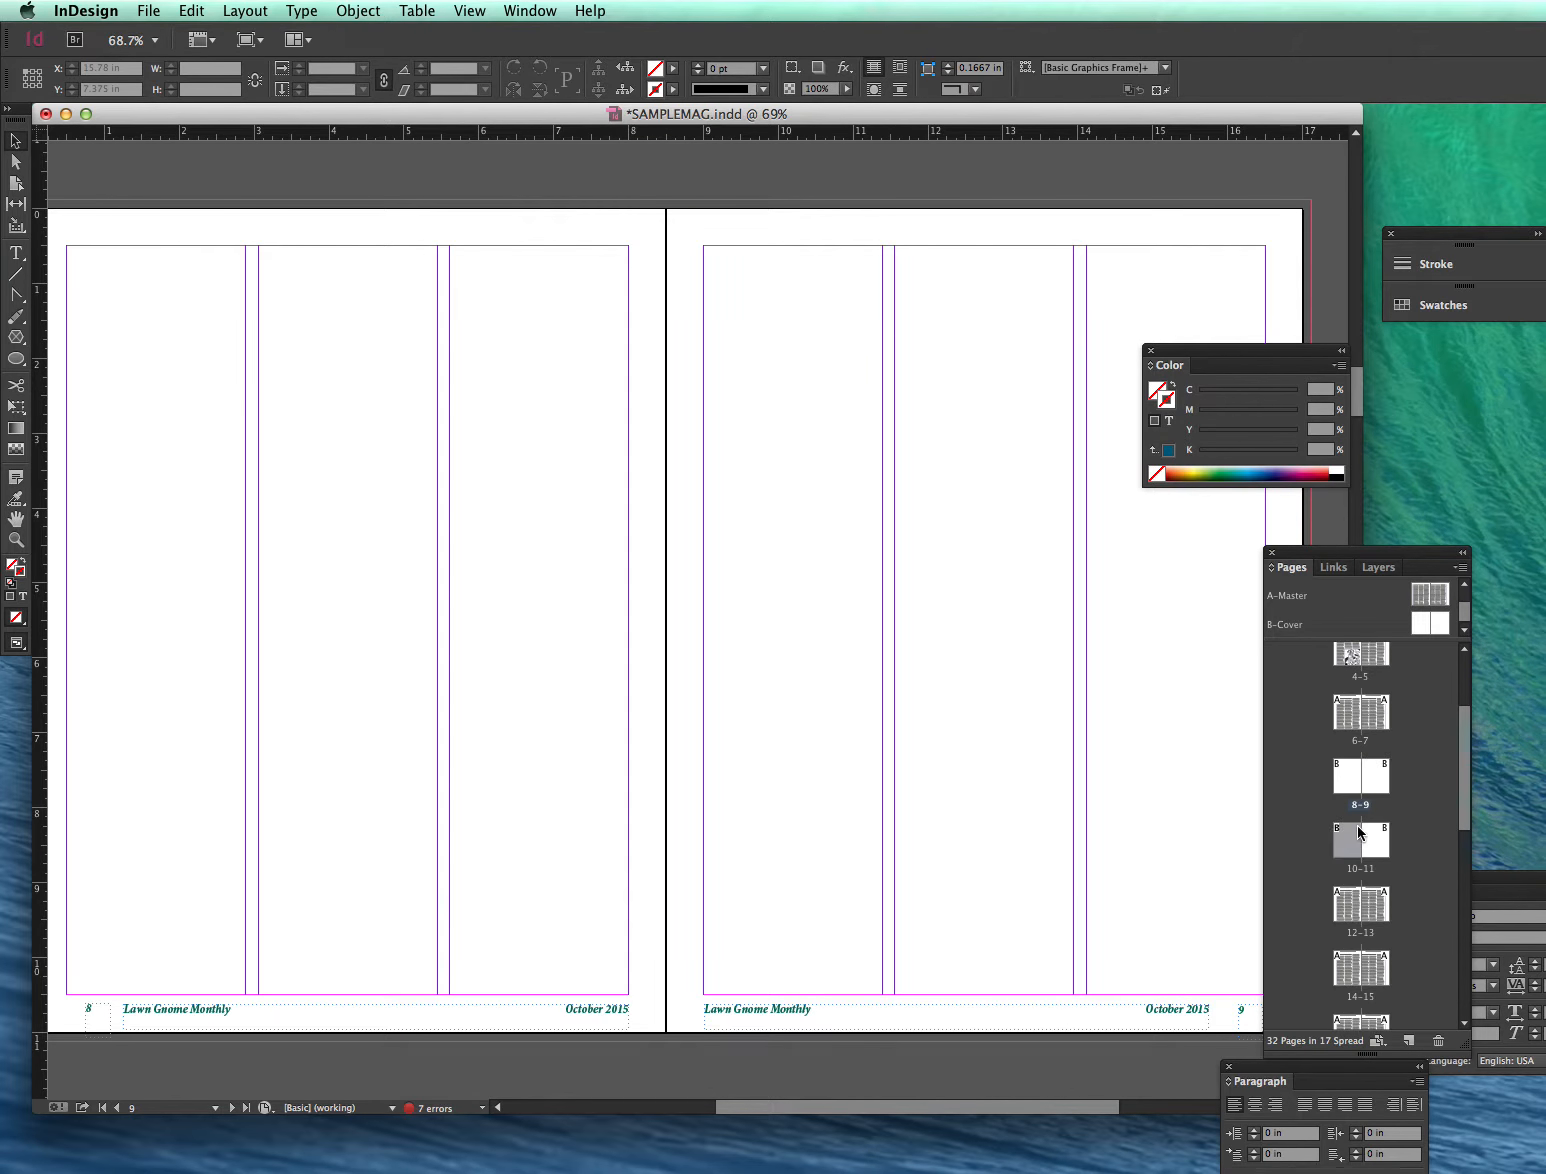
{"action": "double_click", "coordinate": [1373, 830]}
Delete the magazine title and date footer frames from both pages of the B-Cover master.
{"action": "left_click_drag", "start_coordinate": [1464, 739], "coordinate": [1463, 688]}
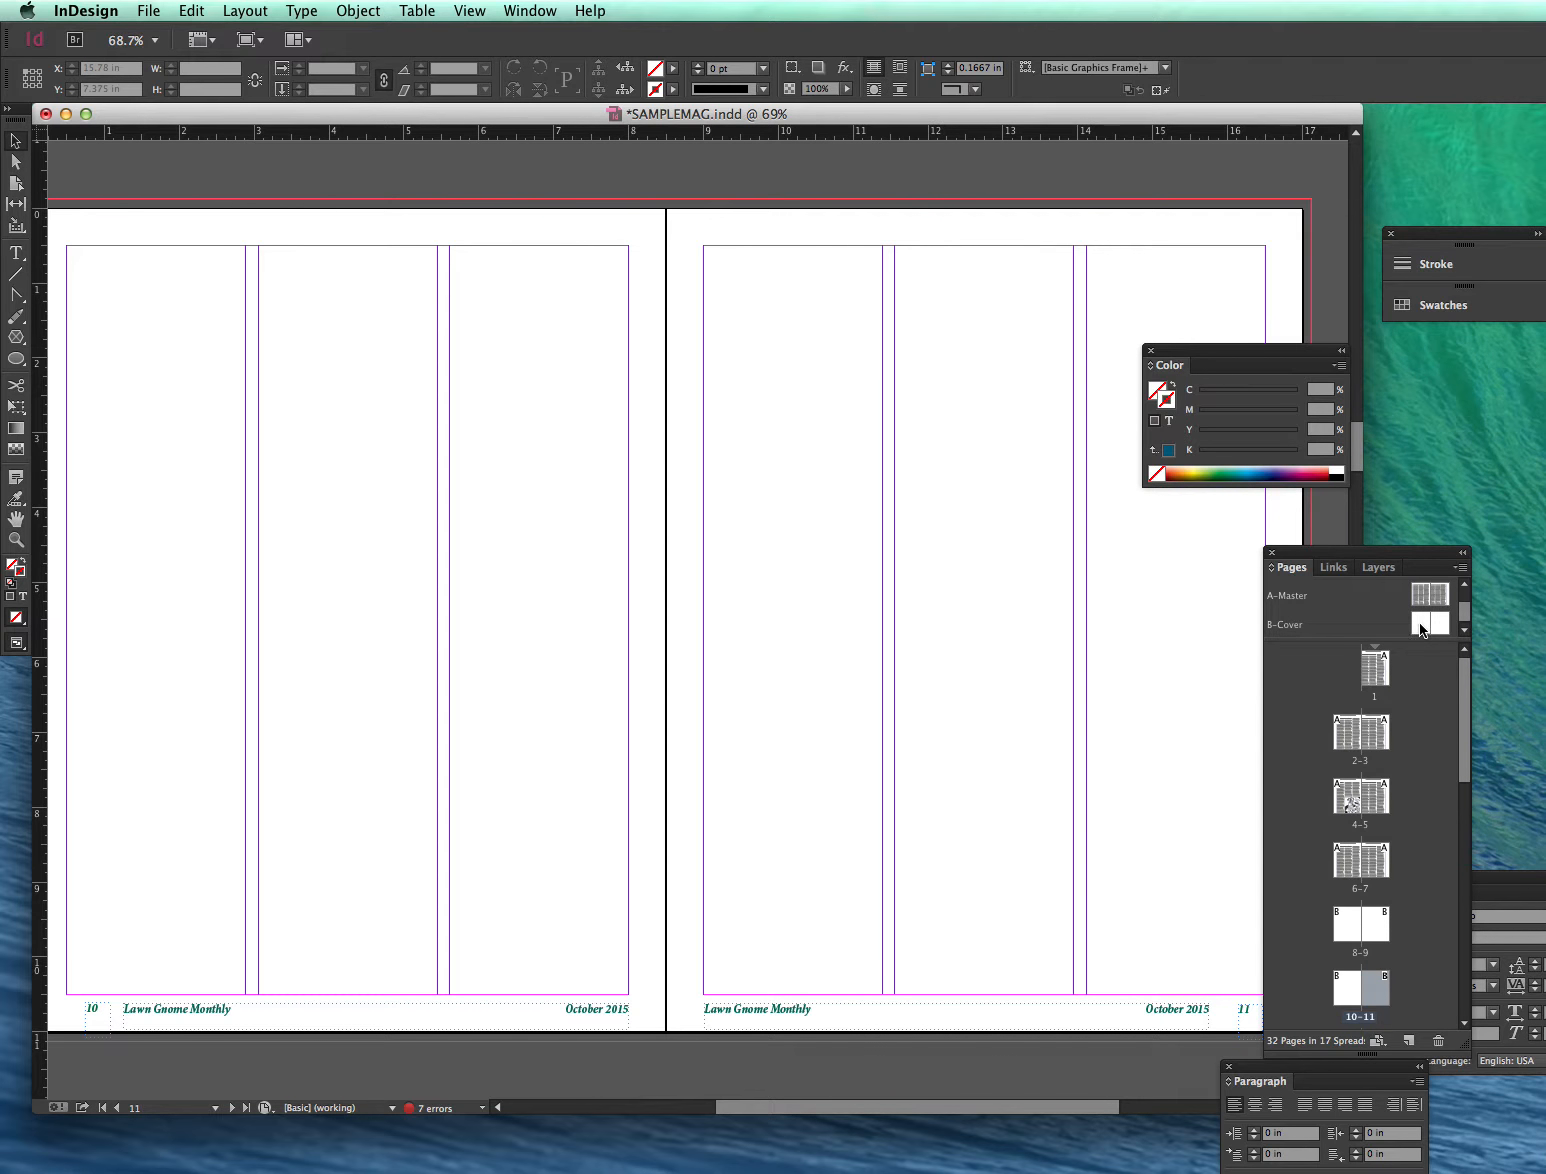
{"action": "double_click", "coordinate": [1421, 626]}
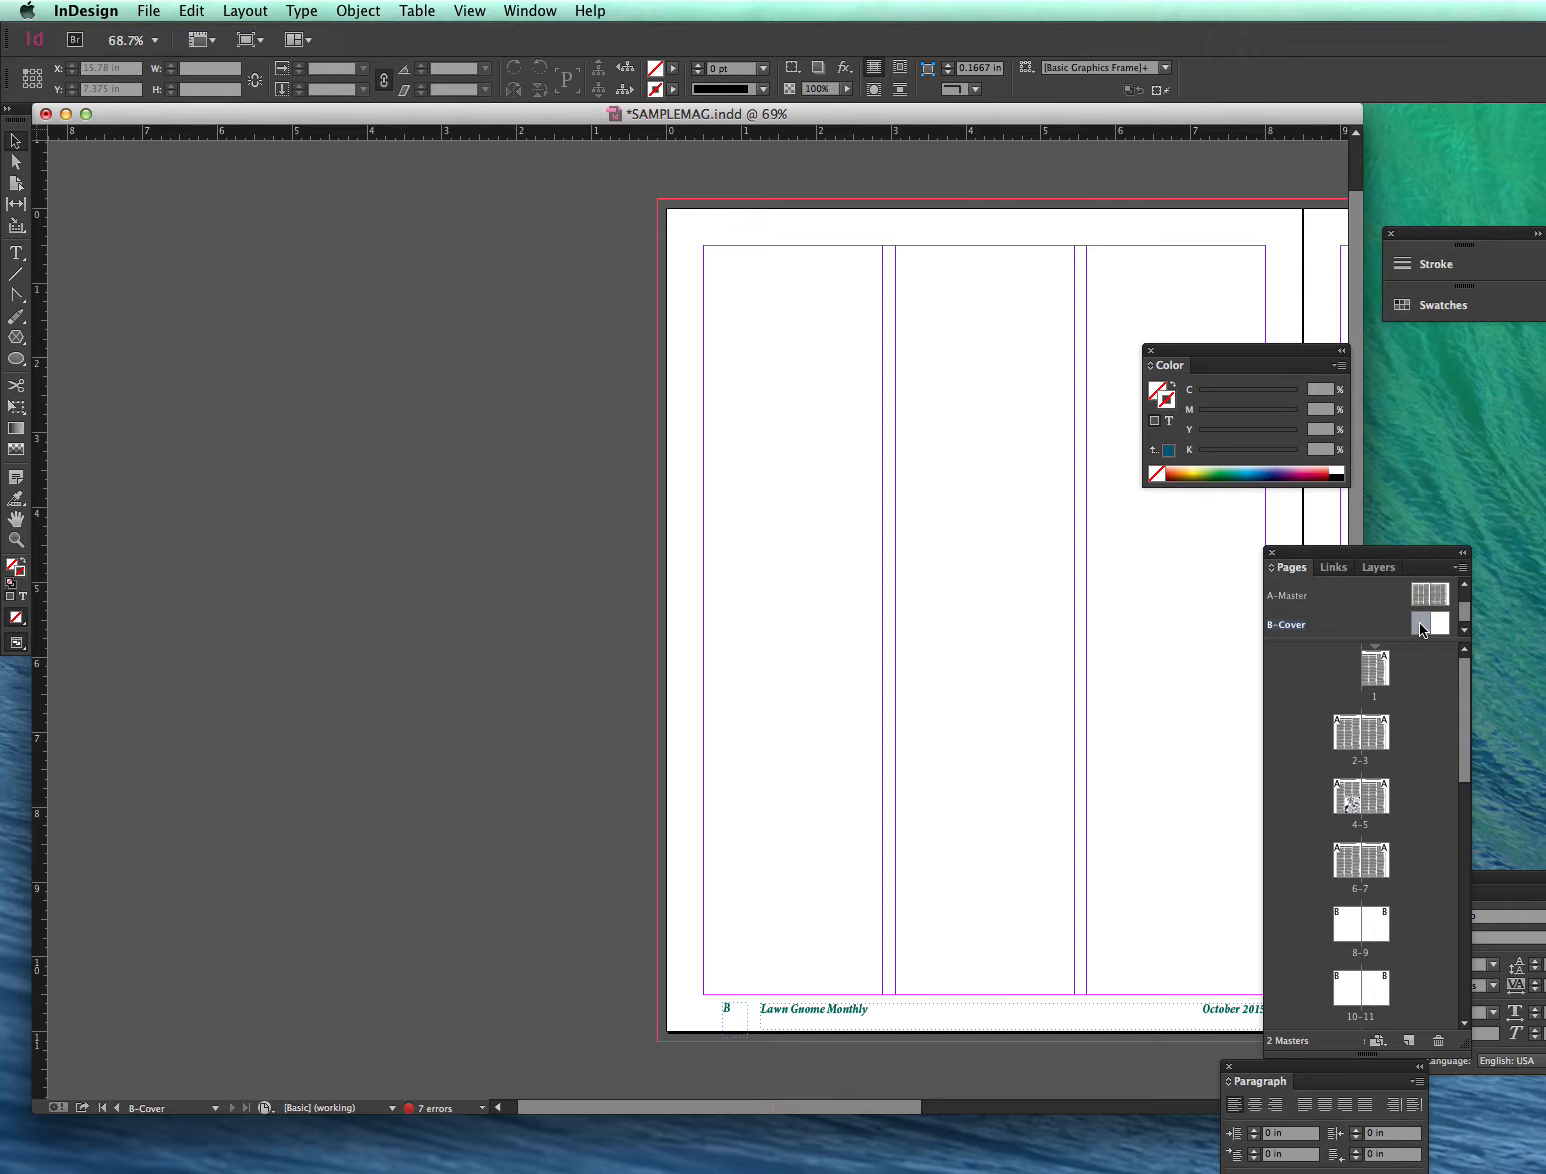
{"action": "double_click", "coordinate": [1297, 625]}
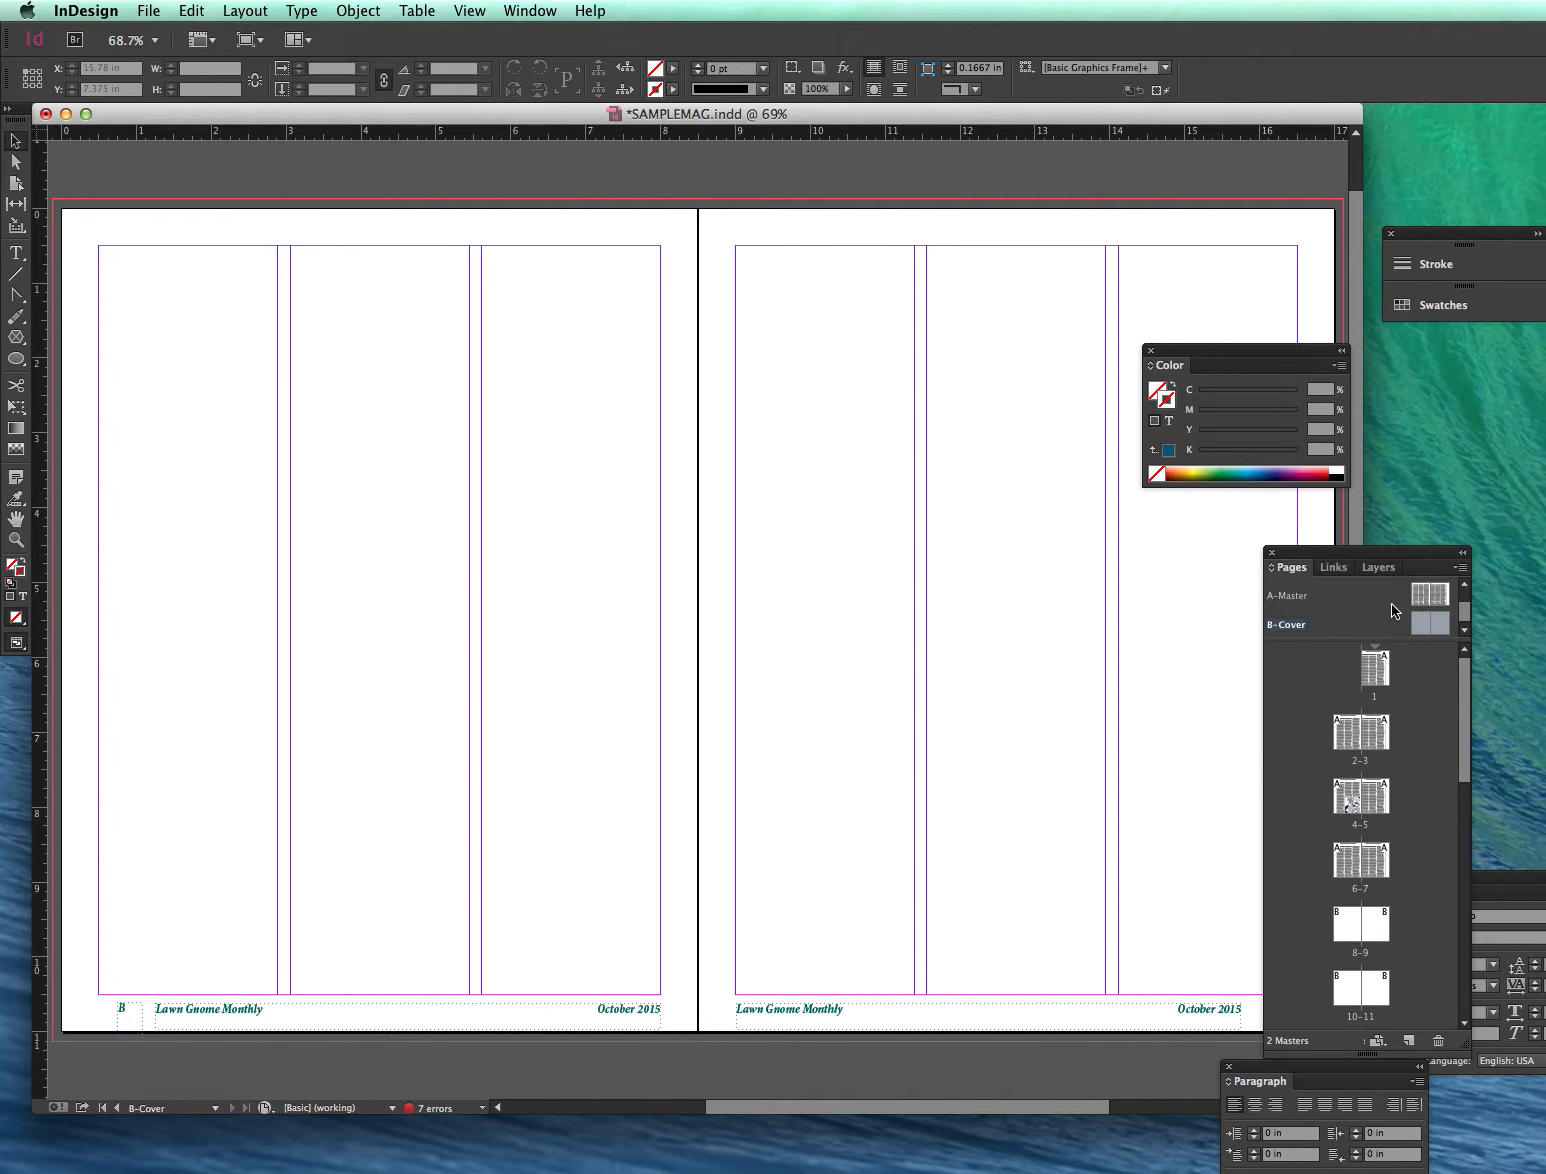
{"action": "double_click", "coordinate": [1295, 624]}
{"action": "left_click", "coordinate": [1024, 1102]}
{"action": "left_click", "coordinate": [1220, 1013]}
{"action": "key", "text": "Delete"}
{"action": "left_click", "coordinate": [573, 1006]}
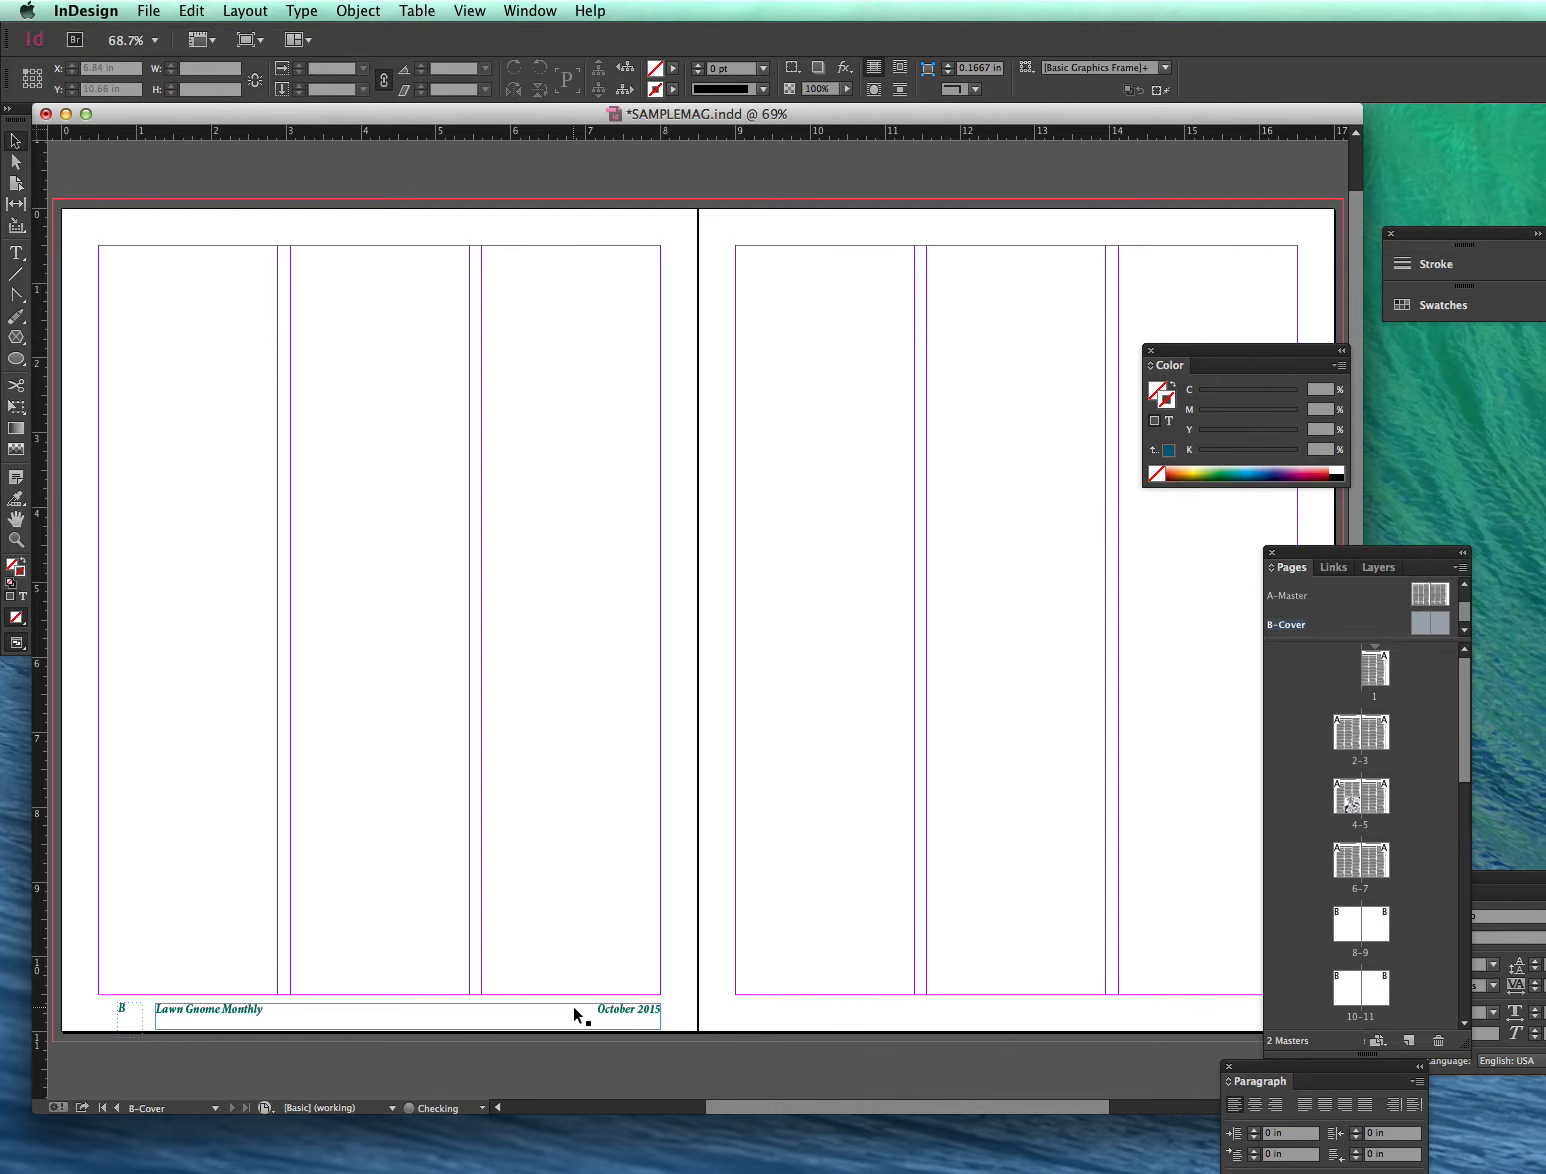
{"action": "key", "text": "Delete"}
Delete the page-number frames from both pages of the B-Cover master.
{"action": "left_click", "coordinate": [127, 1009]}
{"action": "key", "text": "Delete"}
{"action": "left_click_drag", "start_coordinate": [926, 1108], "coordinate": [996, 1108]}
{"action": "left_click", "coordinate": [1057, 1017]}
{"action": "key", "text": "Delete"}
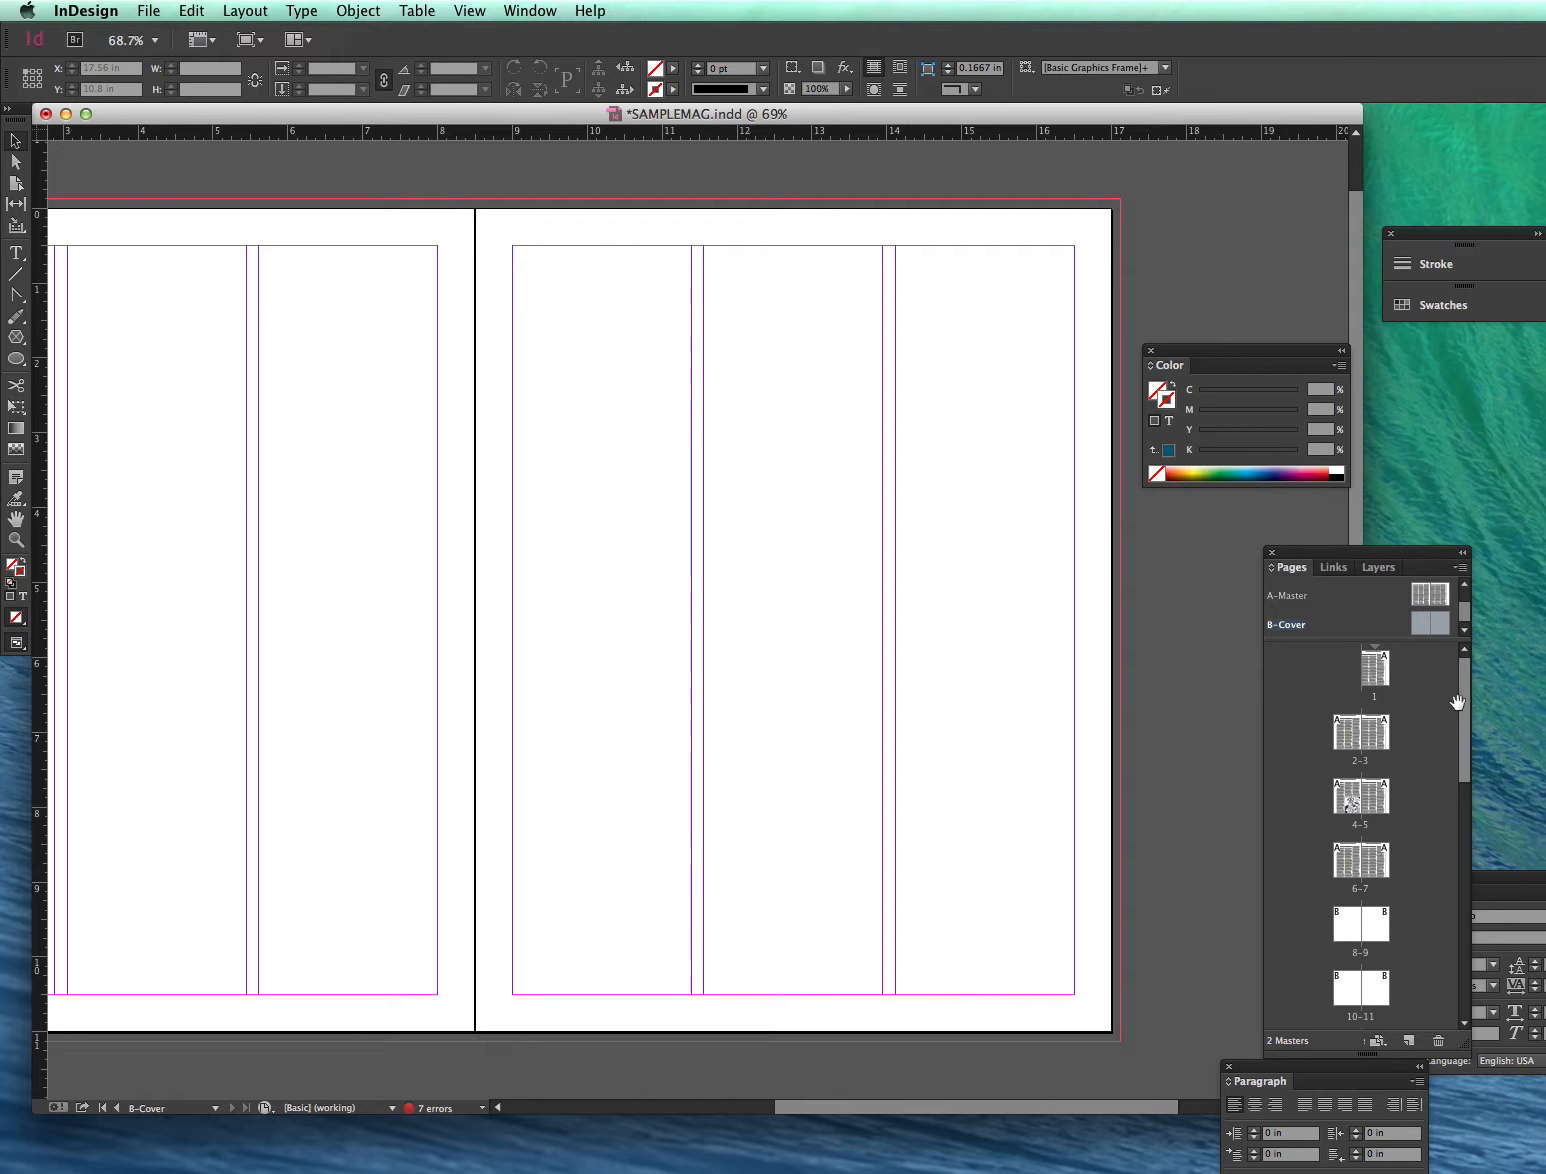
Apply the B-Cover master to pages 1-2 and 31-32.
{"action": "left_click", "coordinate": [1460, 567]}
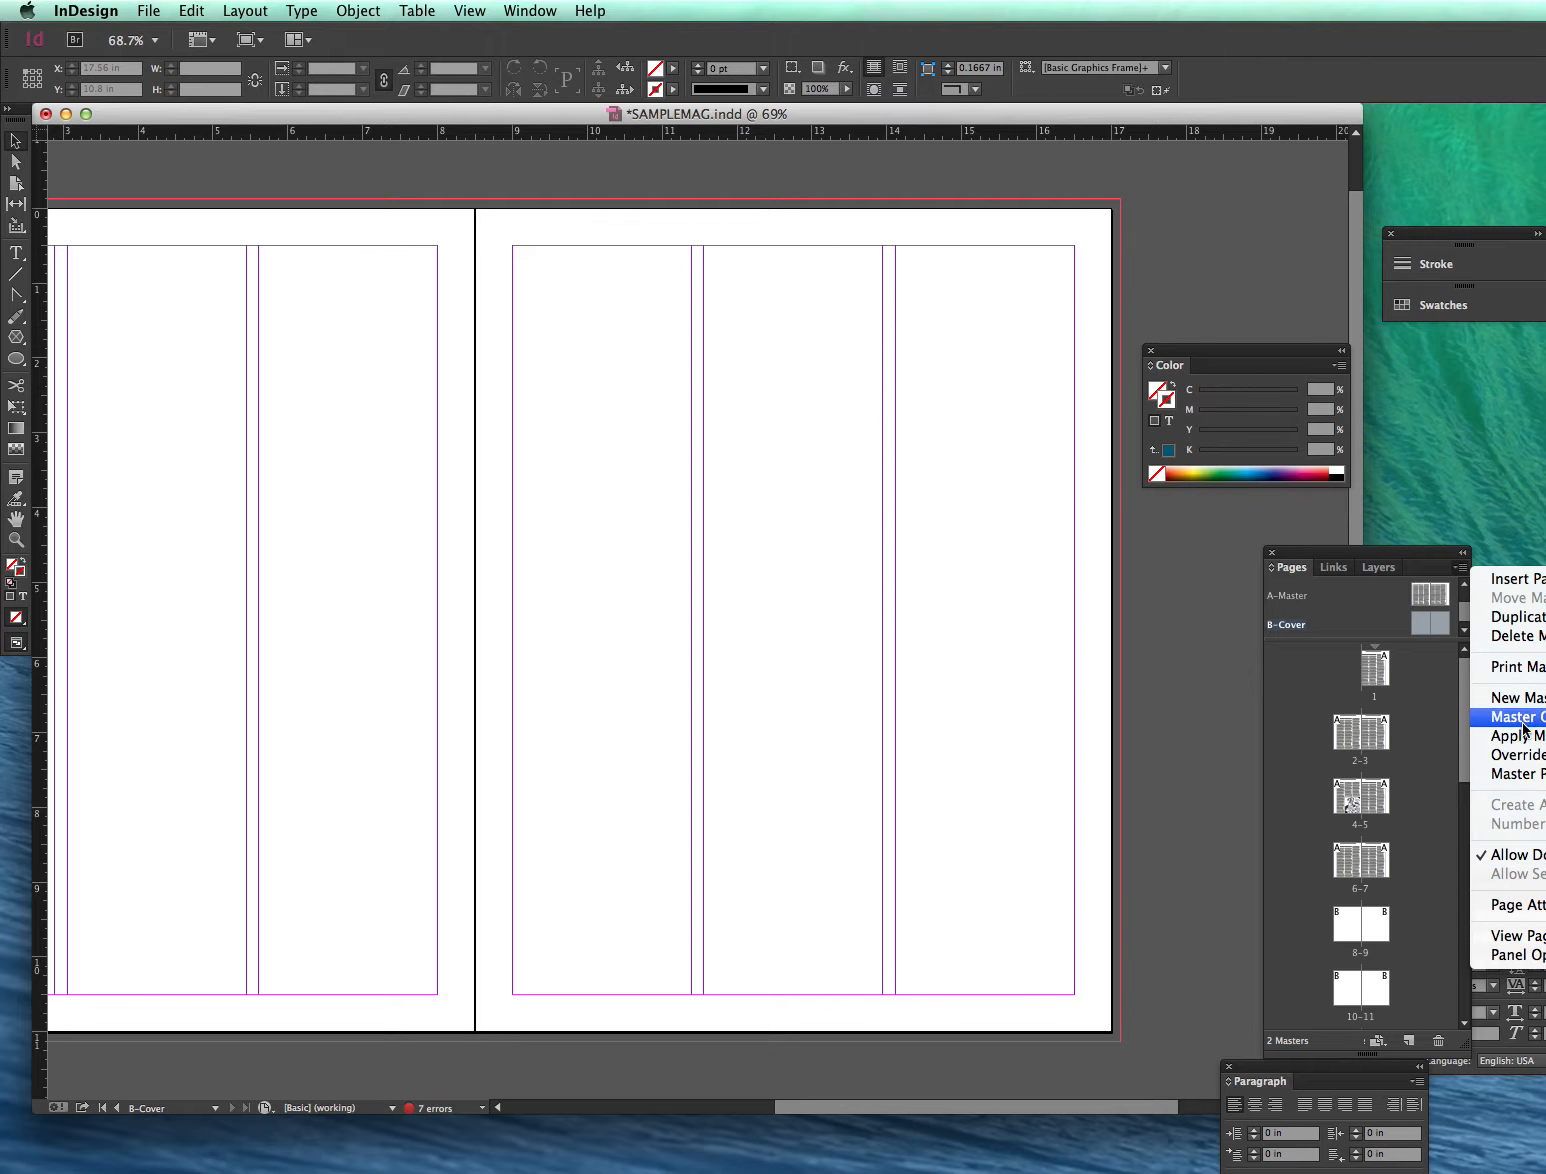
{"action": "left_click", "coordinate": [1525, 738]}
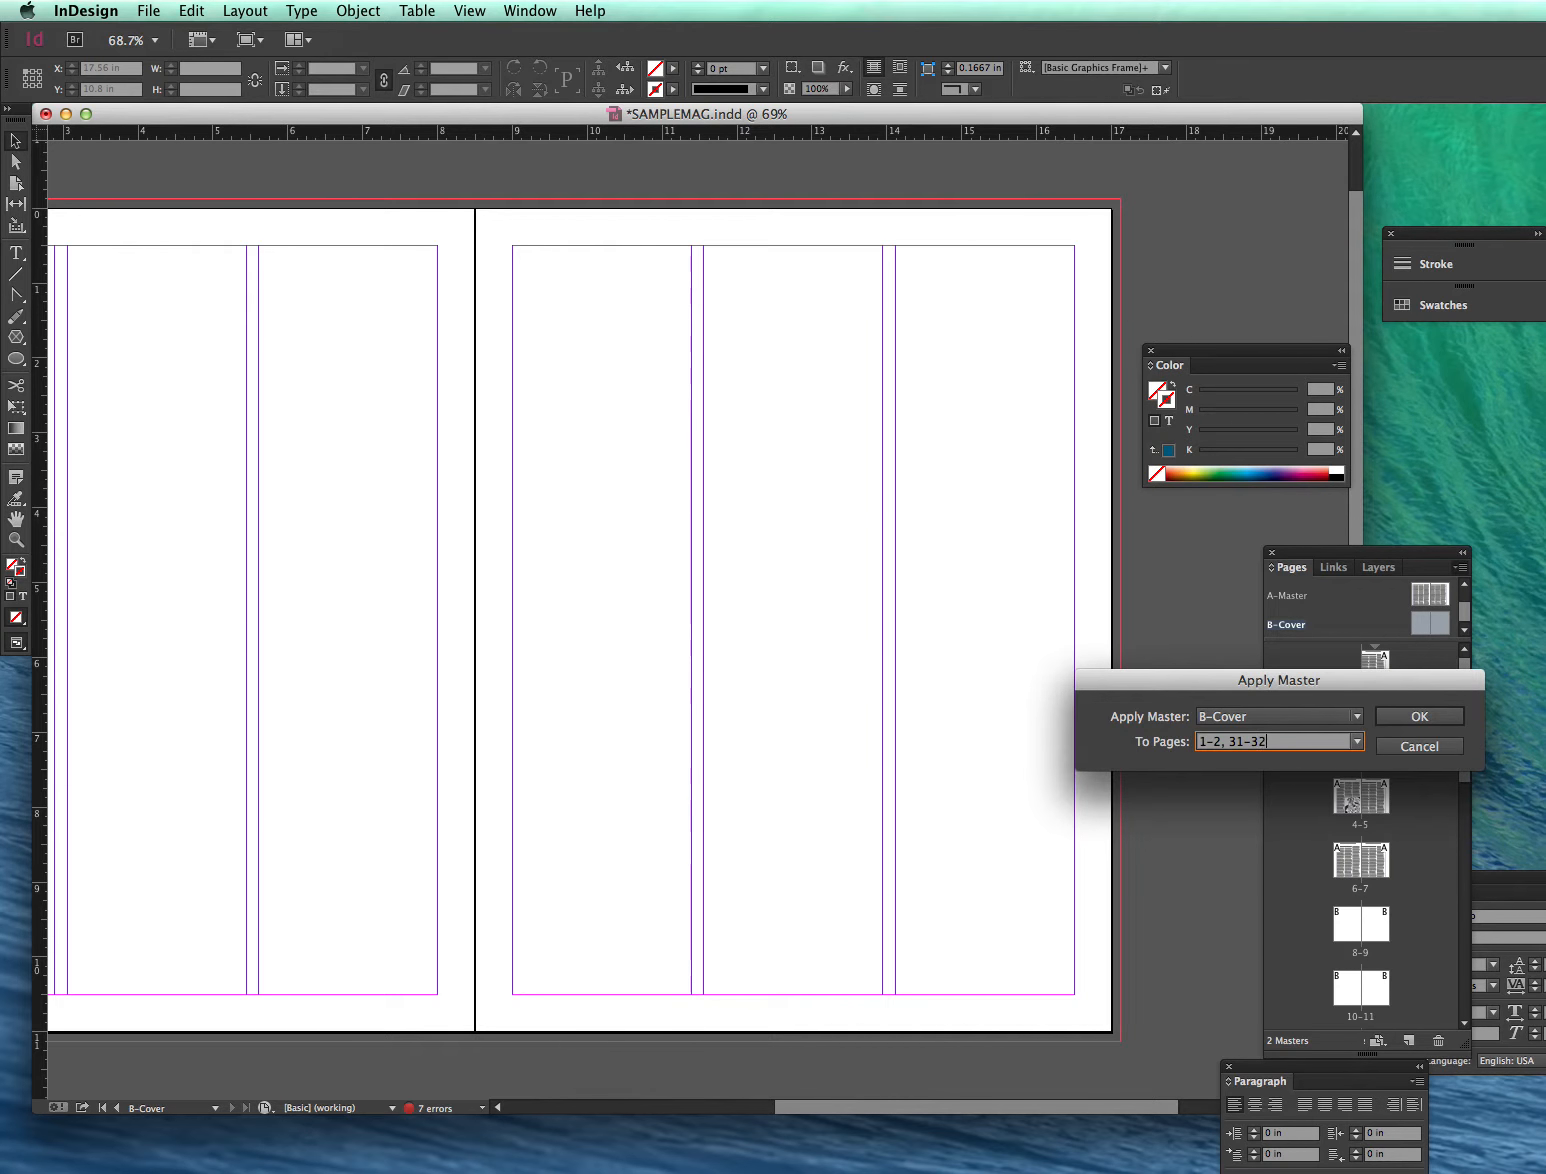
{"action": "left_click", "coordinate": [1391, 716]}
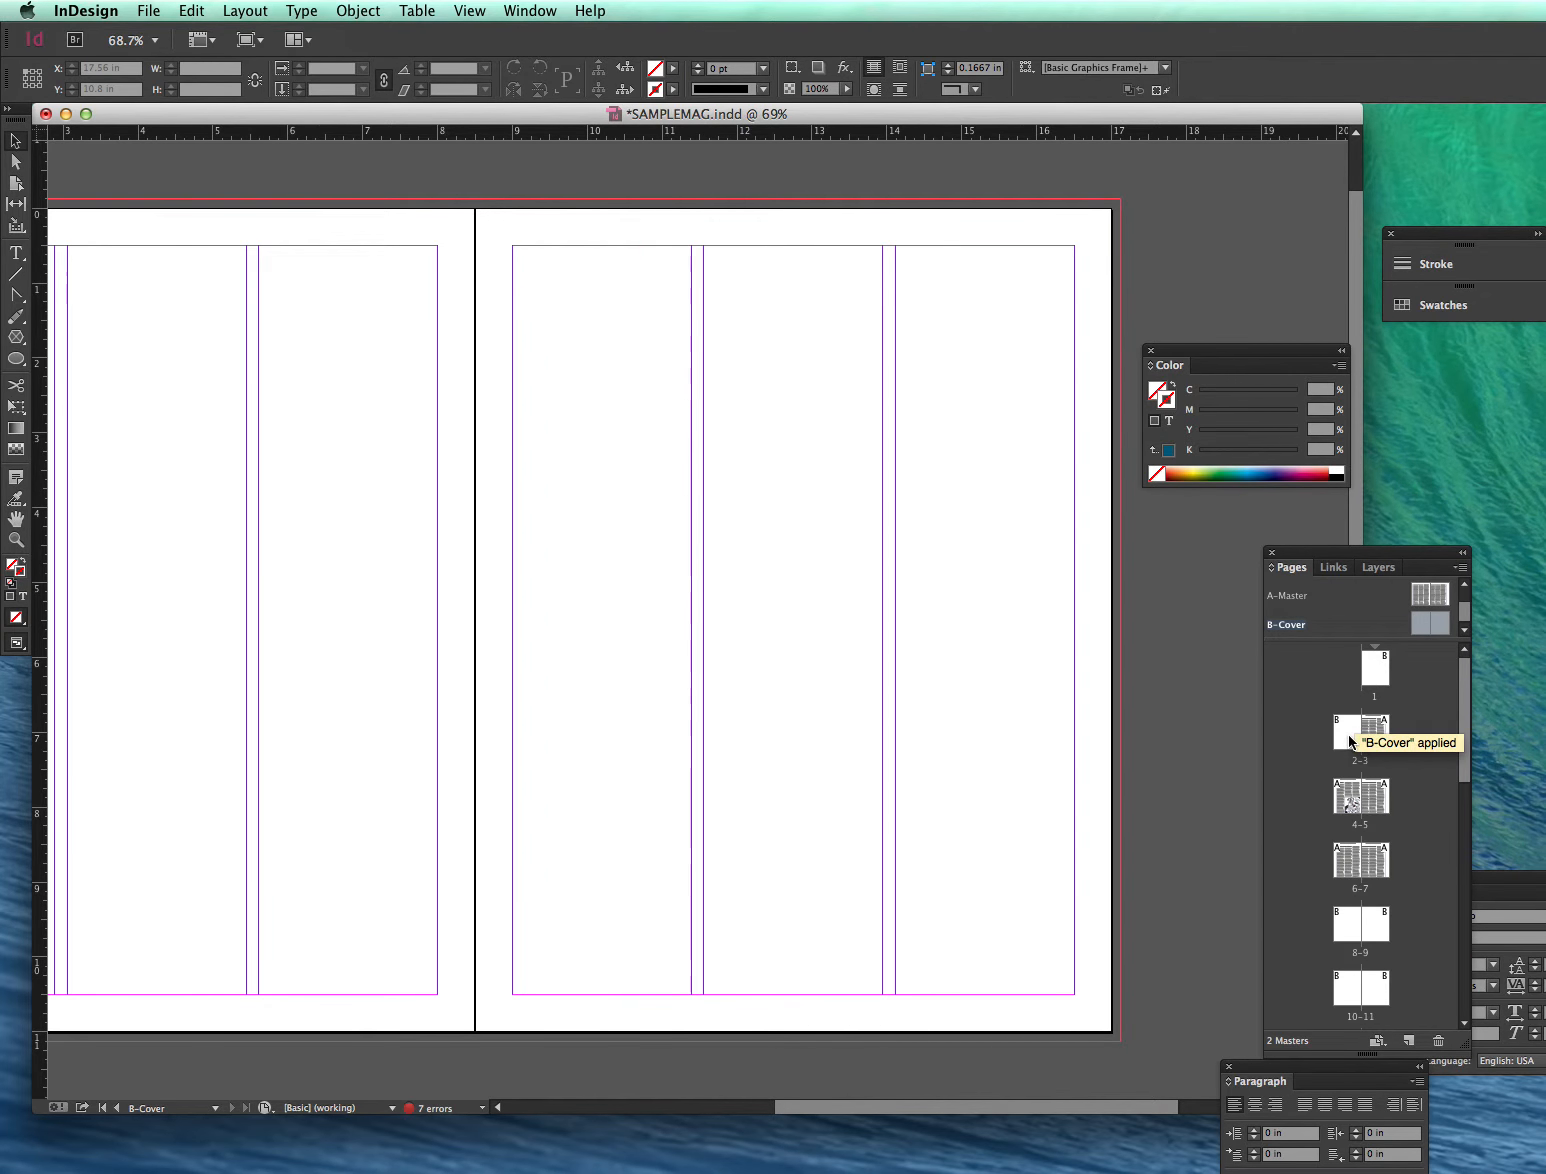
Inspect page 1 and spread 2-3 to check the applied masters and the page number on page 3.
{"action": "left_click_drag", "start_coordinate": [1467, 711], "coordinate": [1482, 645]}
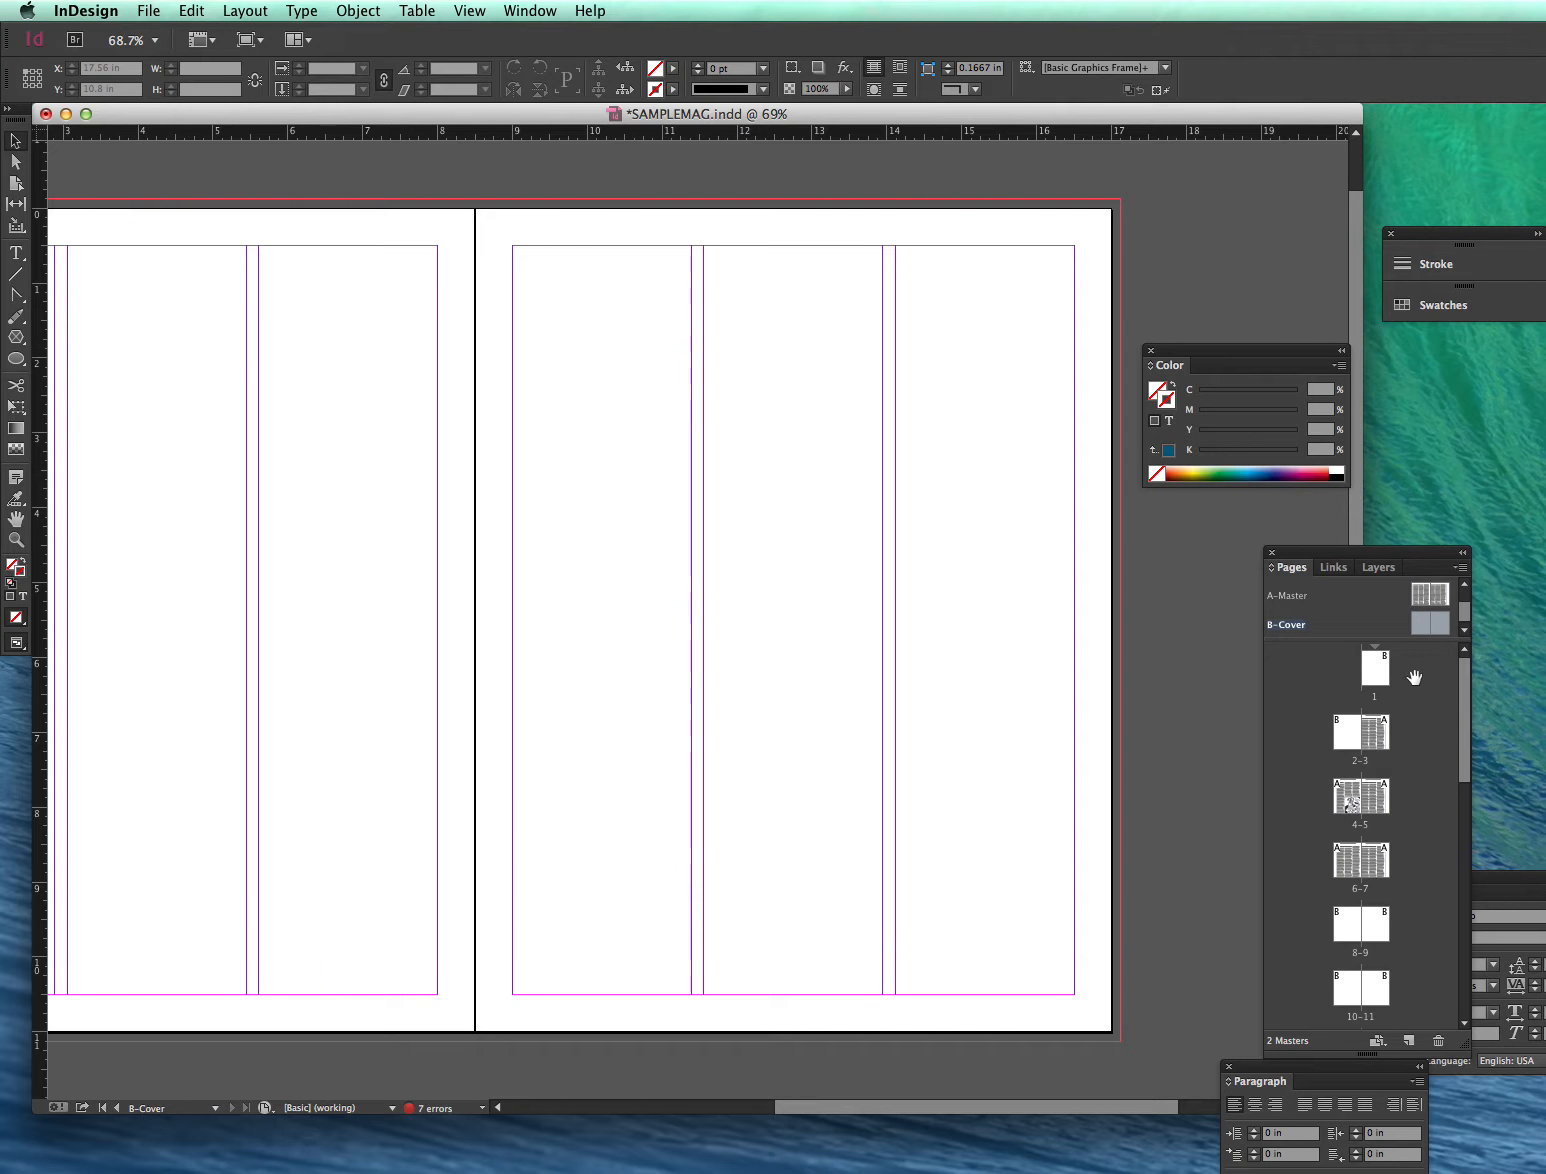
{"action": "double_click", "coordinate": [1381, 672]}
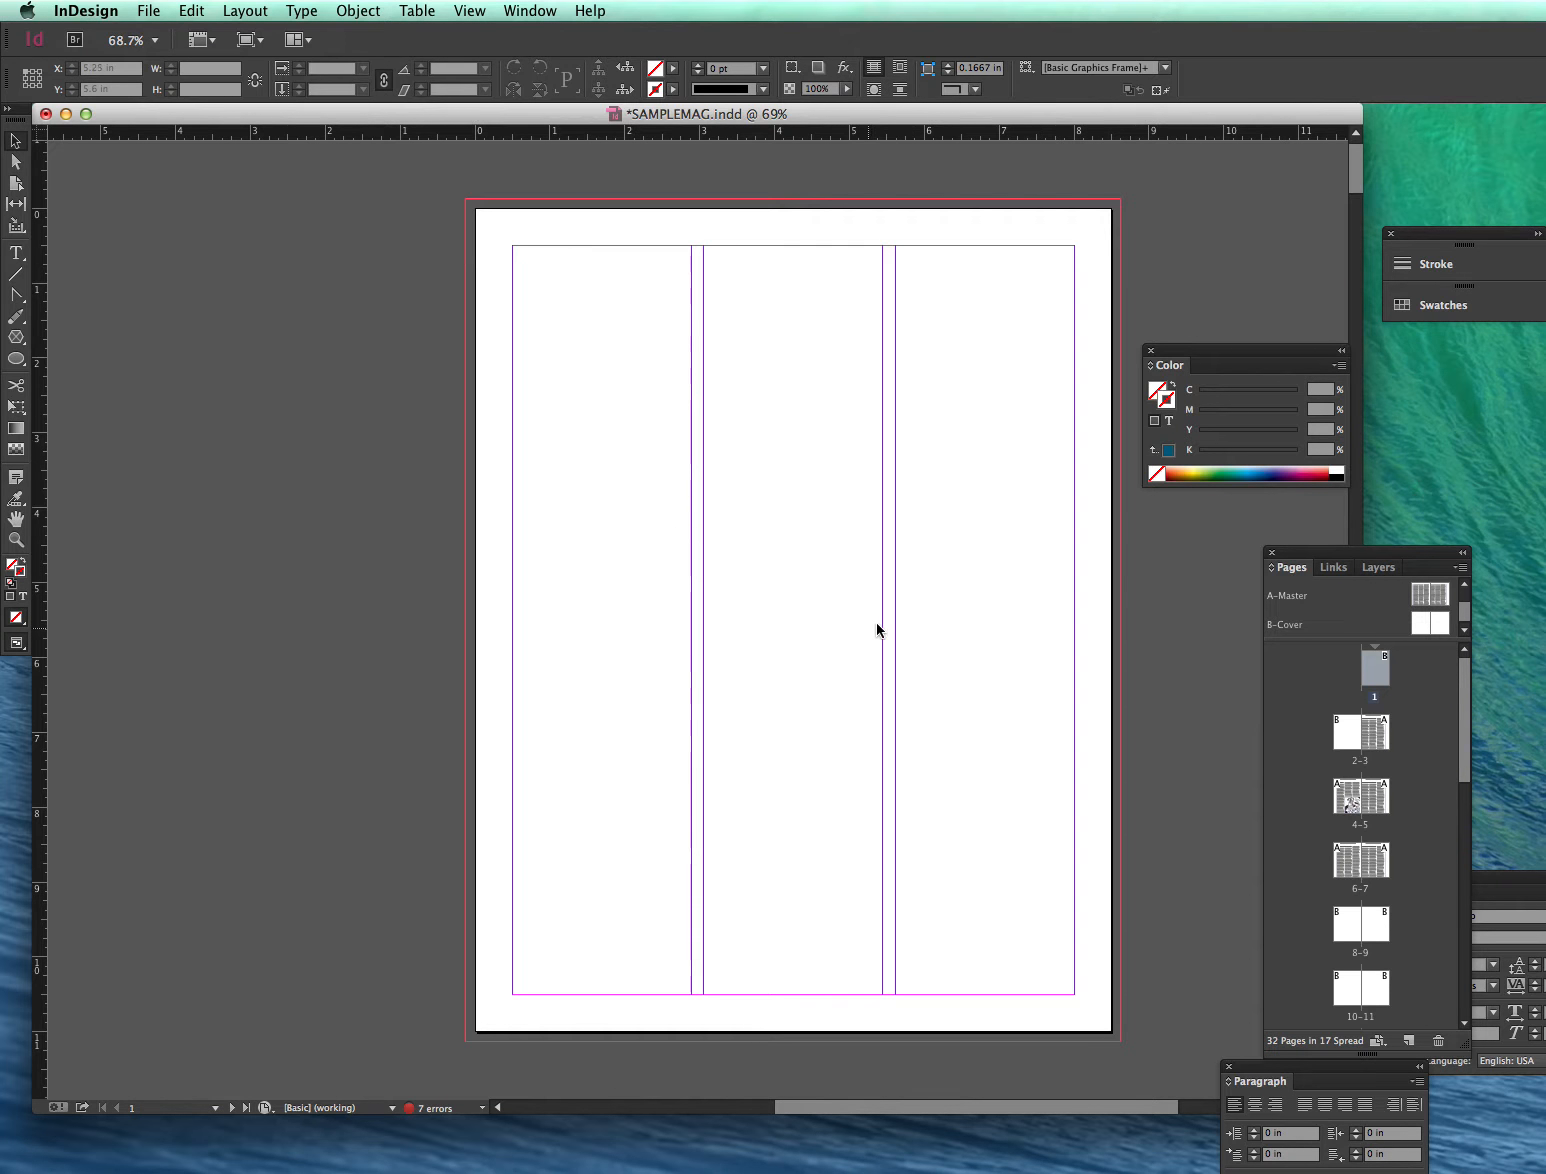
{"action": "double_click", "coordinate": [1350, 730]}
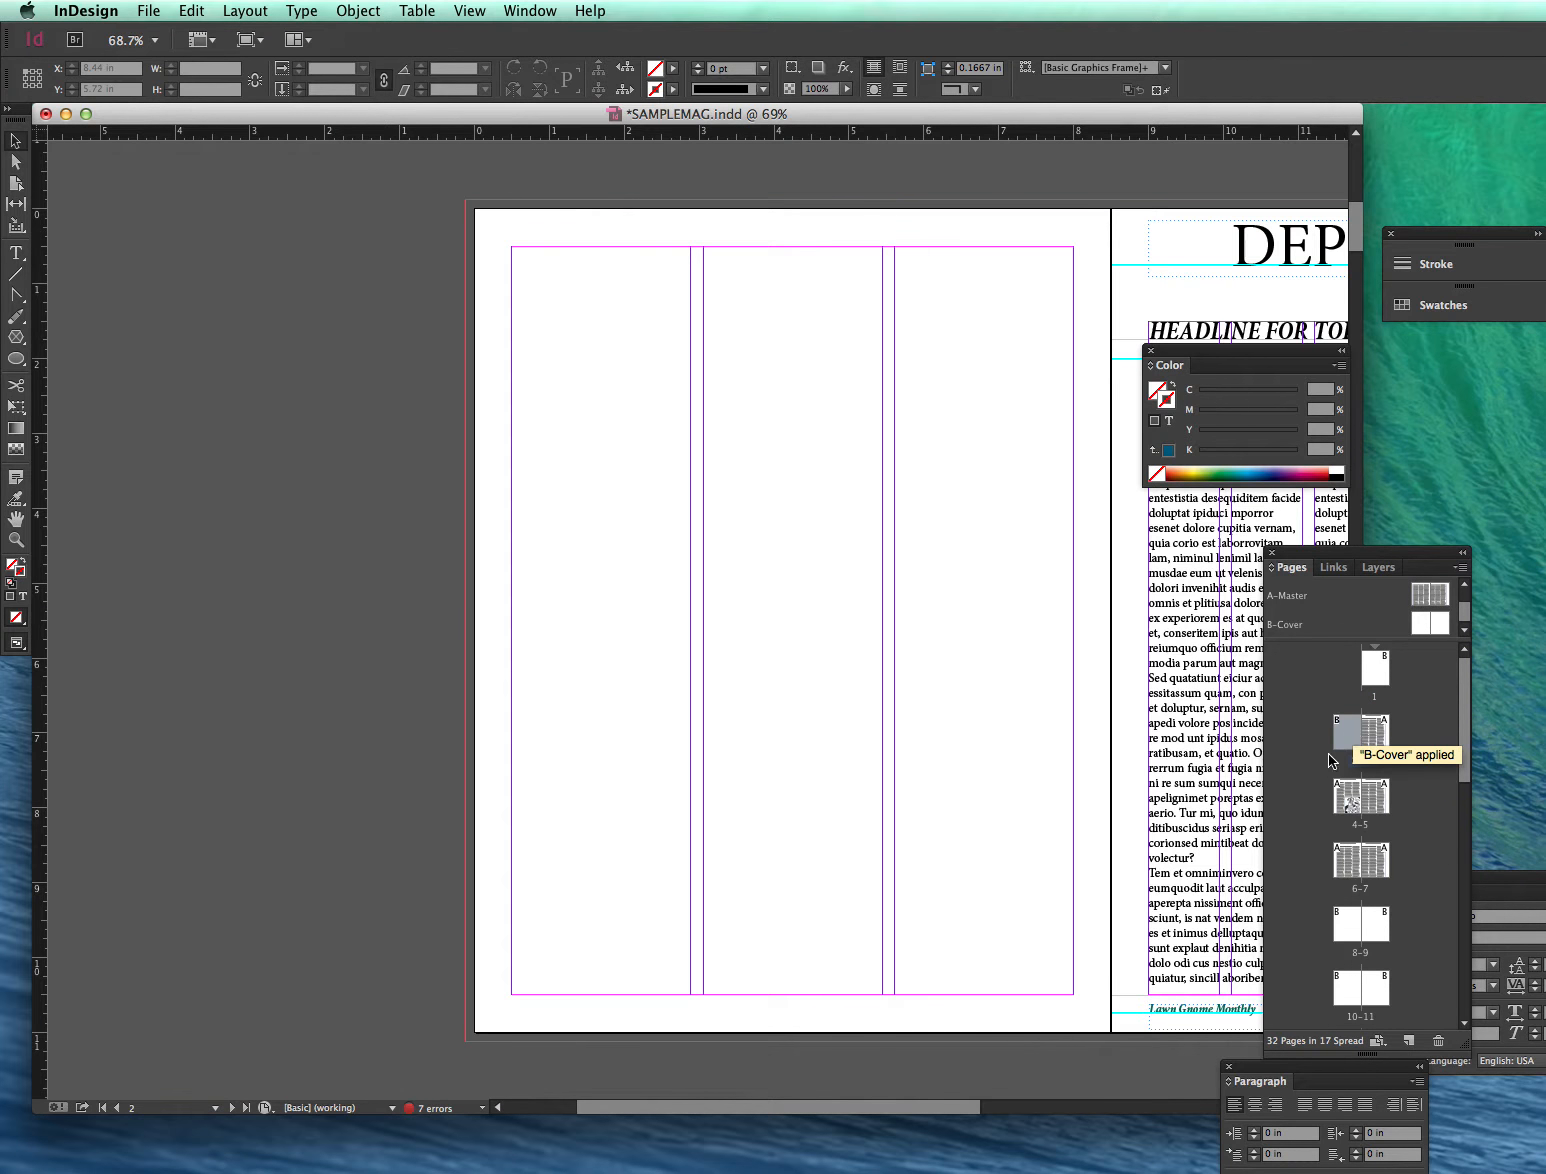
{"action": "left_click_drag", "start_coordinate": [973, 1108], "coordinate": [1111, 1106]}
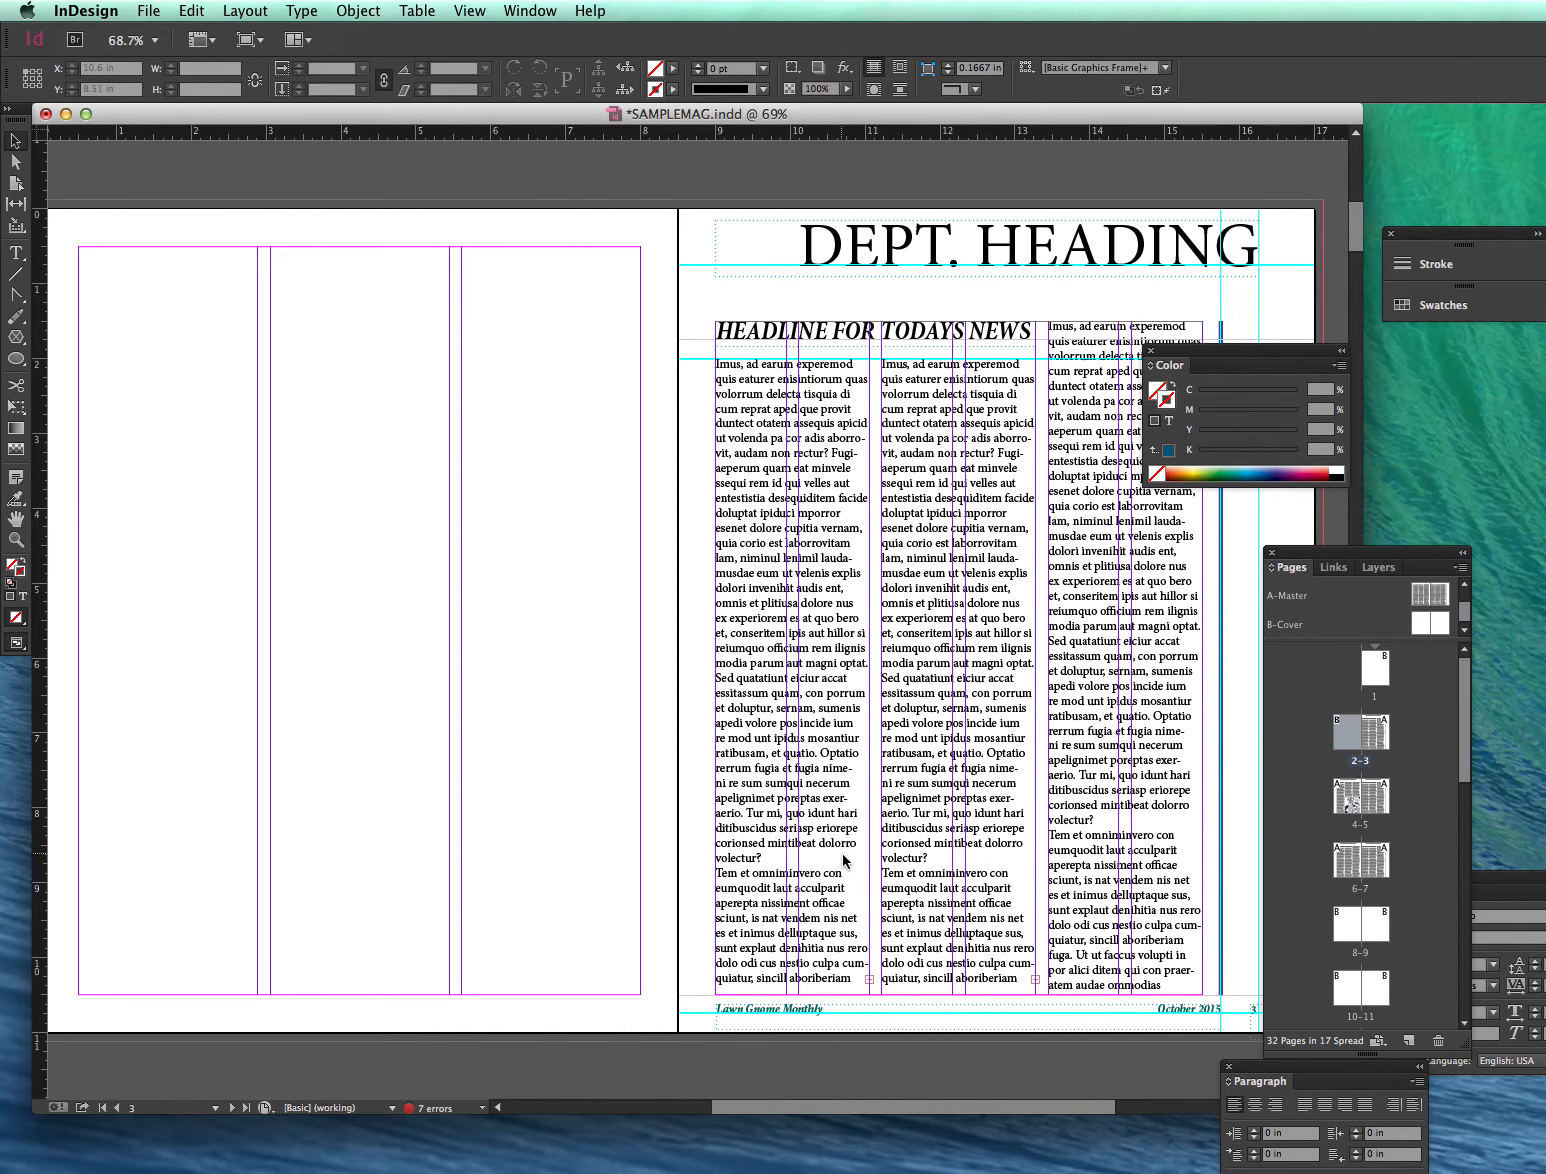
{"action": "left_click_drag", "start_coordinate": [1056, 1109], "coordinate": [1135, 1097]}
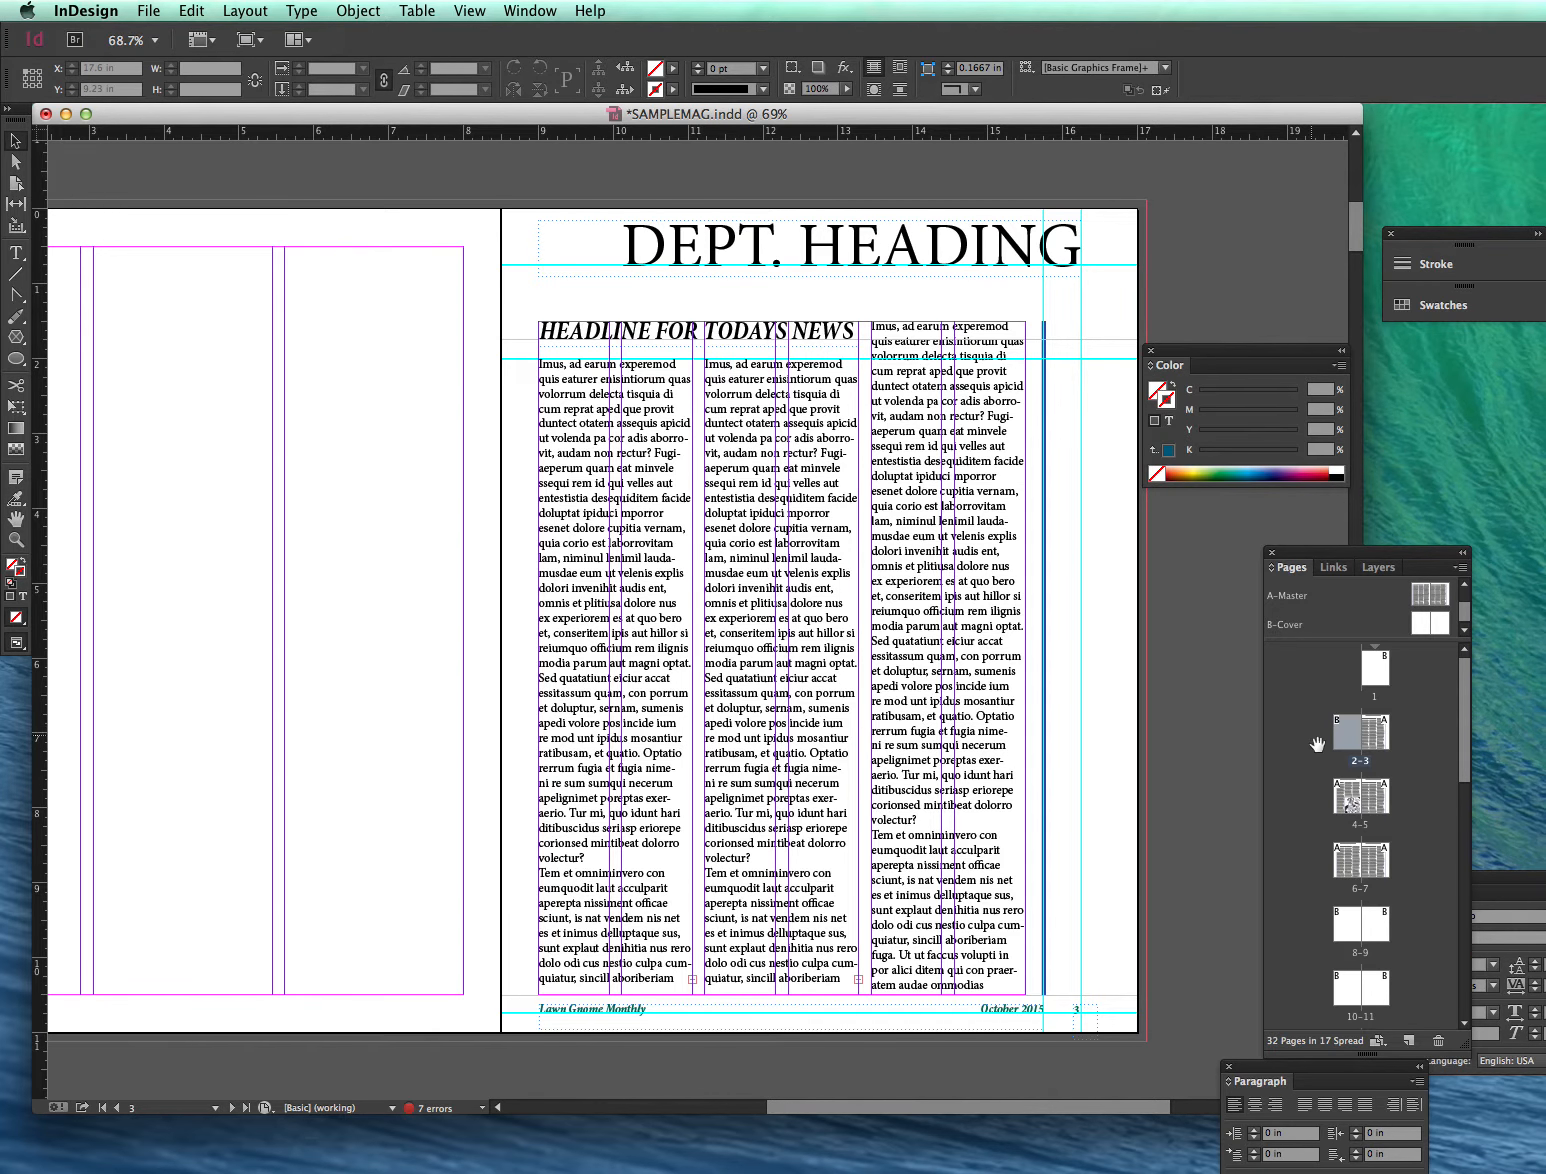
{"action": "left_click", "coordinate": [1078, 1012]}
{"action": "left_click_drag", "start_coordinate": [1423, 560], "coordinate": [1351, 558]}
{"action": "left_click", "coordinate": [1387, 569]}
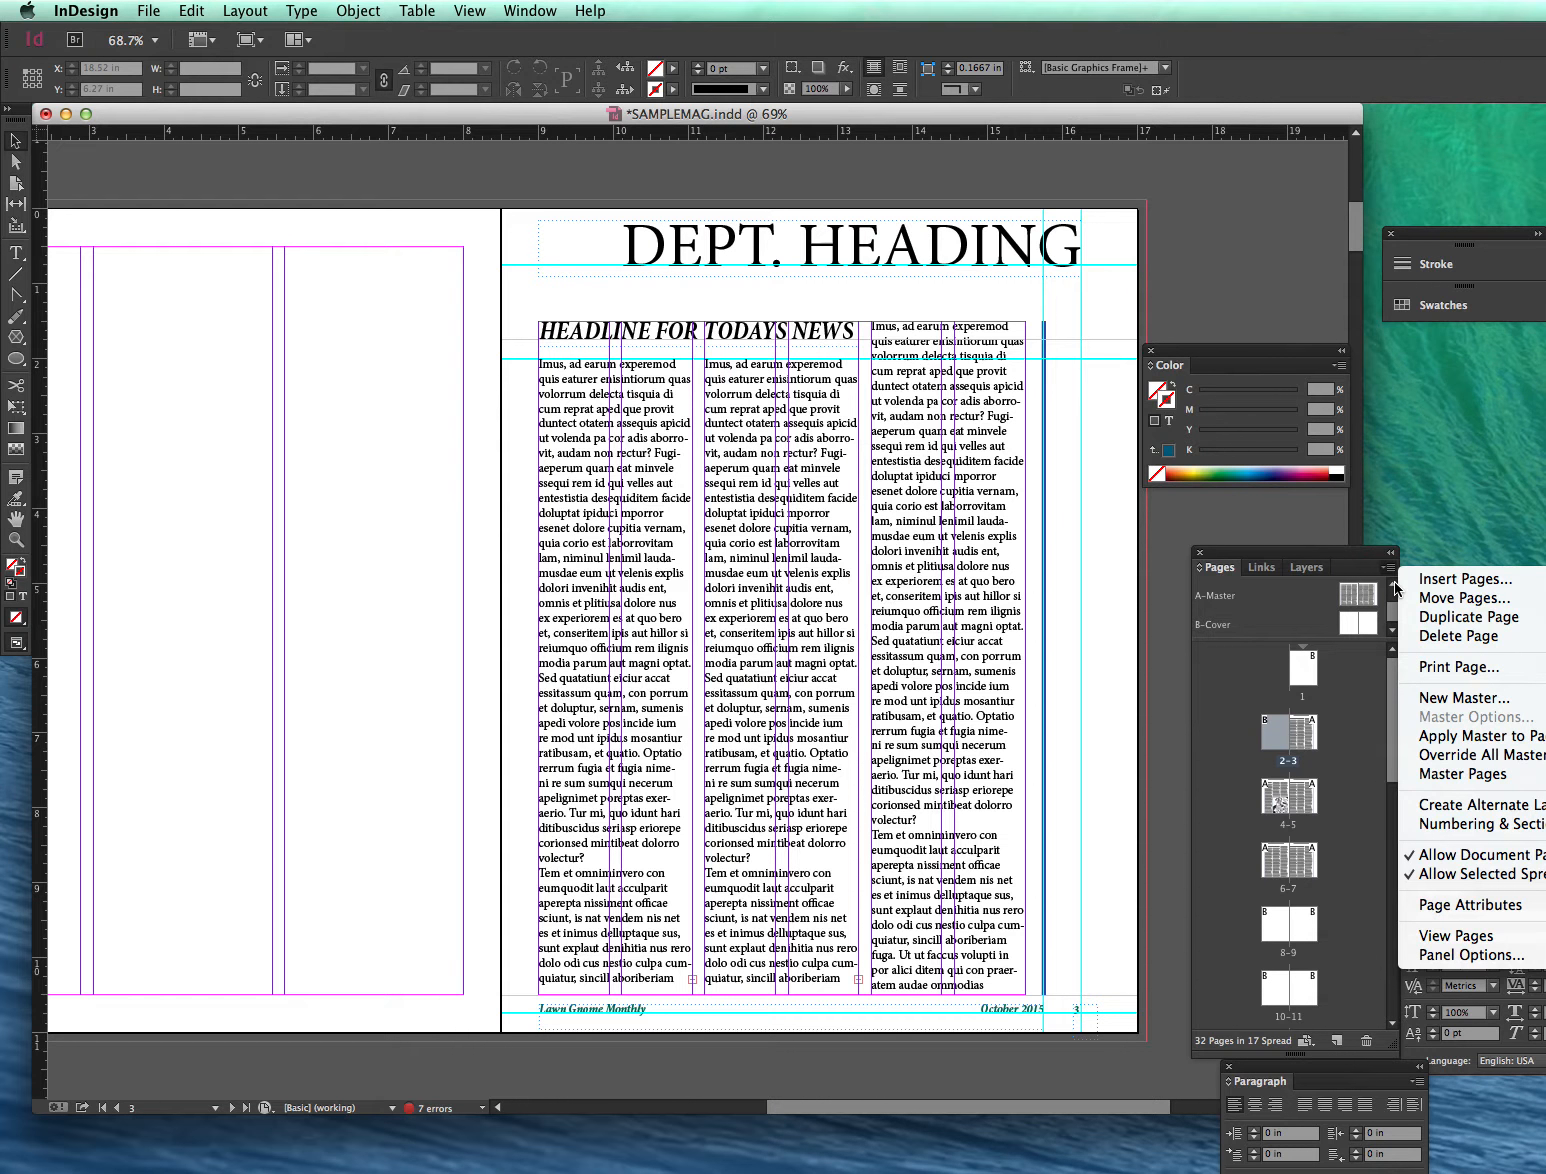
{"action": "left_click", "coordinate": [1356, 555]}
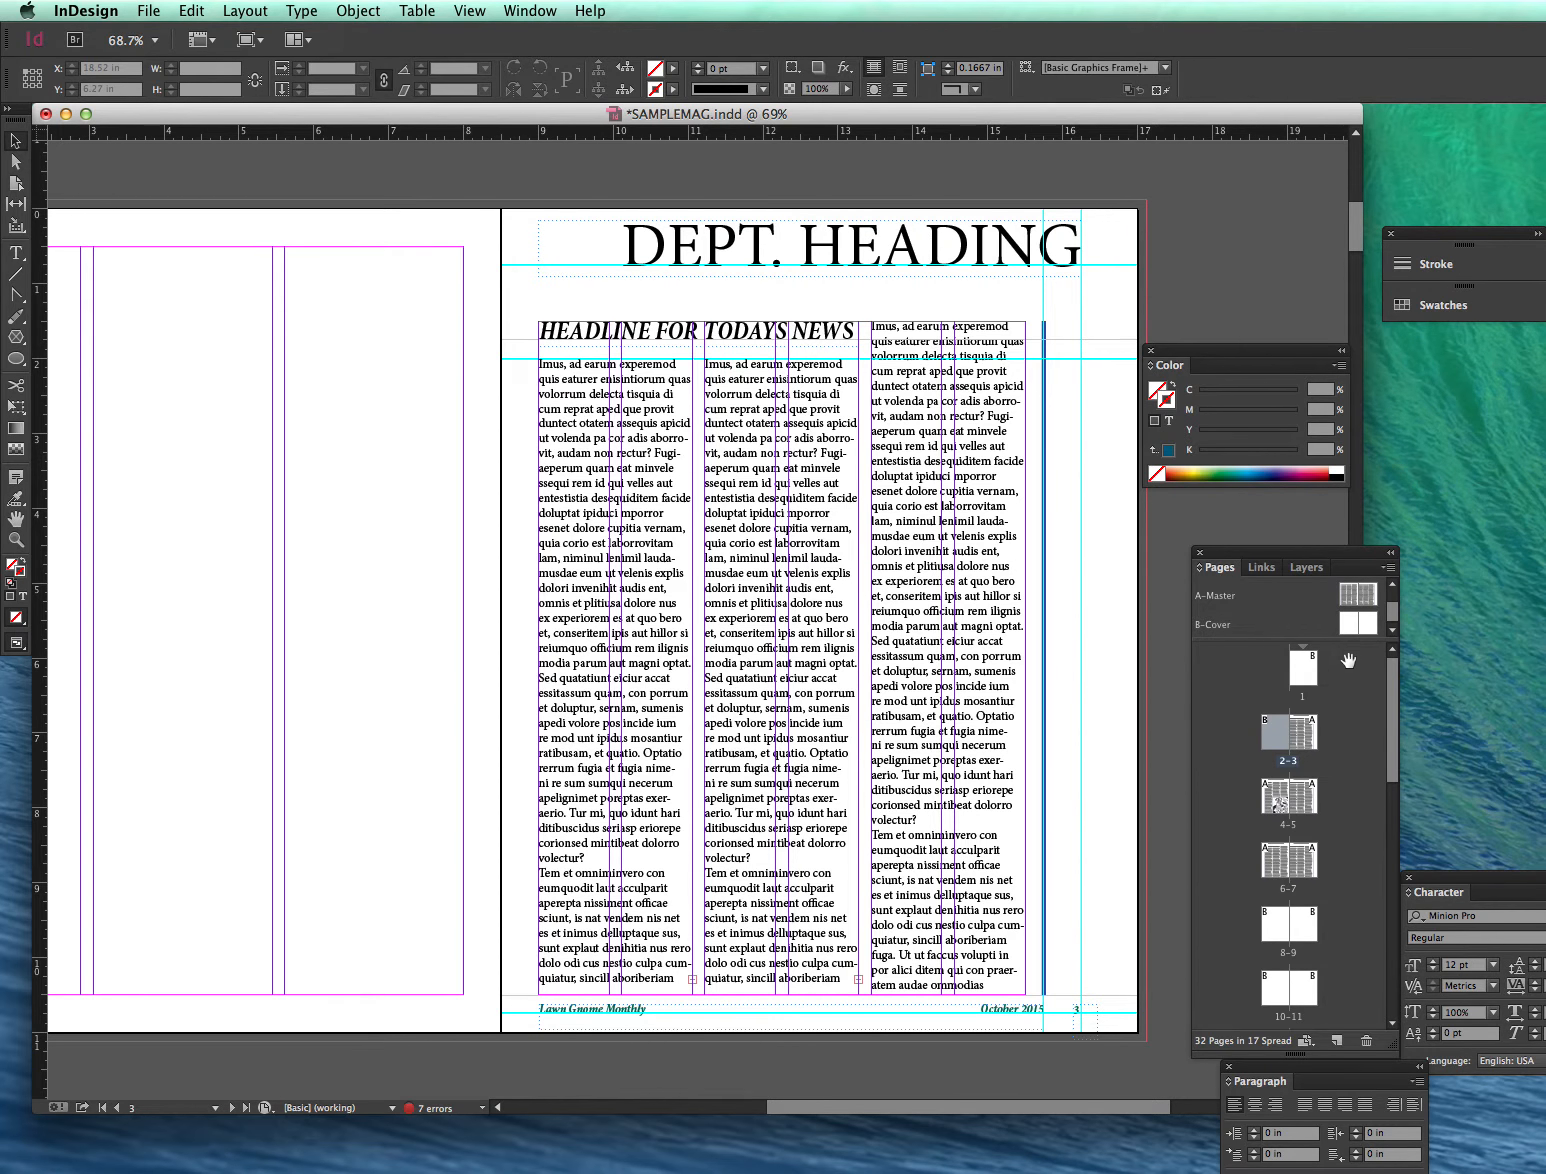
Start a new section for pages 3-30 with page numbering starting at 1, accepting the duplicate page numbers.
{"action": "left_click", "coordinate": [1340, 706]}
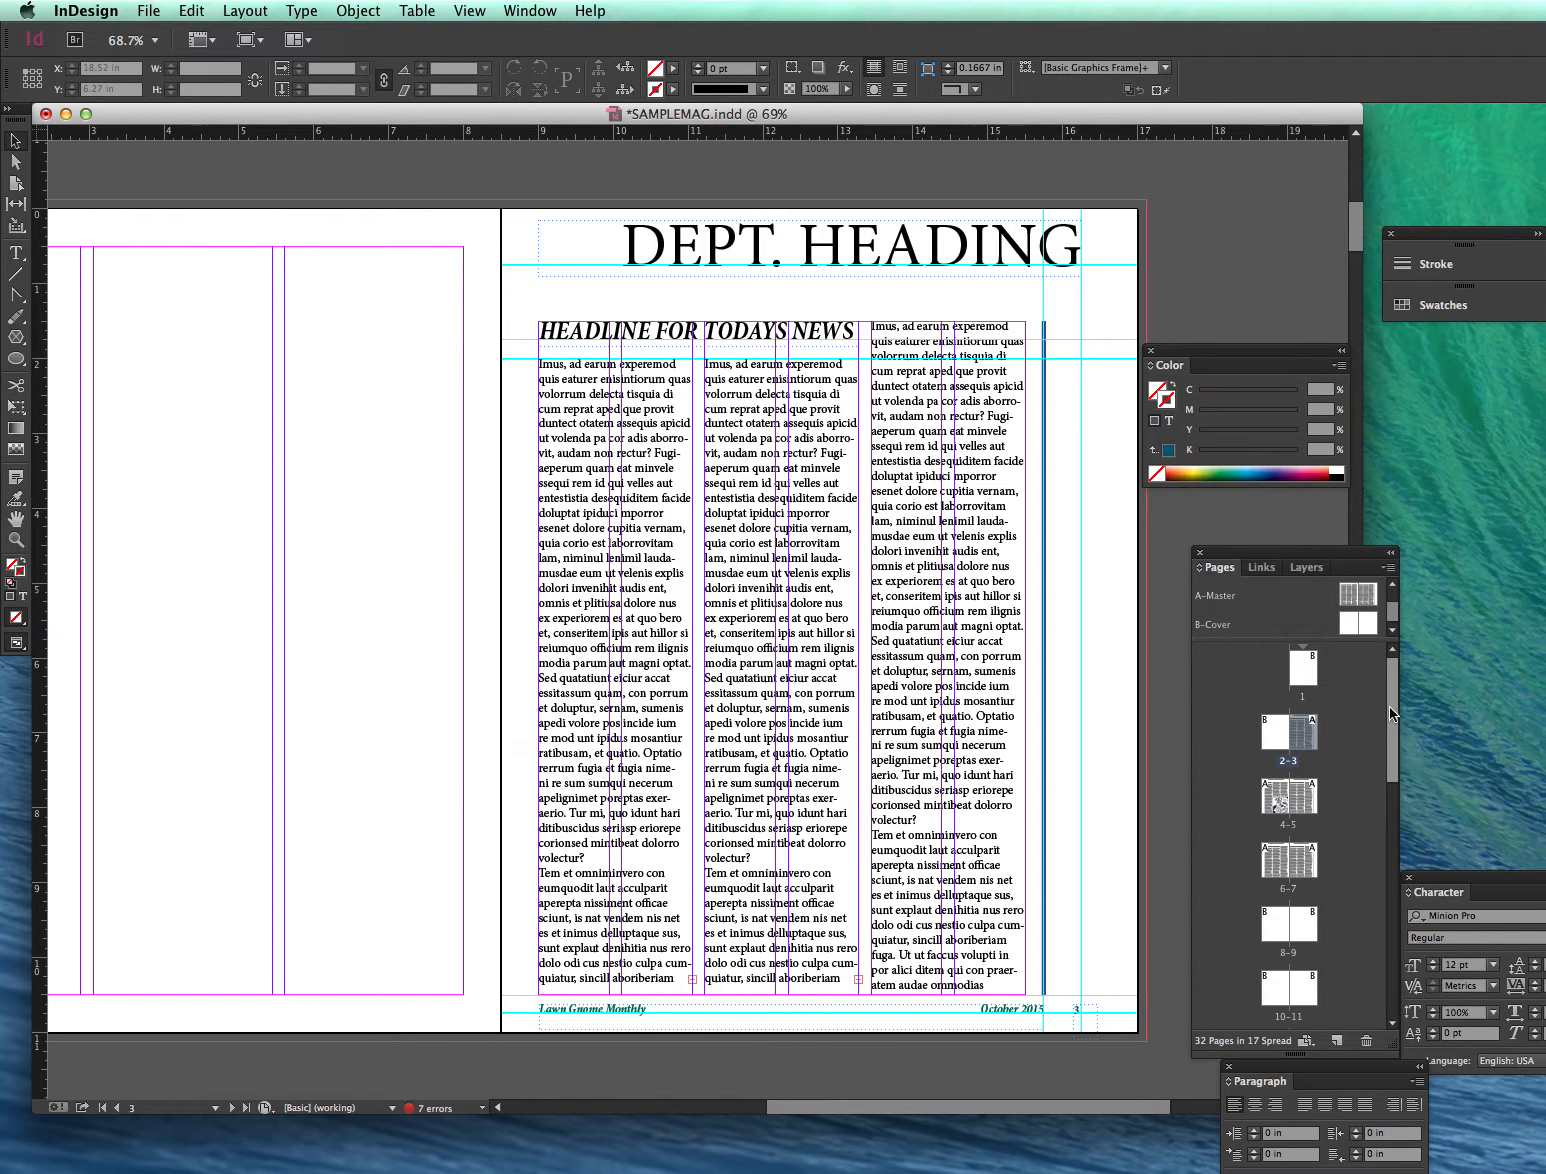
{"action": "left_click_drag", "start_coordinate": [1396, 707], "coordinate": [1367, 945]}
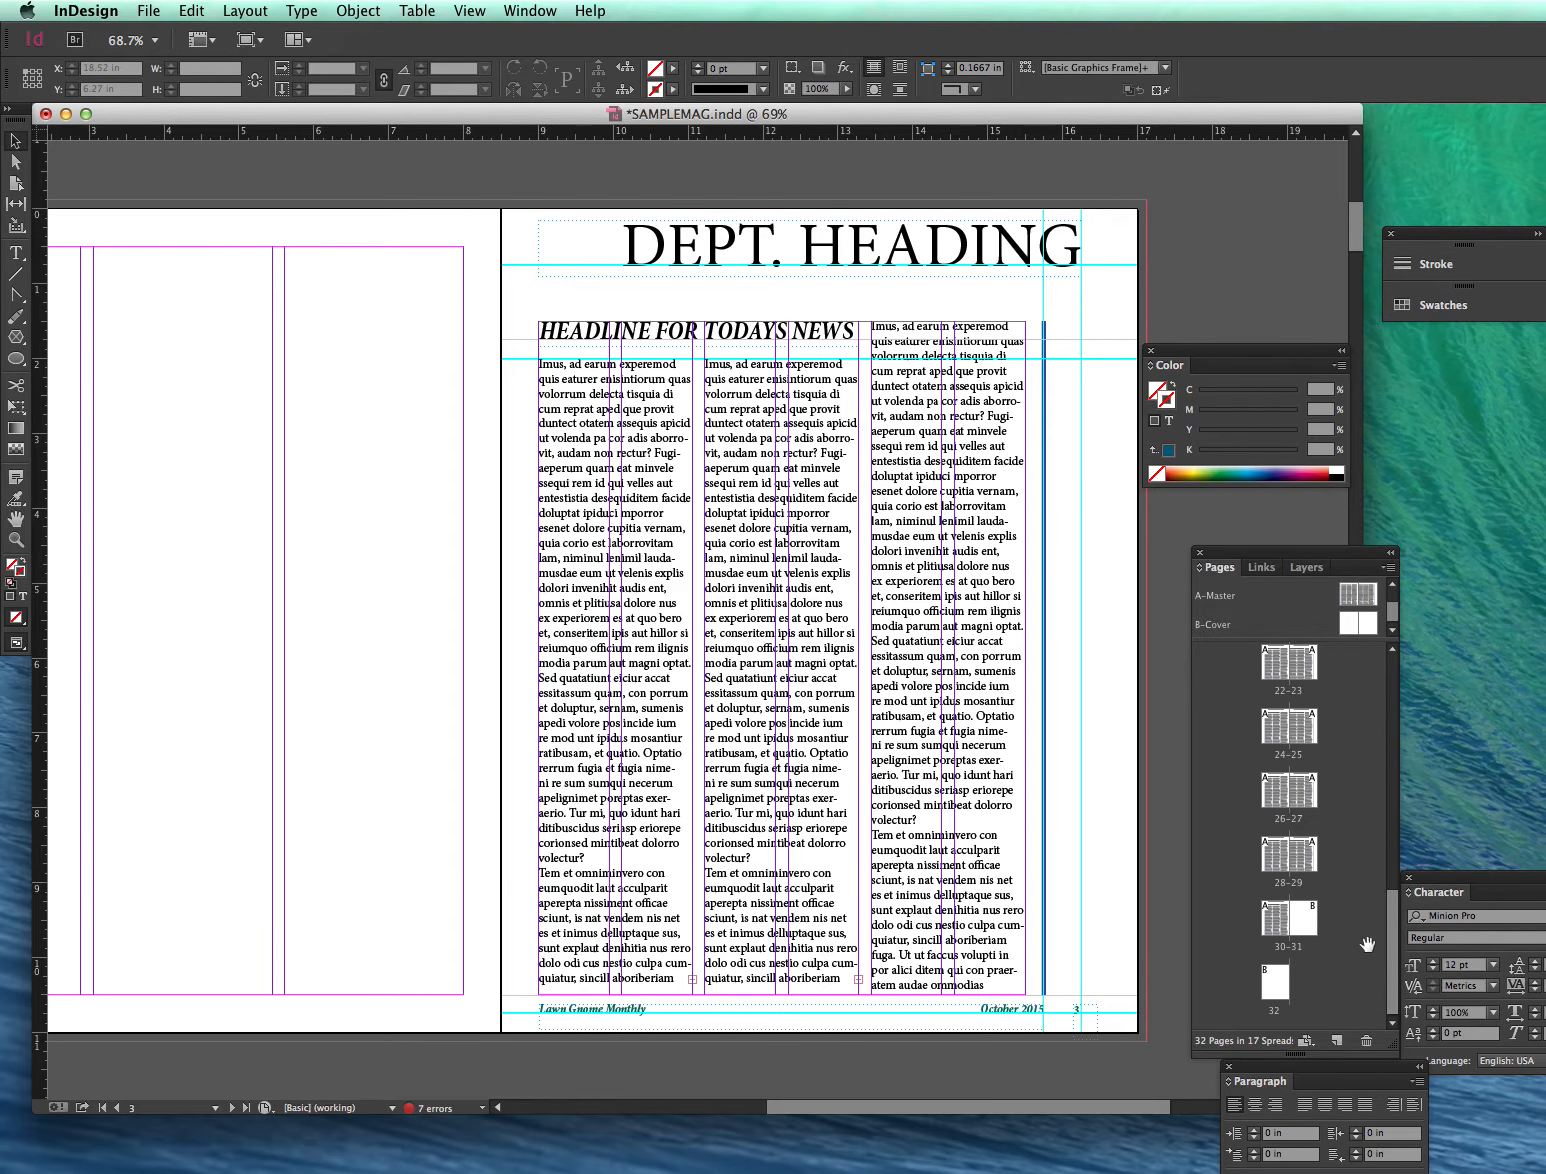
{"action": "left_click", "coordinate": [1277, 922], "text": "shift"}
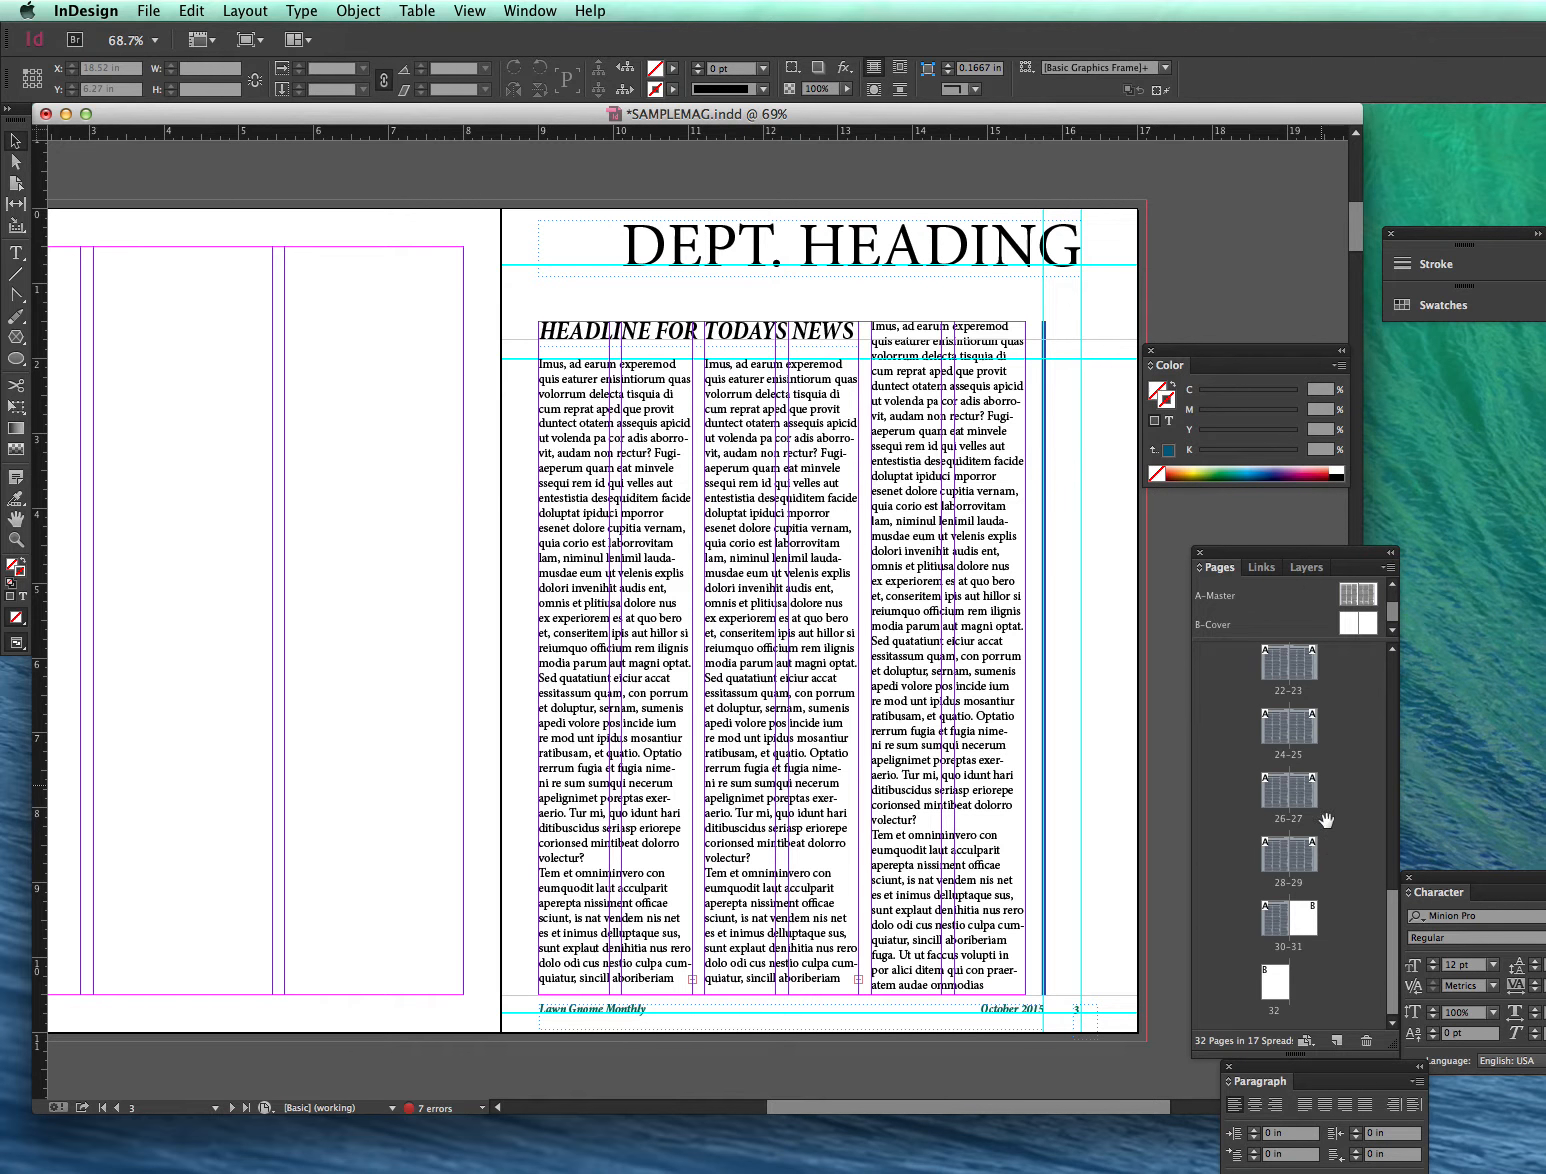
{"action": "left_click_drag", "start_coordinate": [1392, 930], "coordinate": [1391, 660]}
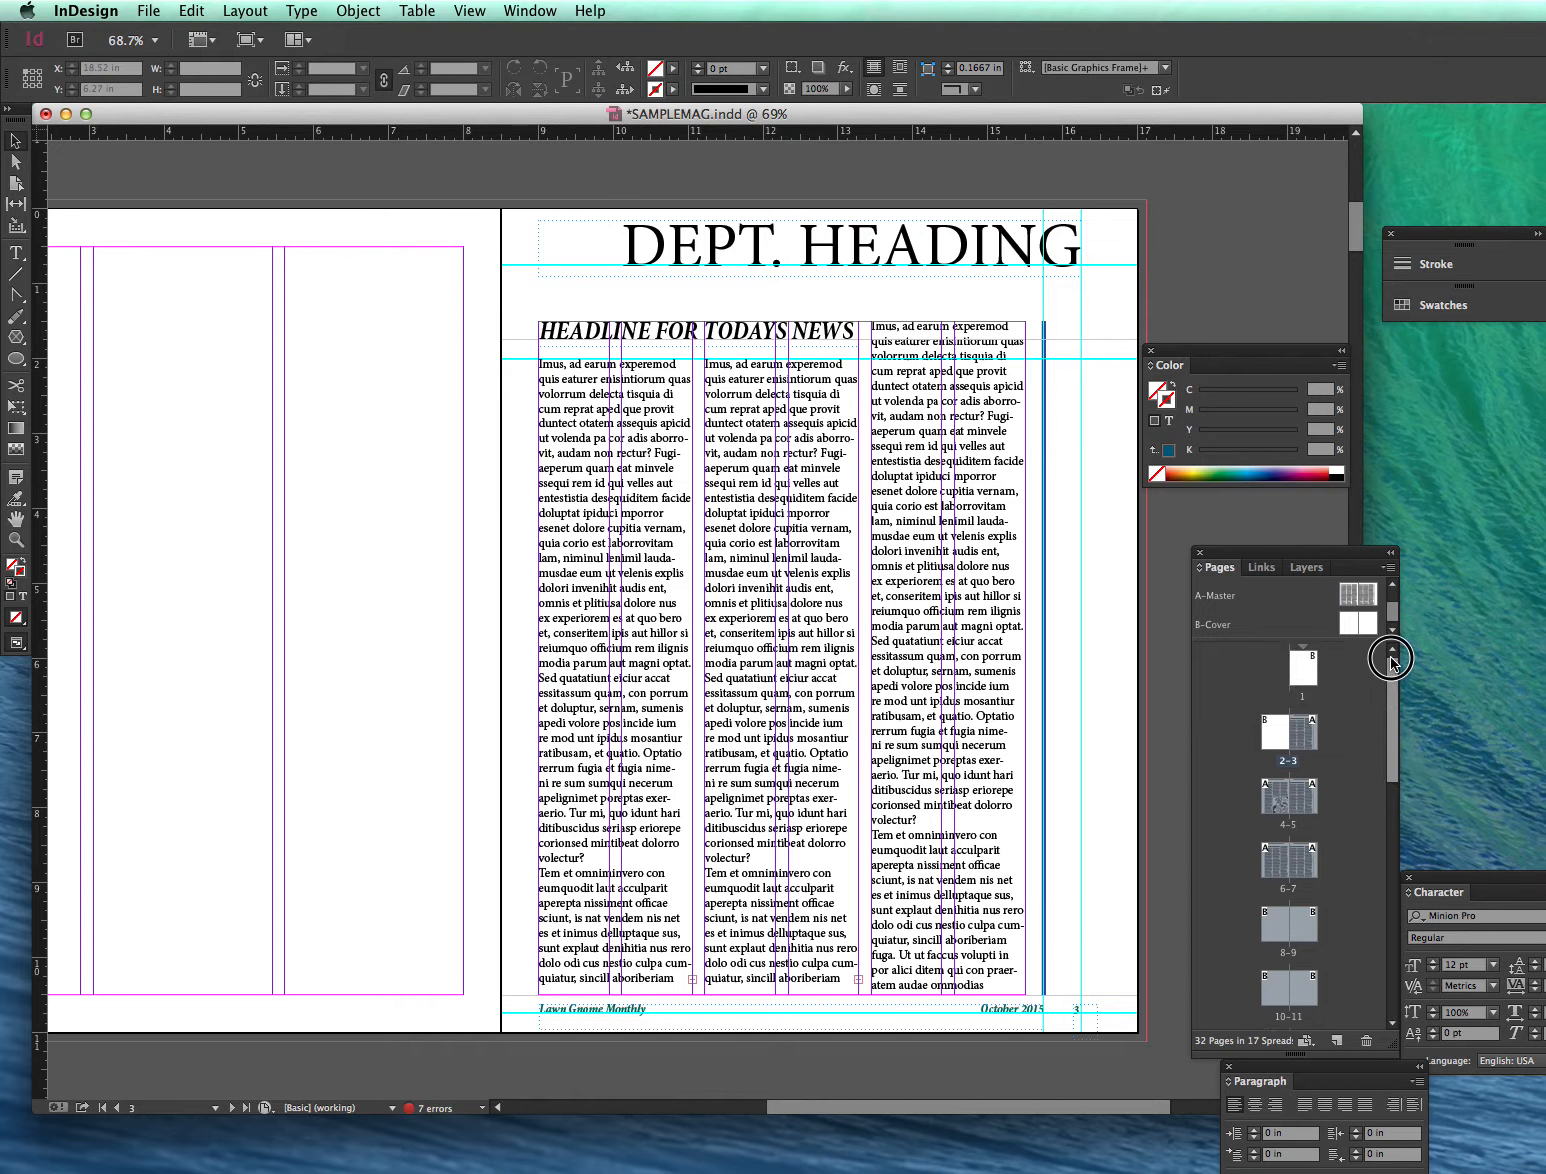
{"action": "left_click", "coordinate": [1390, 568]}
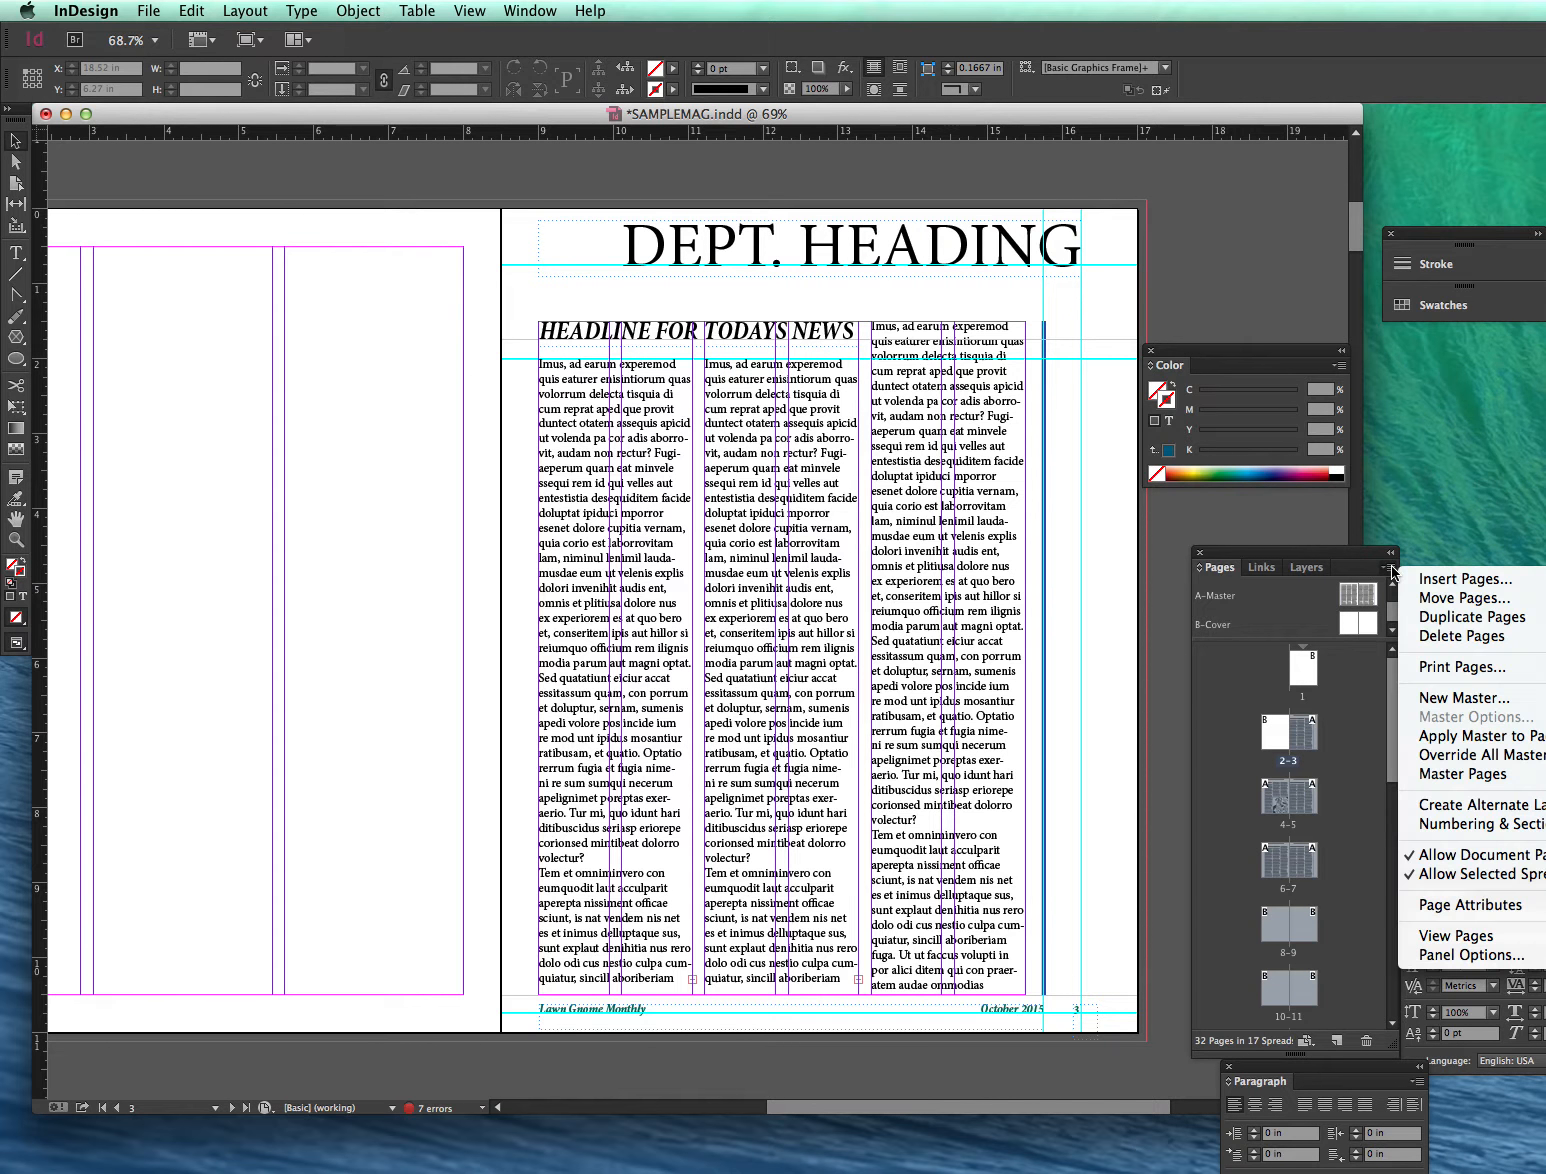
{"action": "left_click", "coordinate": [1445, 824]}
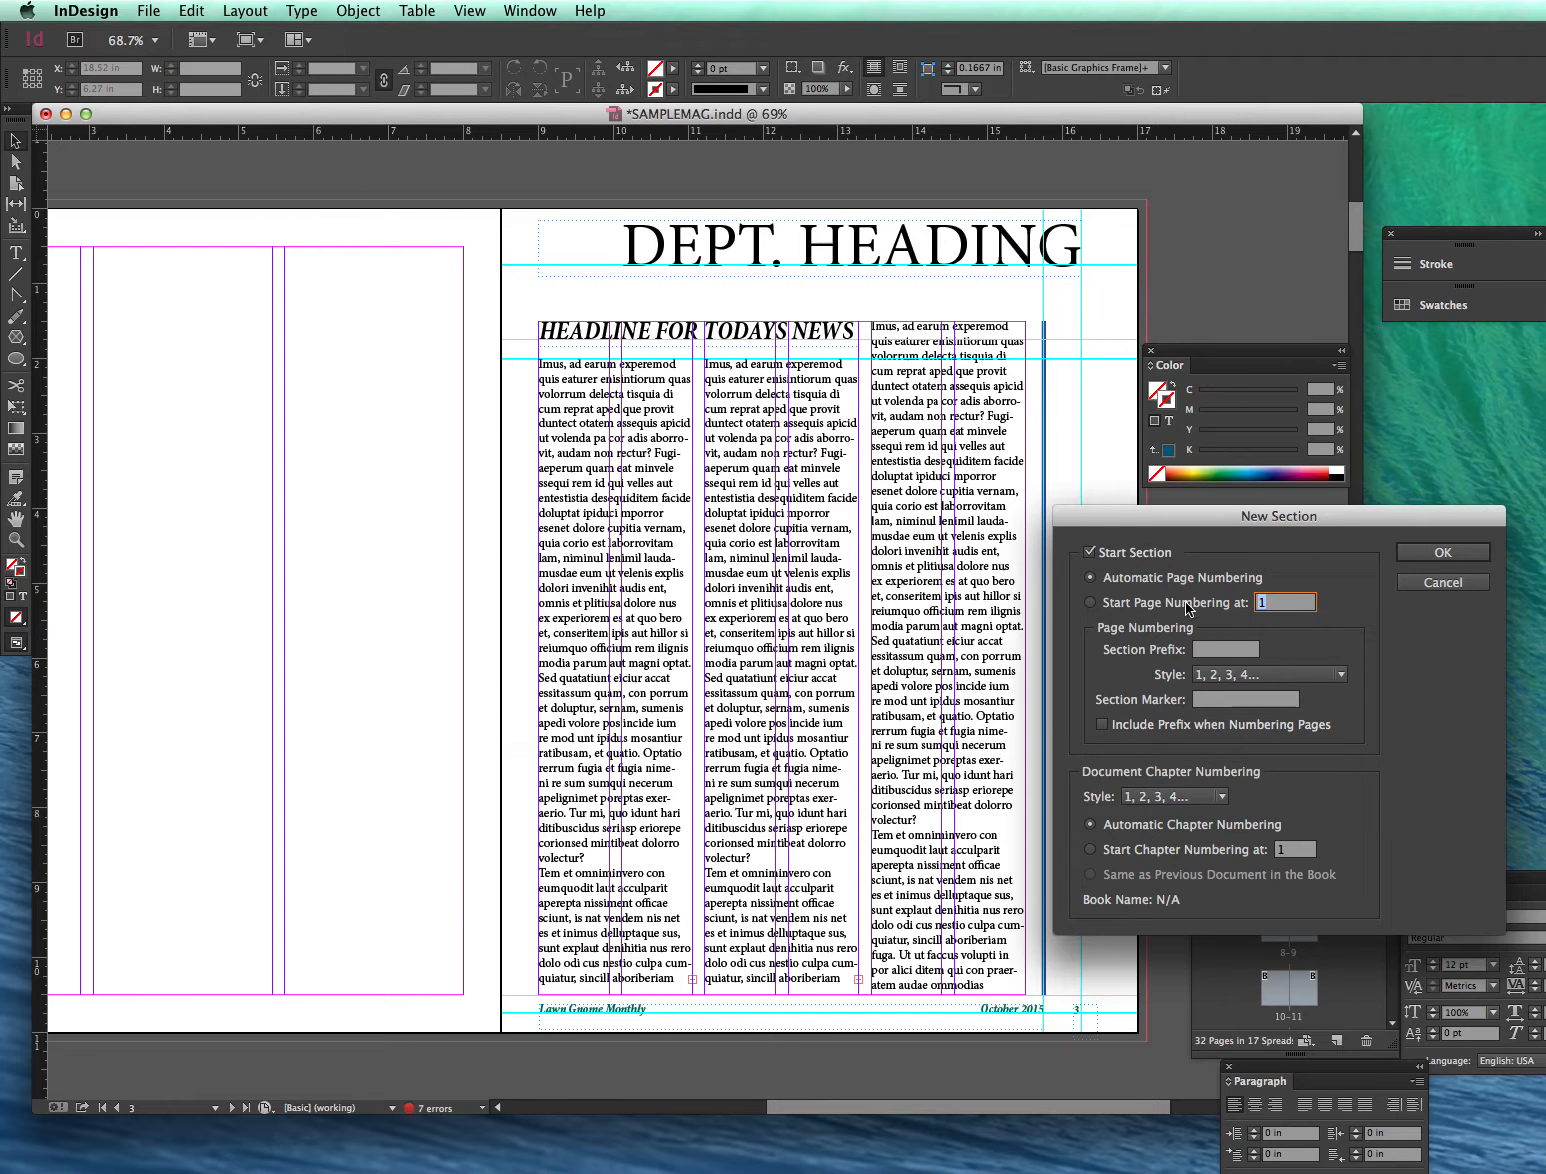
{"action": "left_click", "coordinate": [1090, 603]}
{"action": "left_click_drag", "start_coordinate": [1328, 518], "coordinate": [852, 529]}
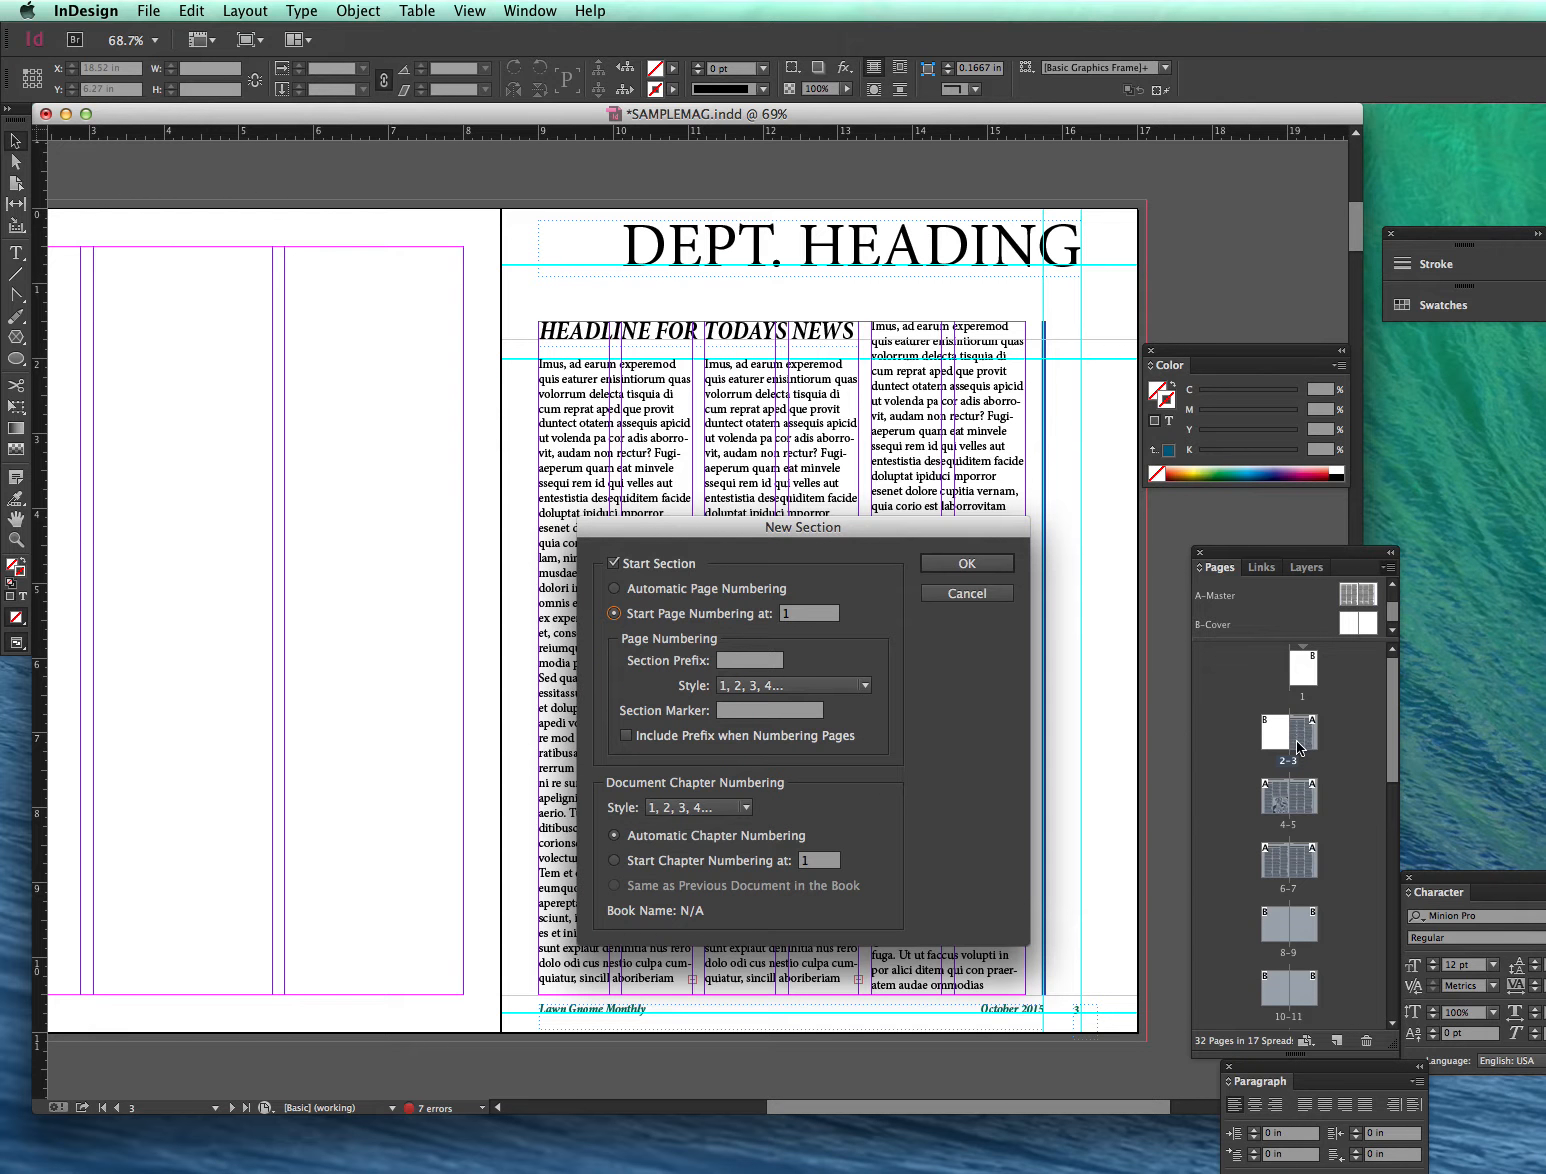
{"action": "left_click", "coordinate": [968, 568]}
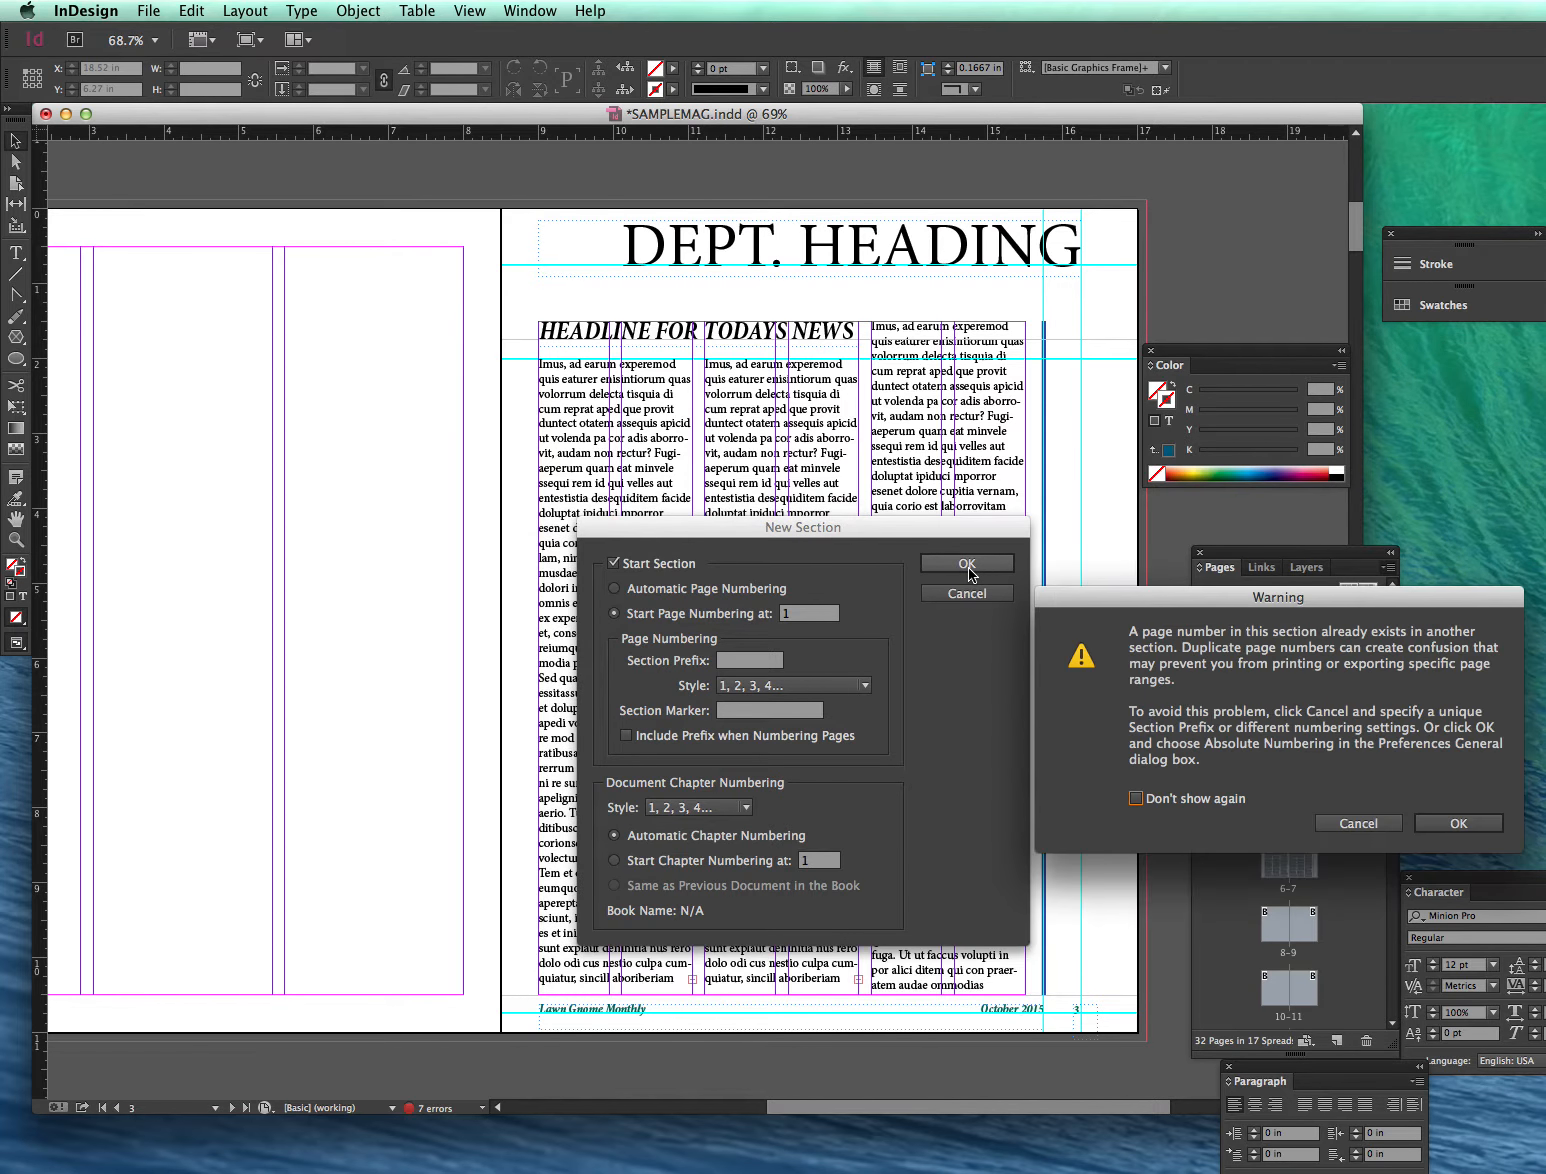
{"action": "left_click", "coordinate": [1447, 827]}
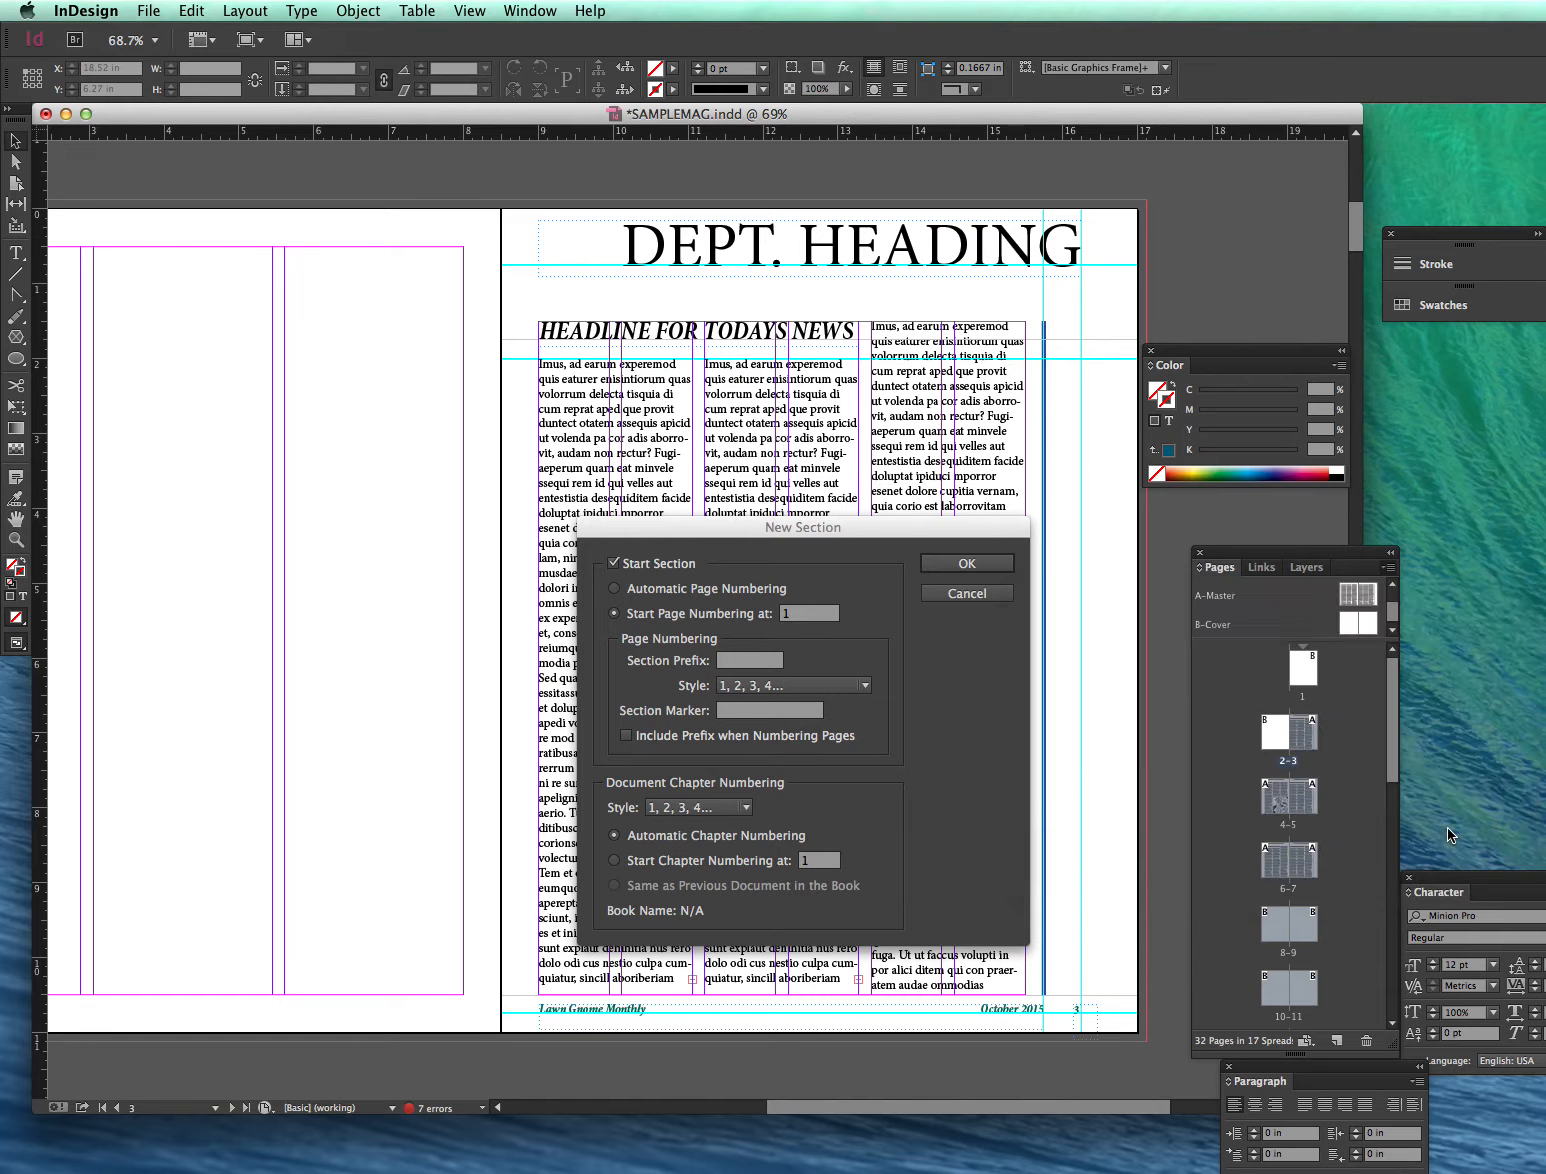
Check the renumbered footers on the first inside page and the following spread, and the numbering through the last pages.
{"action": "scroll", "coordinate": [1001, 1105], "scroll_direction": "right", "scroll_amount": 5}
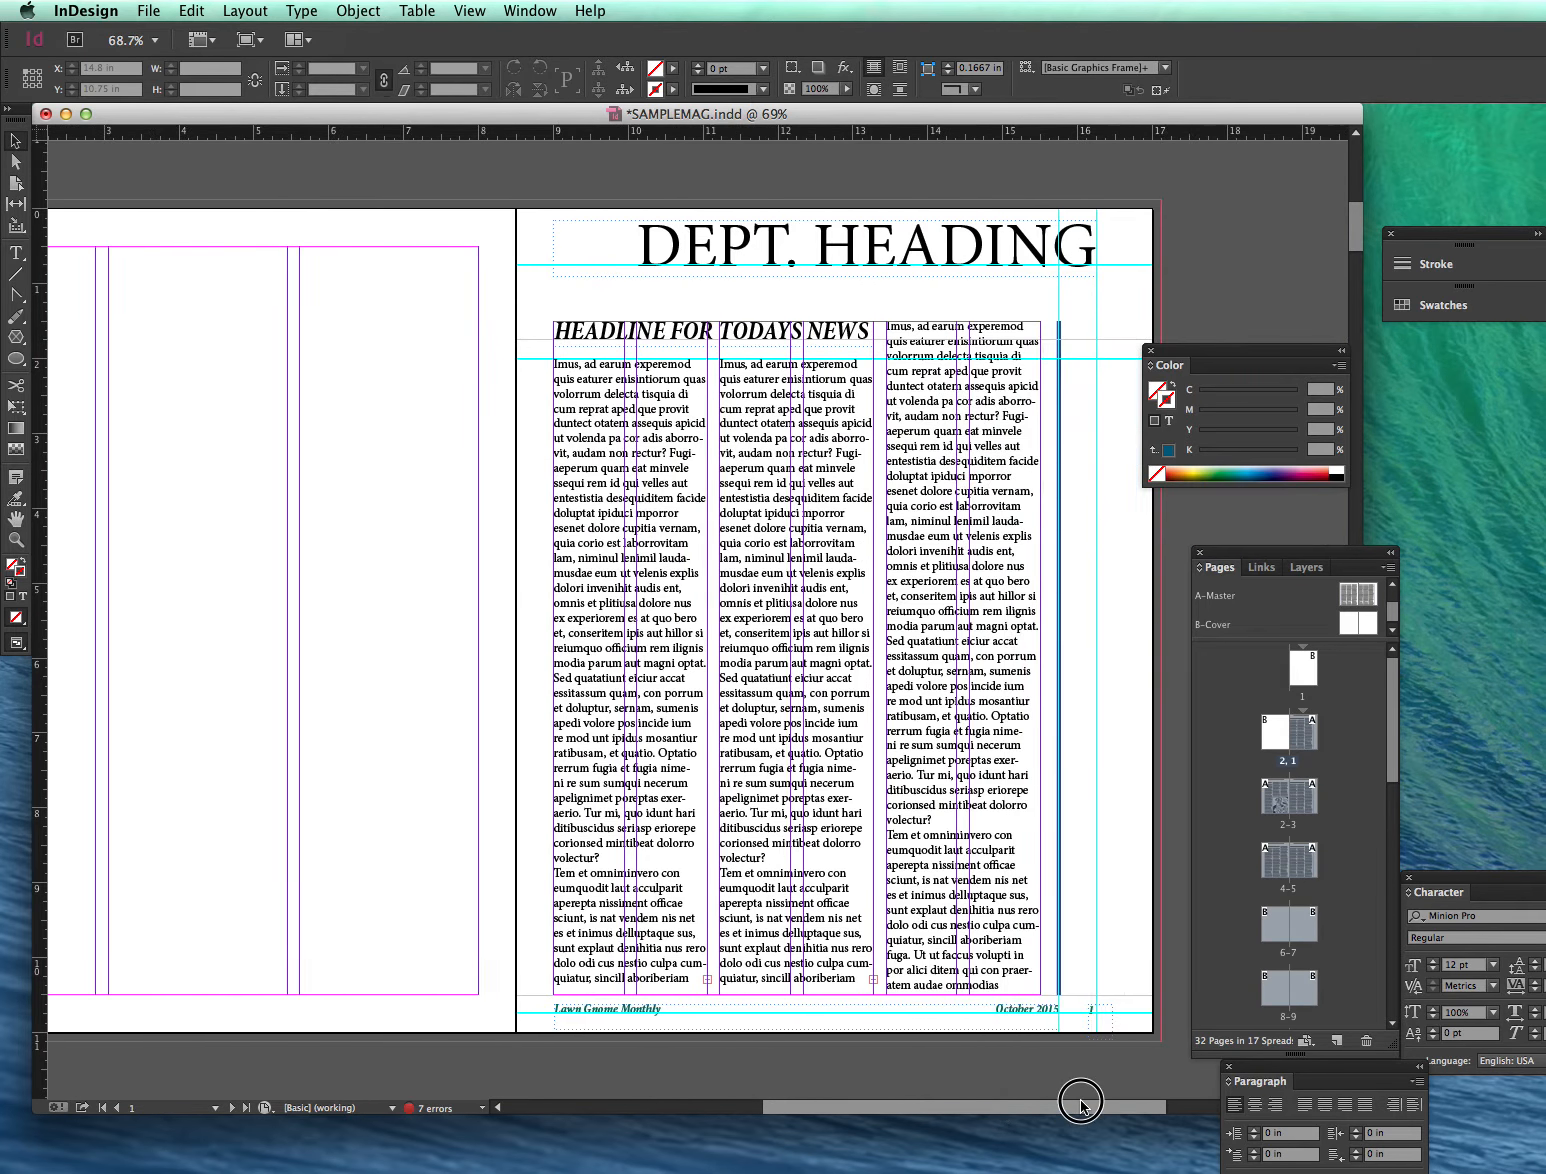
{"action": "double_click", "coordinate": [1272, 795]}
{"action": "left_click_drag", "start_coordinate": [797, 1102], "coordinate": [960, 1107]}
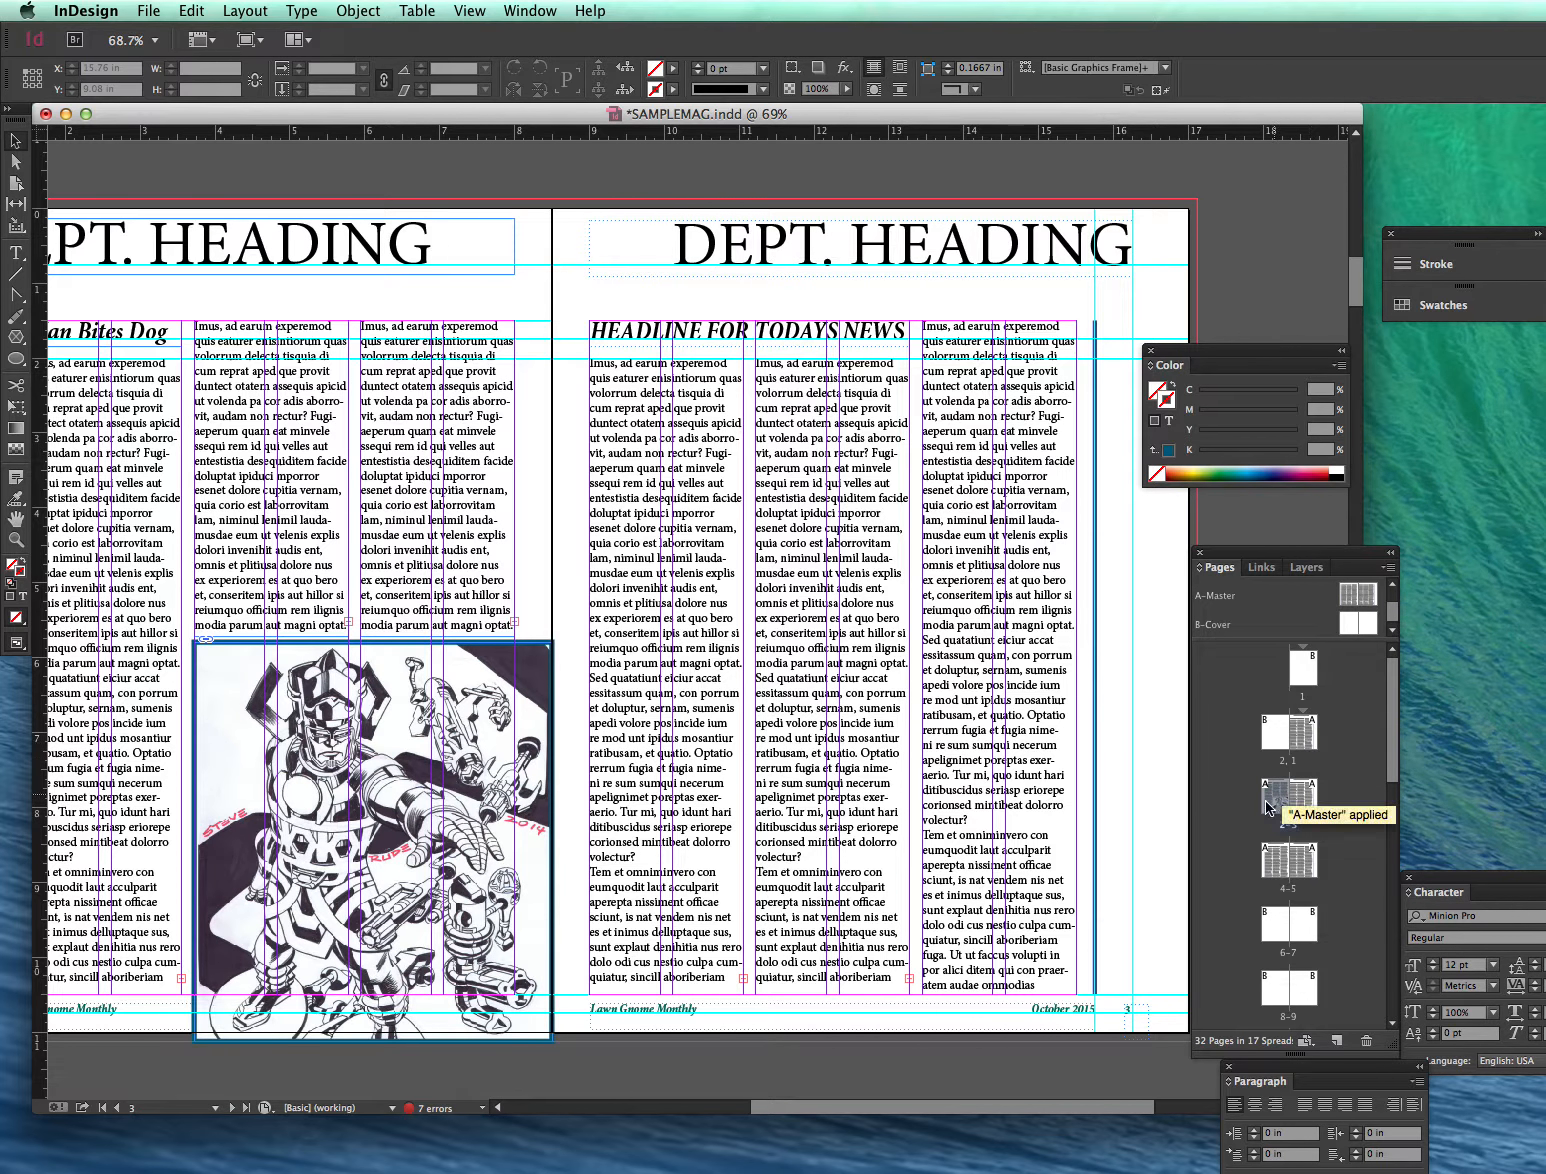
{"action": "left_click_drag", "start_coordinate": [1393, 766], "coordinate": [1385, 1002]}
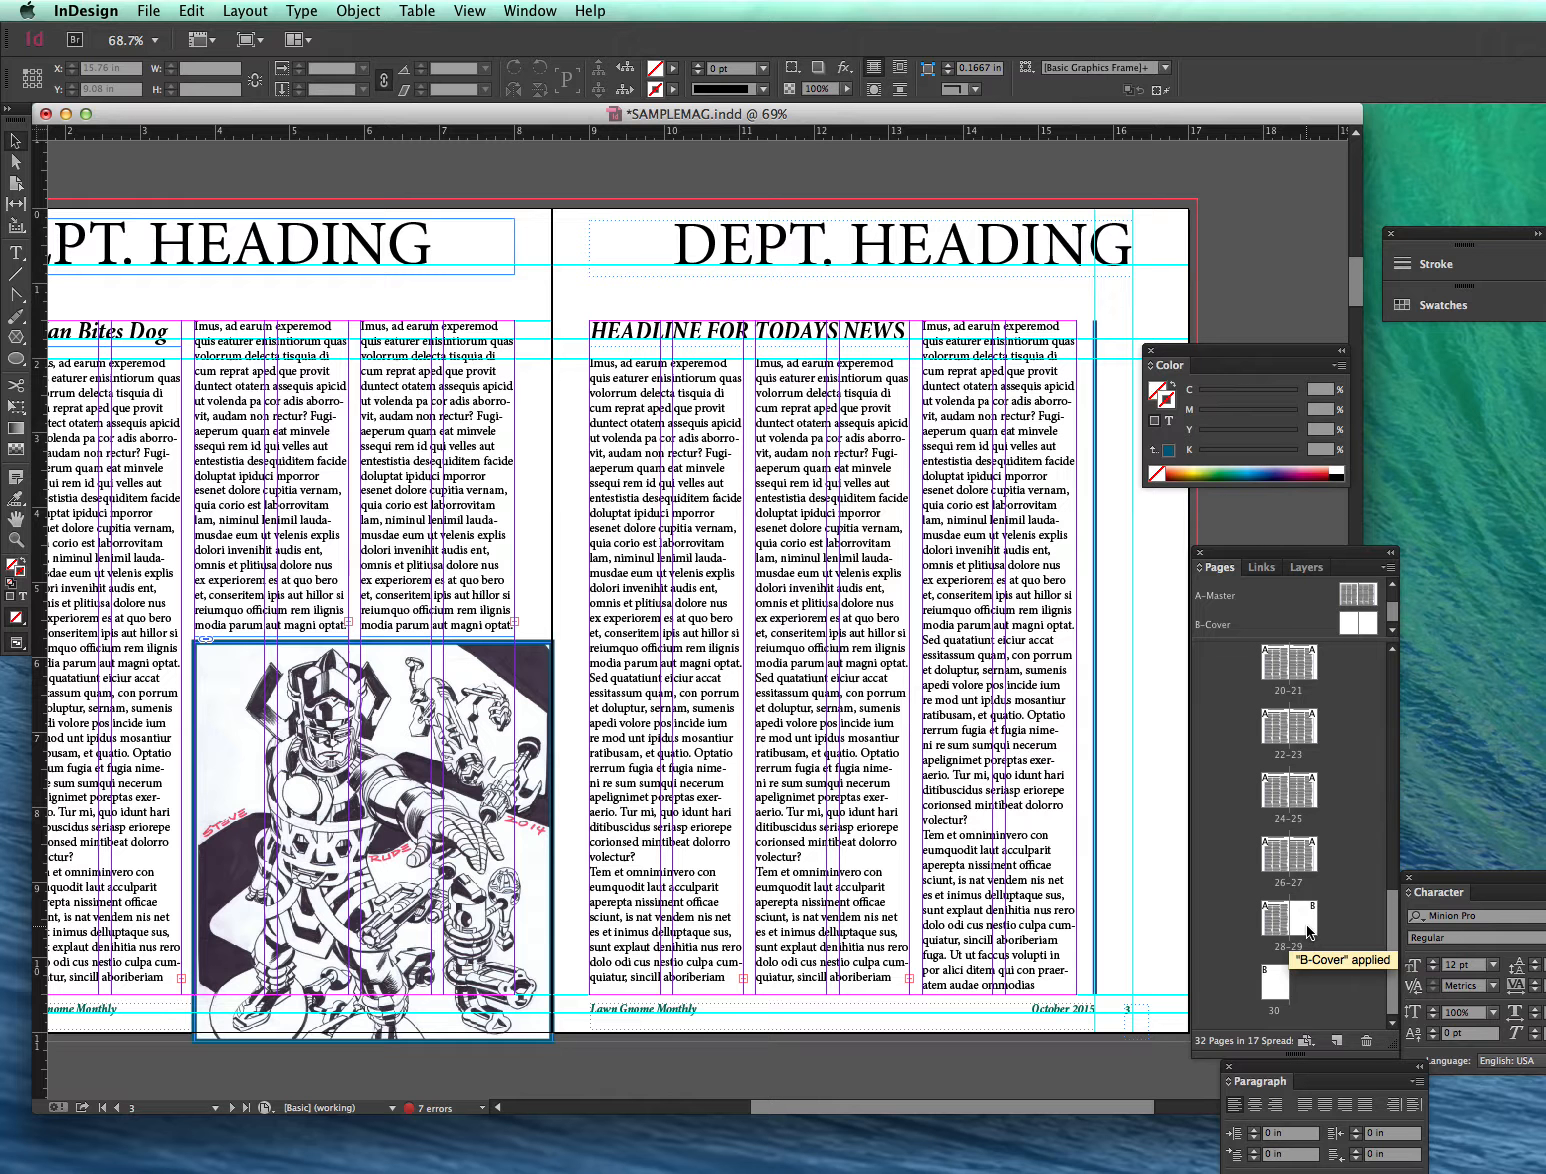
{"action": "left_click_drag", "start_coordinate": [1393, 950], "coordinate": [1416, 624]}
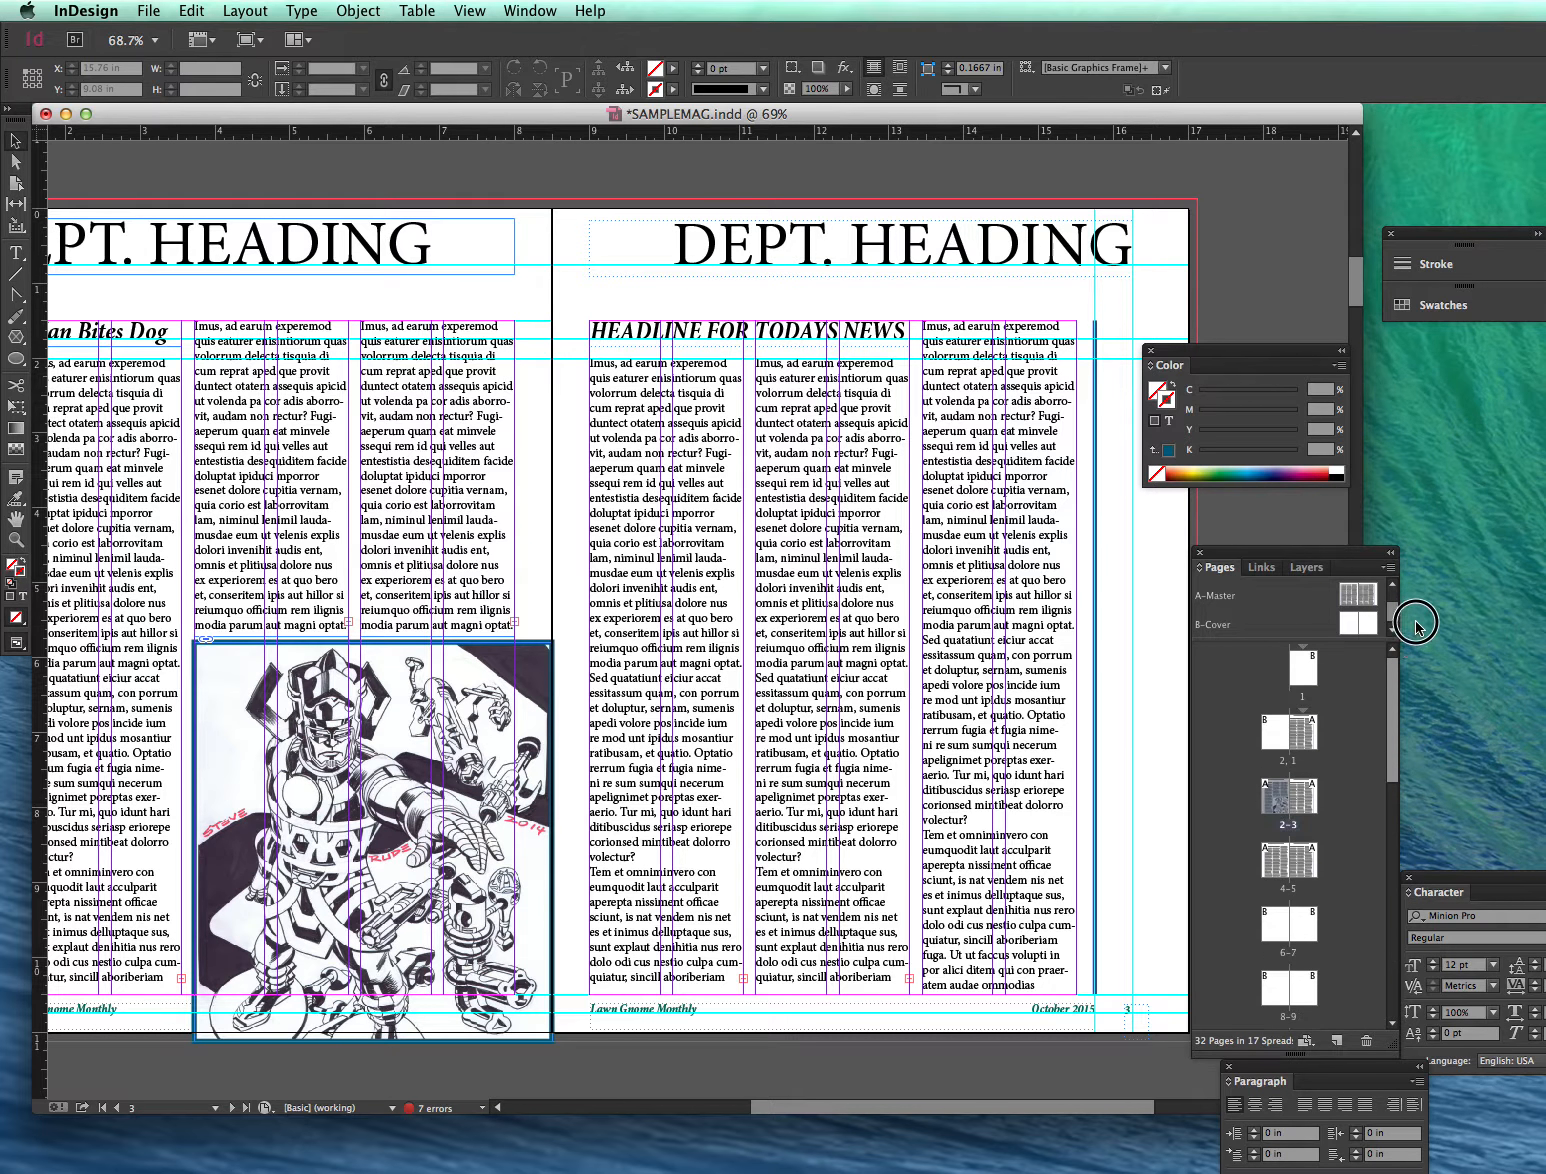
{"action": "scroll", "coordinate": [922, 965], "scroll_direction": "left", "scroll_amount": 3}
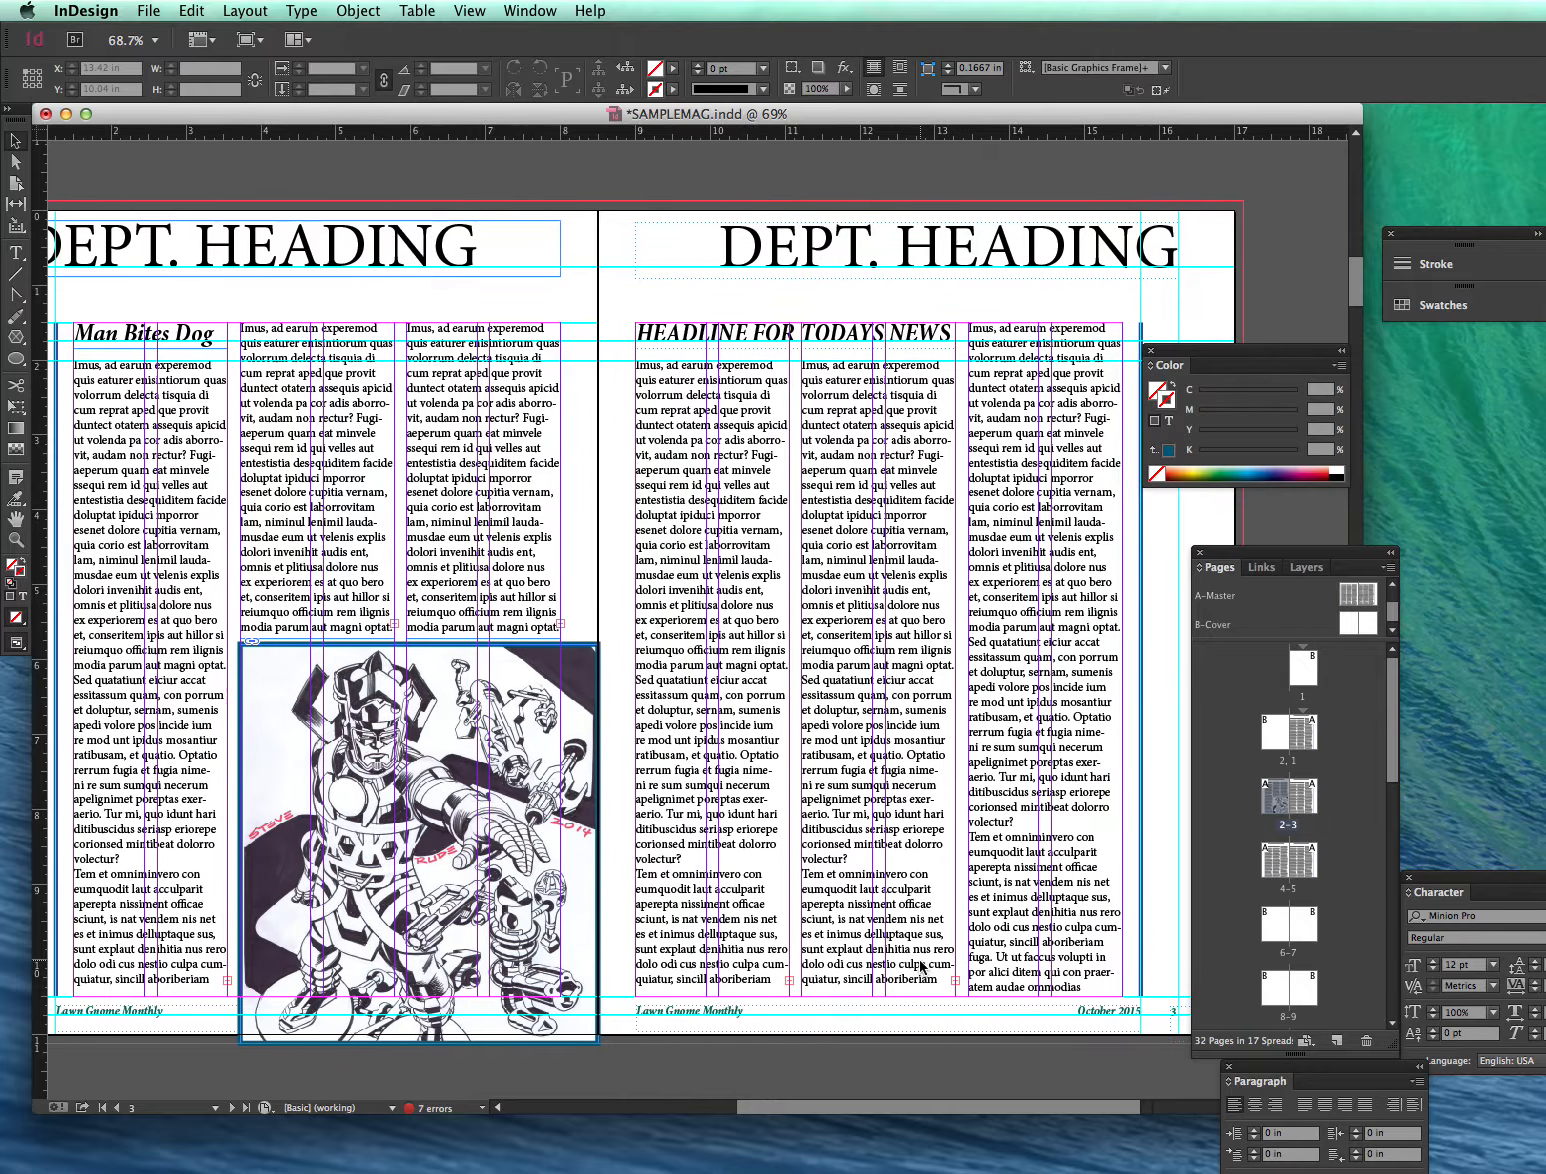